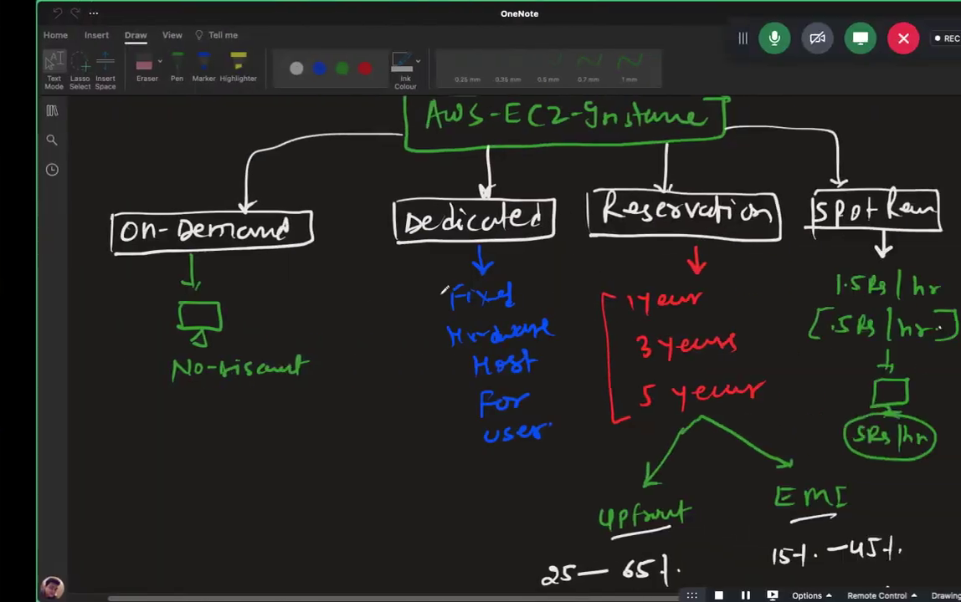
# Leave full-screen view, bring the OneNote notebook window back, and return to full screen.
pyautogui.scroll(3, 444, 290)
pyautogui.scroll(-2, 443, 290)
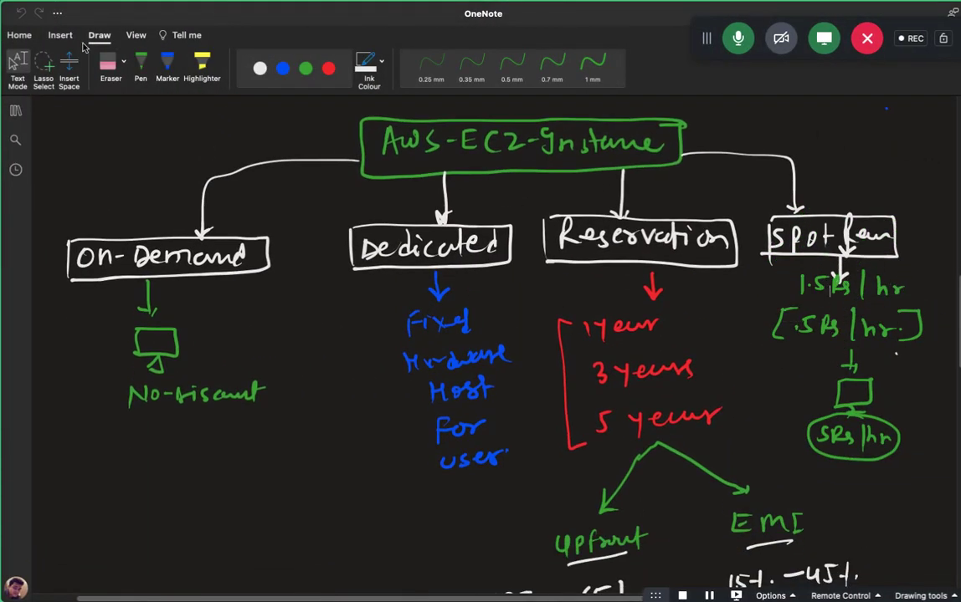
pyautogui.click(13, 28)
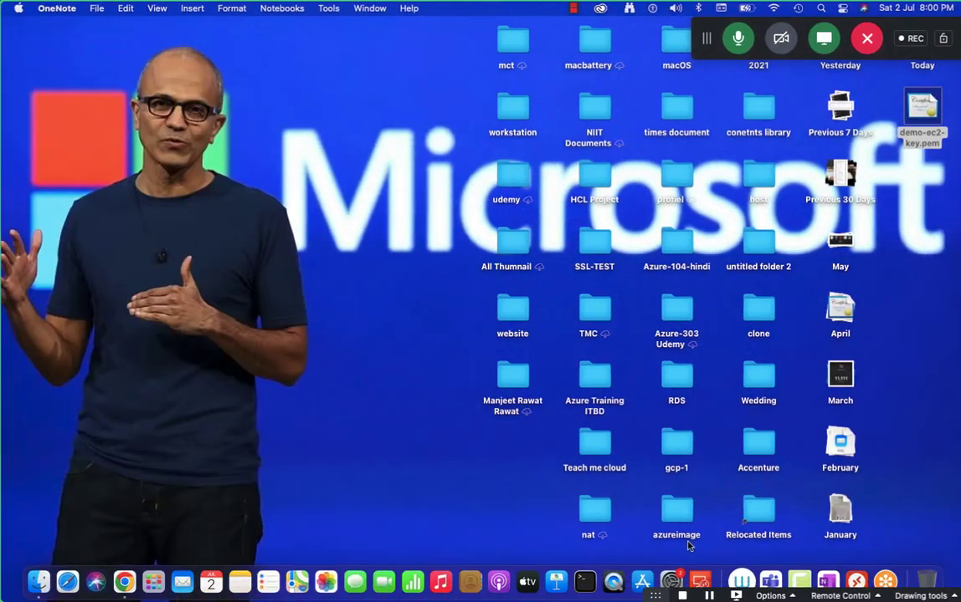
pyautogui.click(828, 583)
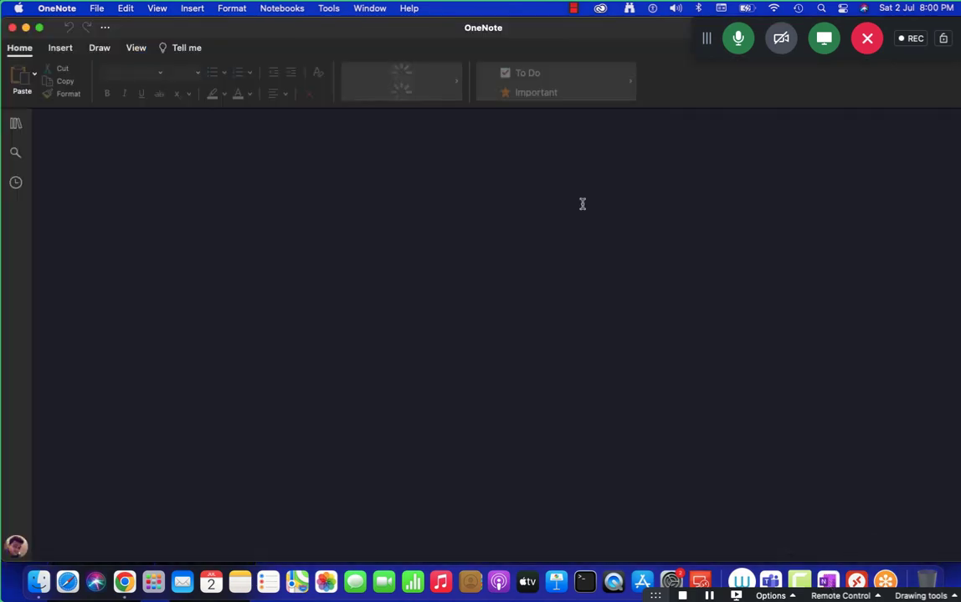
pyautogui.click(41, 28)
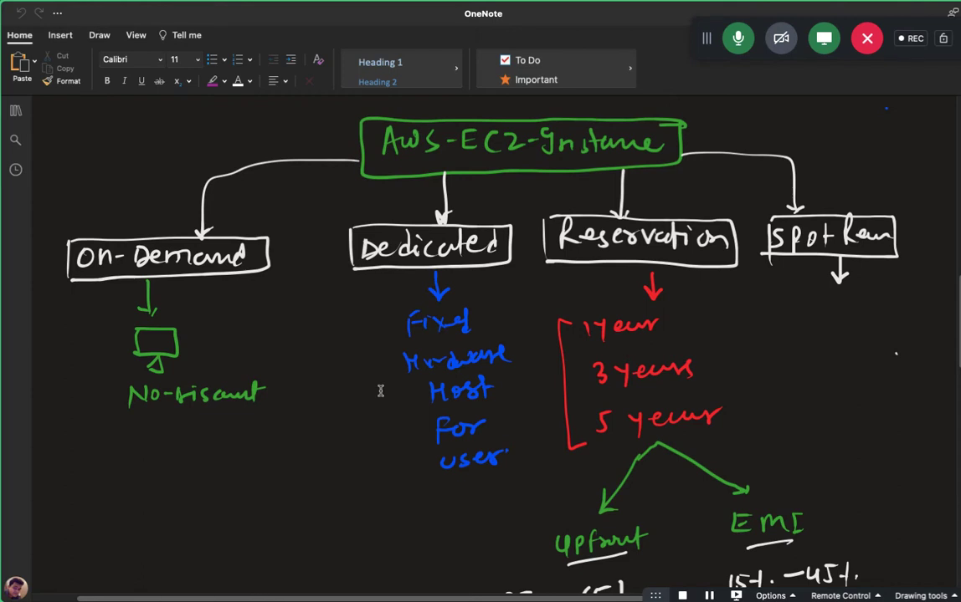
# Scroll down to blank page space below the earlier sketches, switching to text entry.
pyautogui.scroll(-20, 380, 391)
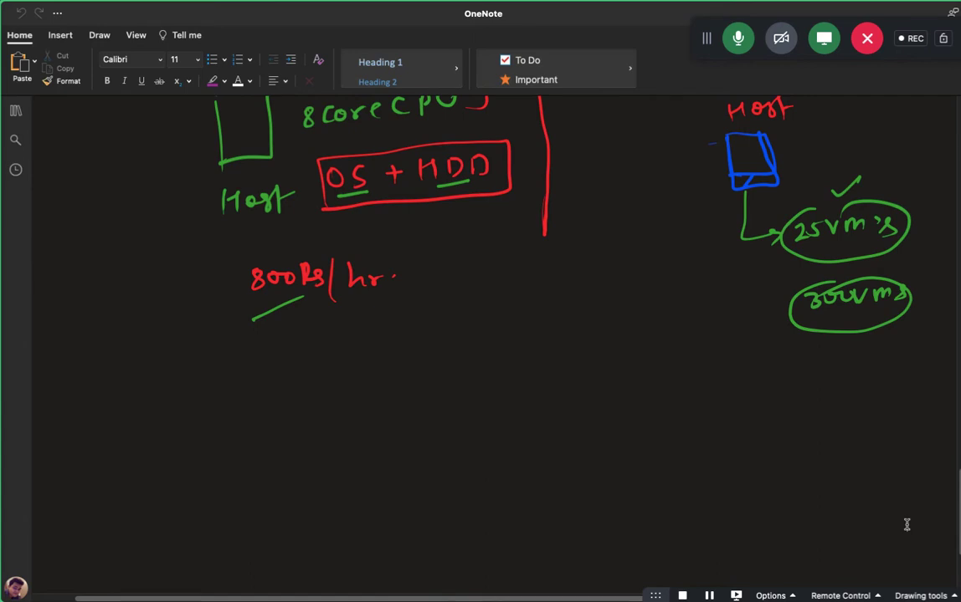
pyautogui.scroll(-5, 860, 502)
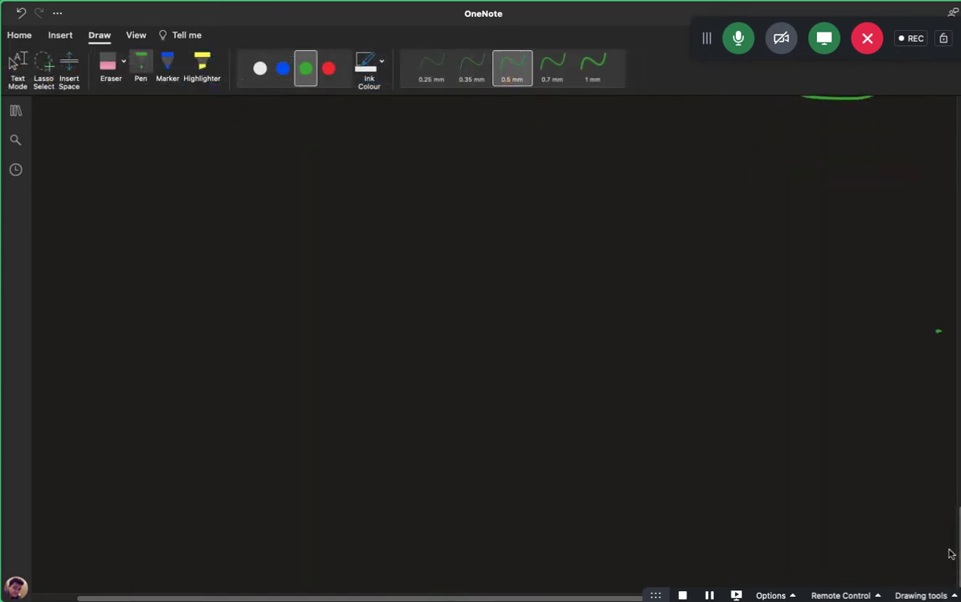
pyautogui.scroll(-2, 949, 502)
pyautogui.click(12, 64)
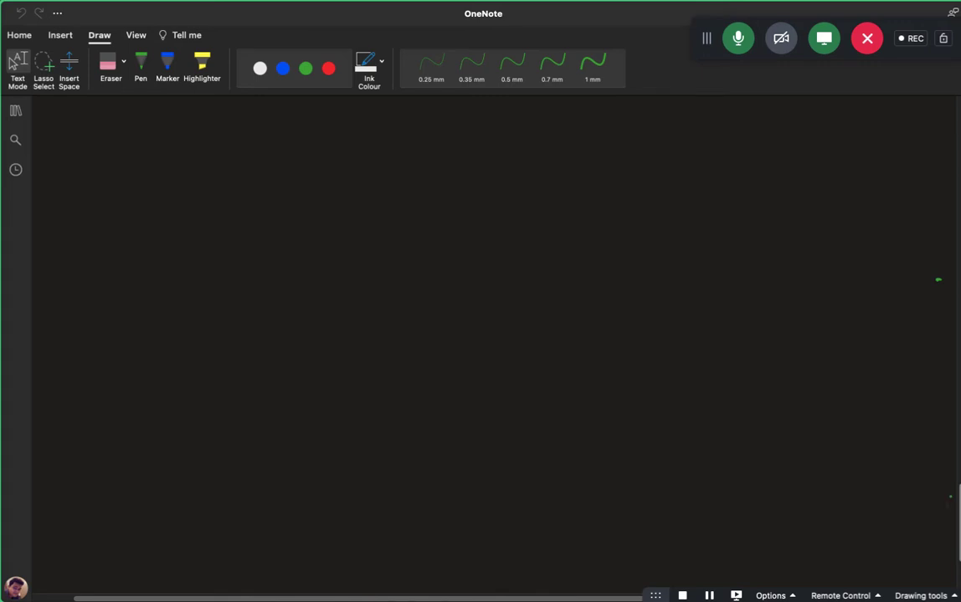
pyautogui.scroll(-2, 493, 345)
pyautogui.scroll(2, 494, 345)
pyautogui.scroll(2, 494, 345)
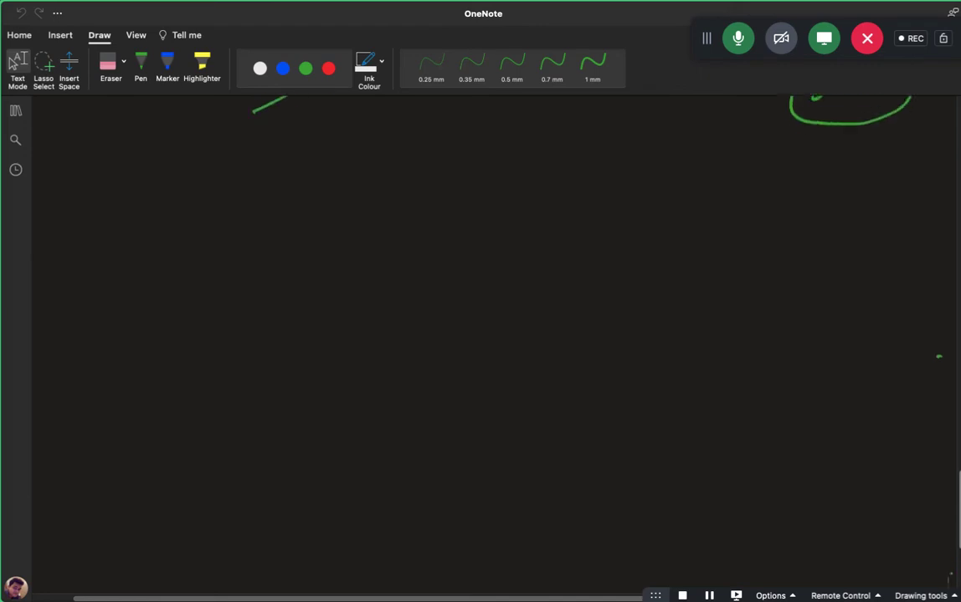
pyautogui.scroll(-3, 494, 344)
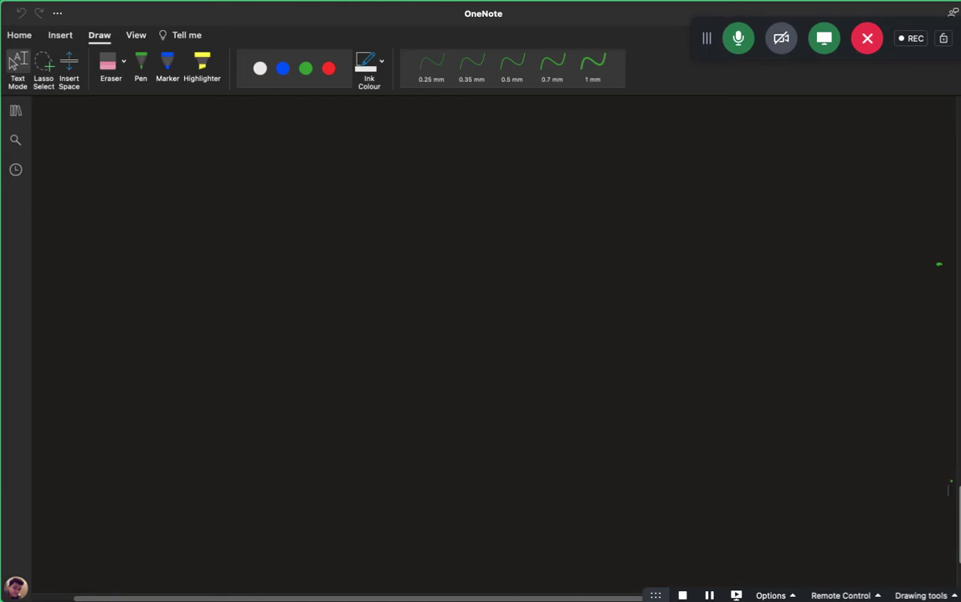
pyautogui.scroll(2, 494, 345)
pyautogui.scroll(-2, 493, 345)
pyautogui.scroll(1, 850, 482)
pyautogui.scroll(2, 850, 481)
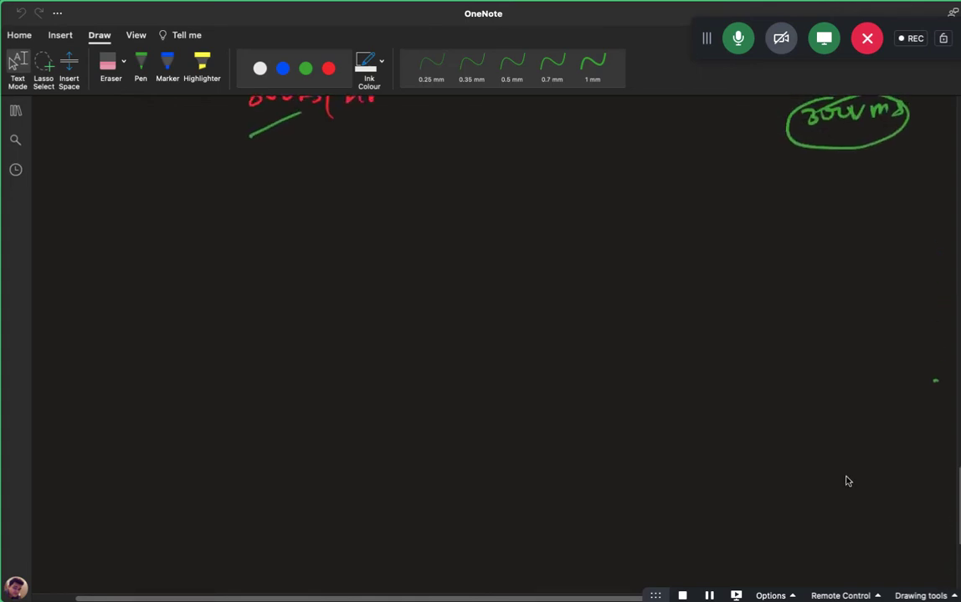
pyautogui.scroll(-1, 849, 481)
# Pick up the green pen, then change the ink colour to blue.
pyautogui.click(141, 67)
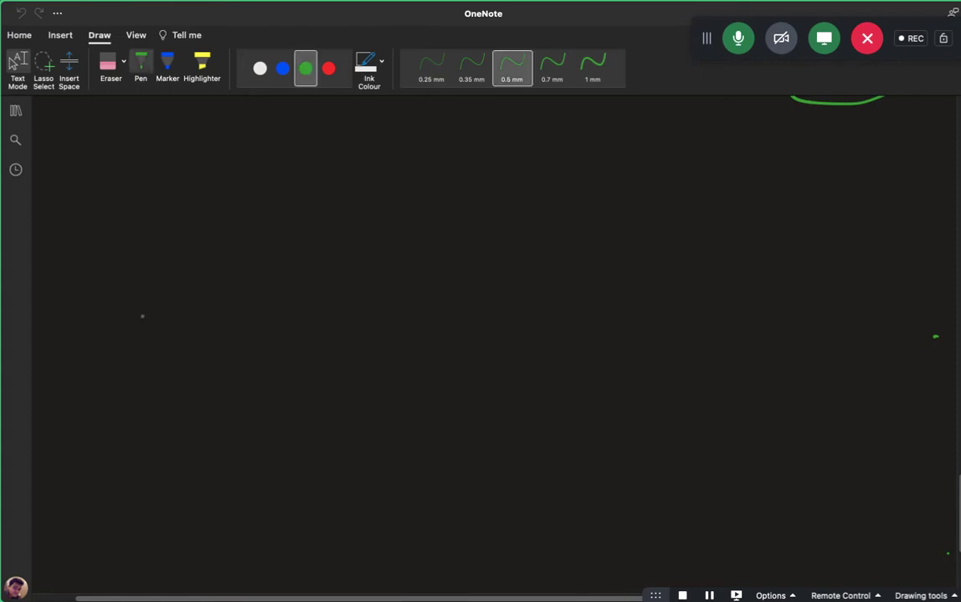
pyautogui.click(283, 70)
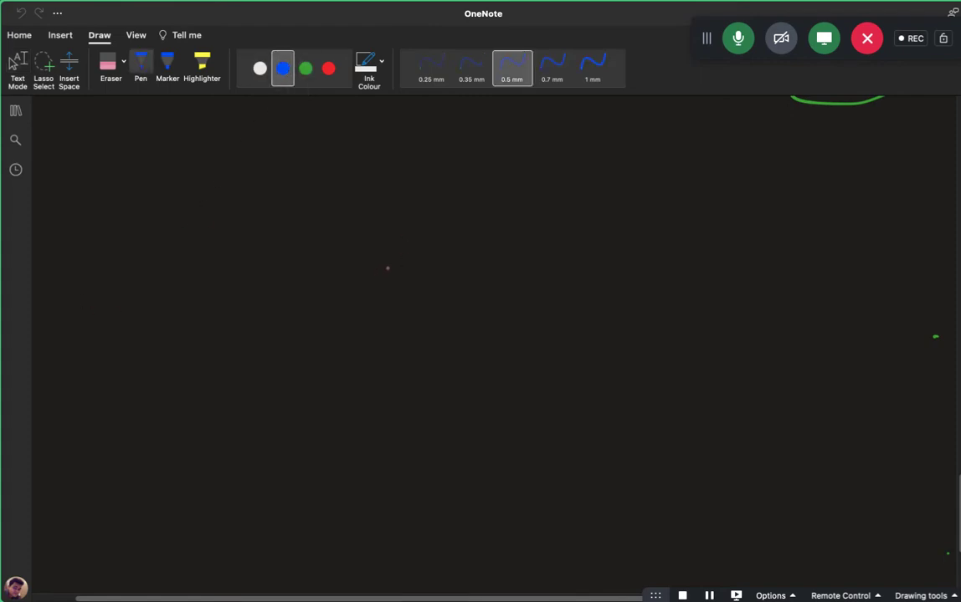
pyautogui.press('Escape')
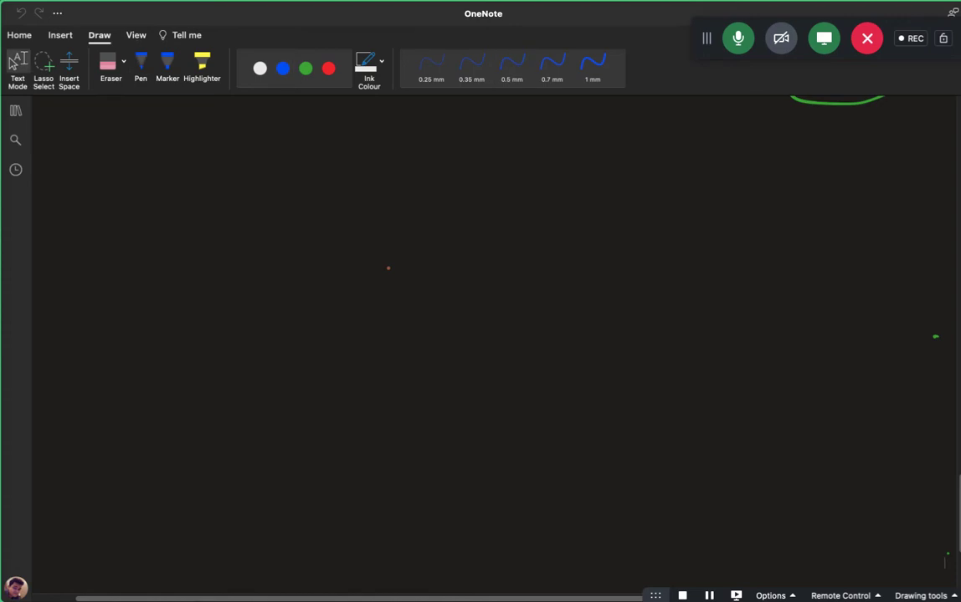
# Handwrite EC2 and RDS side by side in green and box them.
pyautogui.click(305, 68)
pyautogui.moveTo(126, 167); pyautogui.dragTo(141, 190)
pyautogui.moveTo(126, 179); pyautogui.dragTo(139, 166)
pyautogui.moveTo(159, 168)
pyautogui.mouseDown()
pyautogui.moveTo(160, 191)
pyautogui.moveTo(198, 185)
pyautogui.mouseUp()
pyautogui.moveTo(624, 159); pyautogui.dragTo(621, 199)
pyautogui.moveTo(624, 161); pyautogui.dragTo(667, 189)
pyautogui.moveTo(667, 163); pyautogui.dragTo(703, 189)
pyautogui.moveTo(620, 199)
pyautogui.mouseDown()
pyautogui.moveTo(626, 156)
pyautogui.moveTo(734, 199)
pyautogui.moveTo(620, 201)
pyautogui.mouseUp()
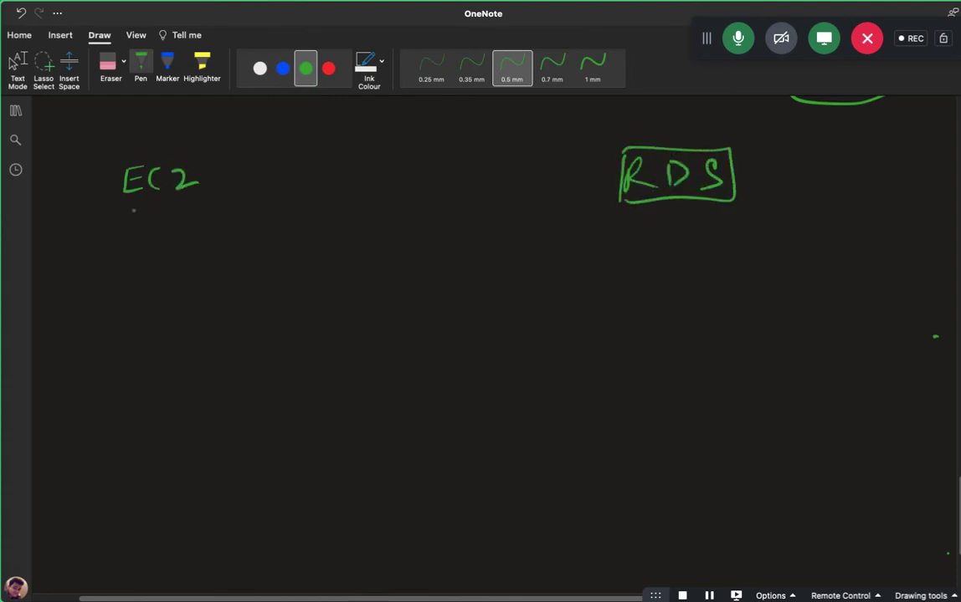
pyautogui.moveTo(104, 208)
pyautogui.mouseDown()
pyautogui.moveTo(110, 158)
pyautogui.moveTo(219, 177)
pyautogui.moveTo(104, 208)
pyautogui.mouseUp()
# In blue, draw an arrow and a monitor under EC2 labelled '+SQL'.
pyautogui.click(283, 69)
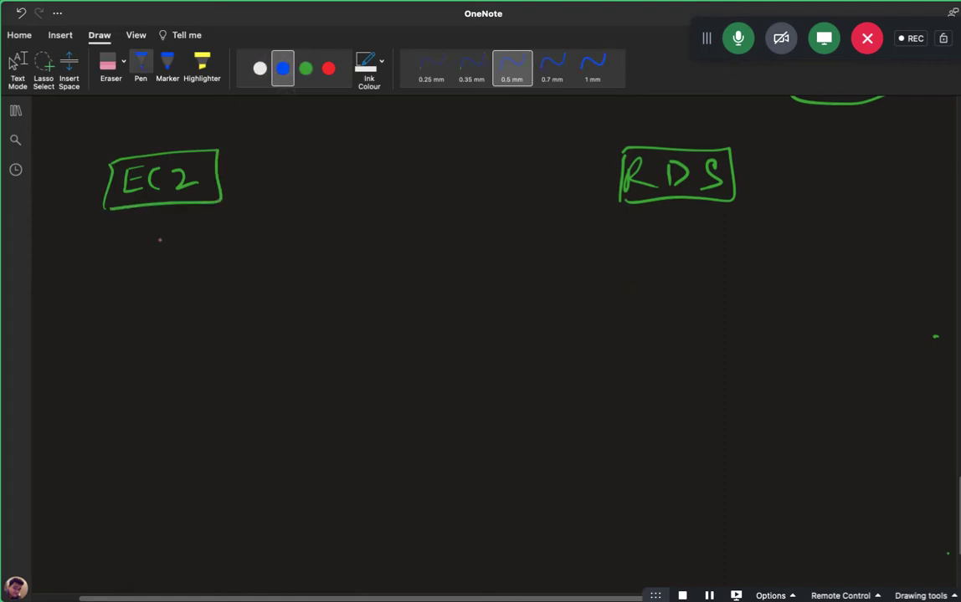
pyautogui.moveTo(158, 209); pyautogui.dragTo(158, 243)
pyautogui.moveTo(147, 236); pyautogui.dragTo(160, 235)
pyautogui.moveTo(145, 282)
pyautogui.mouseDown()
pyautogui.moveTo(142, 323)
pyautogui.moveTo(177, 334)
pyautogui.mouseUp()
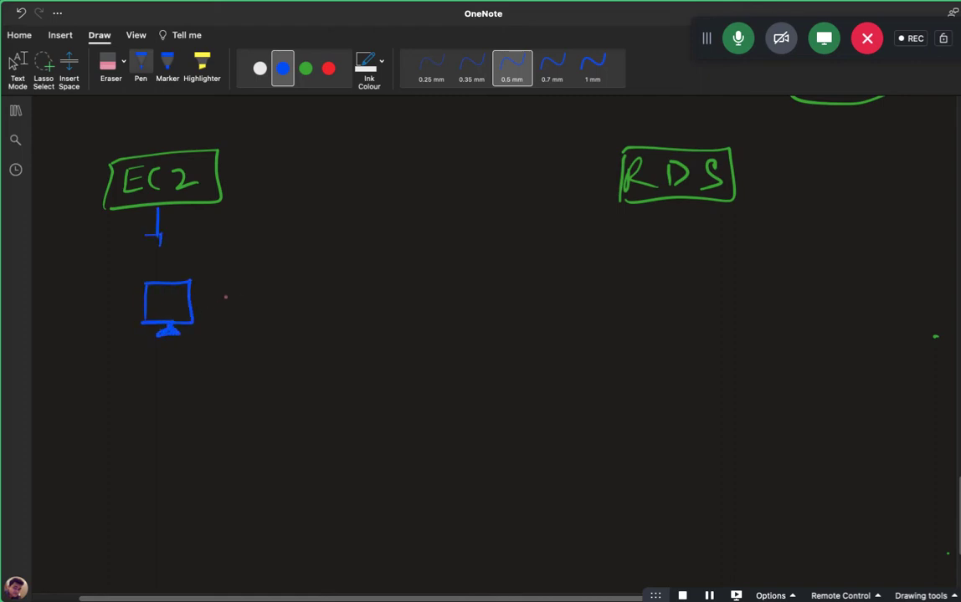
pyautogui.moveTo(212, 298)
pyautogui.mouseDown()
pyautogui.moveTo(232, 297)
pyautogui.moveTo(221, 308)
pyautogui.mouseUp()
pyautogui.moveTo(254, 289); pyautogui.dragTo(241, 306)
pyautogui.moveTo(268, 290)
pyautogui.mouseDown()
pyautogui.moveTo(266, 306)
pyautogui.moveTo(277, 303)
pyautogui.mouseUp()
pyautogui.moveTo(268, 297); pyautogui.dragTo(312, 307)
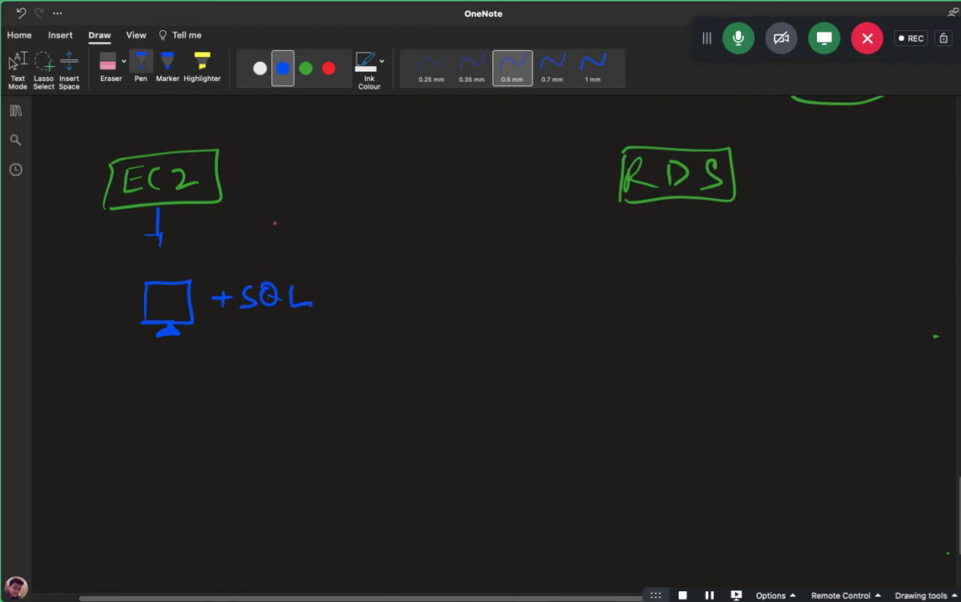
# In green, draw an arrow under RDS to a boxed PAAS.
pyautogui.click(306, 68)
pyautogui.moveTo(675, 209); pyautogui.dragTo(676, 248)
pyautogui.moveTo(664, 237)
pyautogui.mouseDown()
pyautogui.moveTo(688, 235)
pyautogui.moveTo(667, 293)
pyautogui.moveTo(669, 281)
pyautogui.mouseUp()
pyautogui.moveTo(679, 292)
pyautogui.mouseDown()
pyautogui.moveTo(688, 270)
pyautogui.moveTo(697, 292)
pyautogui.mouseUp()
pyautogui.moveTo(706, 272)
pyautogui.mouseDown()
pyautogui.moveTo(707, 292)
pyautogui.moveTo(718, 292)
pyautogui.mouseUp()
pyautogui.moveTo(707, 283); pyautogui.dragTo(728, 291)
pyautogui.moveTo(661, 297)
pyautogui.mouseDown()
pyautogui.moveTo(759, 264)
pyautogui.moveTo(665, 294)
pyautogui.moveTo(684, 308)
pyautogui.moveTo(686, 338)
pyautogui.mouseUp()
# In red, draw an arrow down from PAAS to SQL.
pyautogui.click(328, 68)
pyautogui.moveTo(672, 330); pyautogui.dragTo(695, 328)
pyautogui.moveTo(683, 385)
pyautogui.mouseDown()
pyautogui.moveTo(667, 407)
pyautogui.moveTo(701, 385)
pyautogui.moveTo(711, 409)
pyautogui.mouseUp()
pyautogui.moveTo(719, 384); pyautogui.dragTo(736, 407)
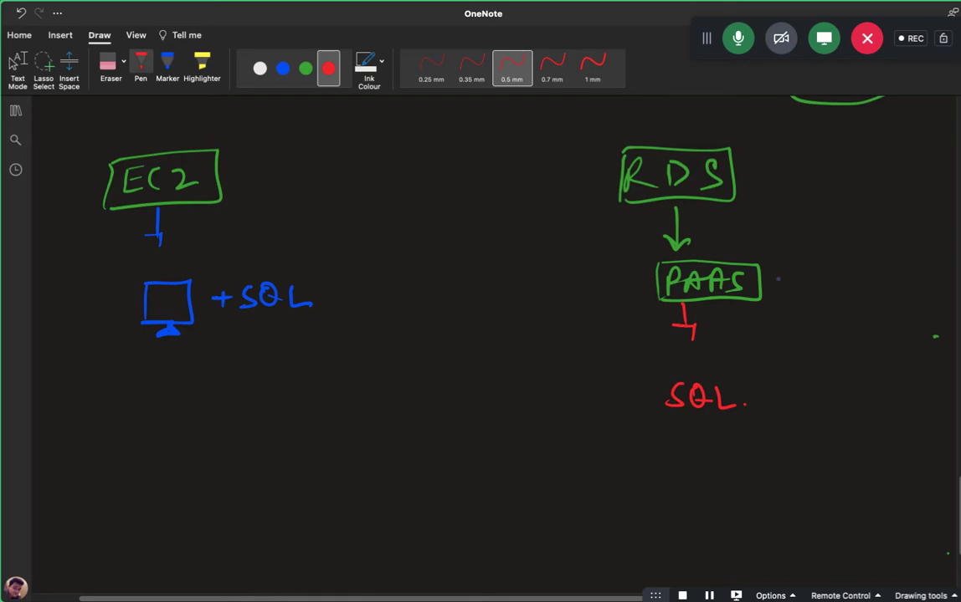
# Add a red arrow right of PAAS to bracketed specs 3.5GB, 2Core and 100HDD.
pyautogui.moveTo(785, 269); pyautogui.dragTo(785, 285)
pyautogui.moveTo(771, 277); pyautogui.dragTo(791, 282)
pyautogui.moveTo(810, 241)
pyautogui.mouseDown()
pyautogui.moveTo(811, 254)
pyautogui.moveTo(825, 252)
pyautogui.mouseUp()
pyautogui.moveTo(838, 240)
pyautogui.mouseDown()
pyautogui.moveTo(830, 254)
pyautogui.moveTo(879, 252)
pyautogui.moveTo(831, 286)
pyautogui.moveTo(845, 286)
pyautogui.mouseUp()
pyautogui.moveTo(855, 279); pyautogui.dragTo(900, 287)
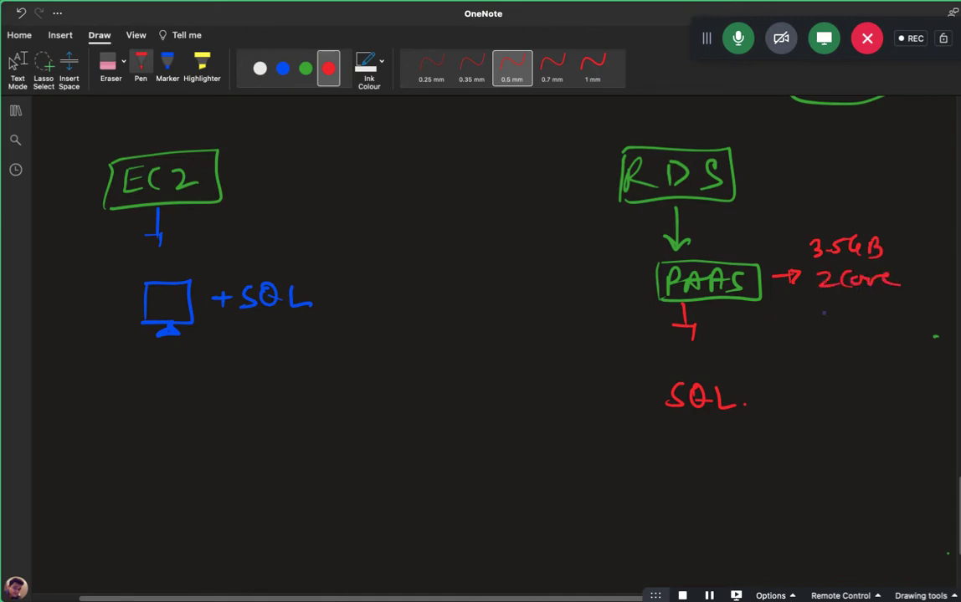
pyautogui.moveTo(805, 308); pyautogui.dragTo(850, 314)
pyautogui.moveTo(861, 303); pyautogui.dragTo(936, 315)
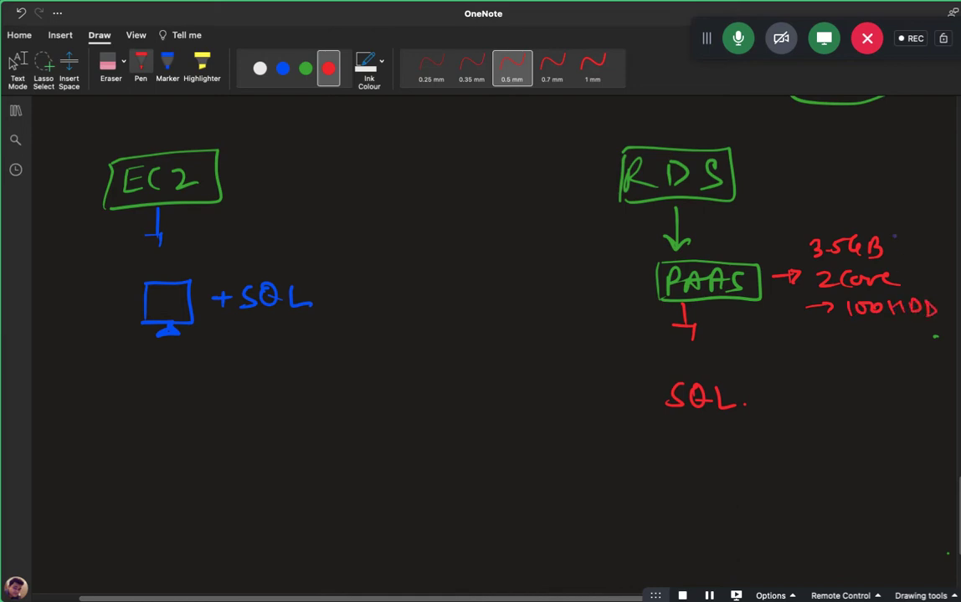
pyautogui.moveTo(894, 237); pyautogui.dragTo(942, 314)
pyautogui.moveTo(602, 130); pyautogui.dragTo(619, 129)
# Box the red SQL, draw two arrows from it, and write 'user' by the upper one.
pyautogui.moveTo(662, 393)
pyautogui.mouseDown()
pyautogui.moveTo(666, 426)
pyautogui.moveTo(749, 404)
pyautogui.moveTo(666, 426)
pyautogui.mouseUp()
pyautogui.moveTo(749, 388); pyautogui.dragTo(794, 374)
pyautogui.moveTo(779, 371); pyautogui.dragTo(789, 392)
pyautogui.moveTo(750, 426); pyautogui.dragTo(800, 427)
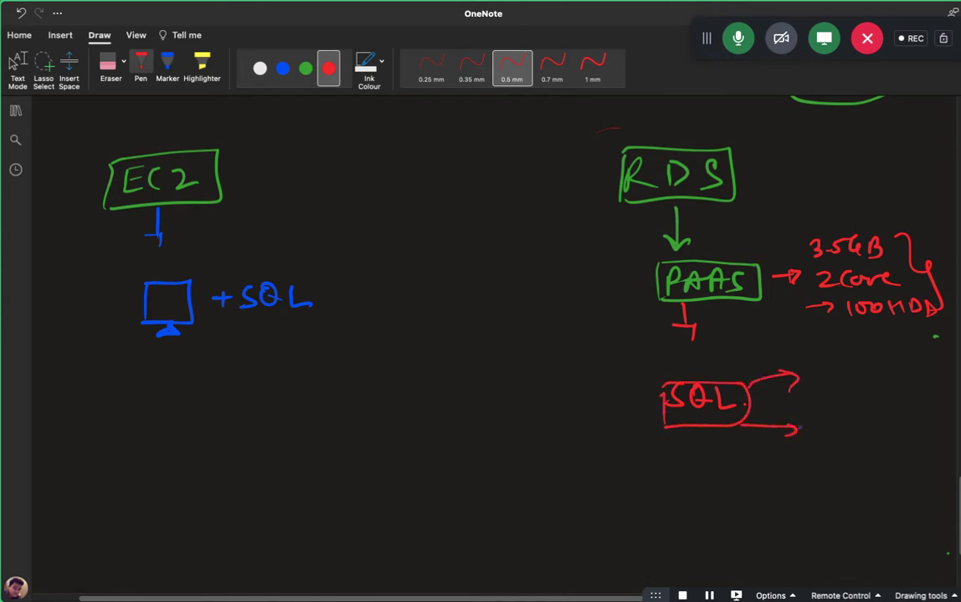
pyautogui.moveTo(821, 374); pyautogui.dragTo(834, 377)
pyautogui.moveTo(843, 372)
pyautogui.mouseDown()
pyautogui.moveTo(840, 382)
pyautogui.moveTo(879, 374)
pyautogui.mouseUp()
# Sketch a red box with lines inside at the lower arrow, connected by a mark.
pyautogui.moveTo(817, 442); pyautogui.dragTo(829, 429)
pyautogui.moveTo(811, 447); pyautogui.dragTo(848, 442)
pyautogui.moveTo(769, 476); pyautogui.dragTo(765, 526)
pyautogui.moveTo(768, 476)
pyautogui.mouseDown()
pyautogui.moveTo(823, 466)
pyautogui.moveTo(861, 546)
pyautogui.moveTo(763, 492)
pyautogui.moveTo(812, 484)
pyautogui.mouseUp()
pyautogui.moveTo(821, 485); pyautogui.dragTo(838, 484)
pyautogui.moveTo(775, 511); pyautogui.dragTo(803, 509)
pyautogui.moveTo(809, 511); pyautogui.dragTo(846, 510)
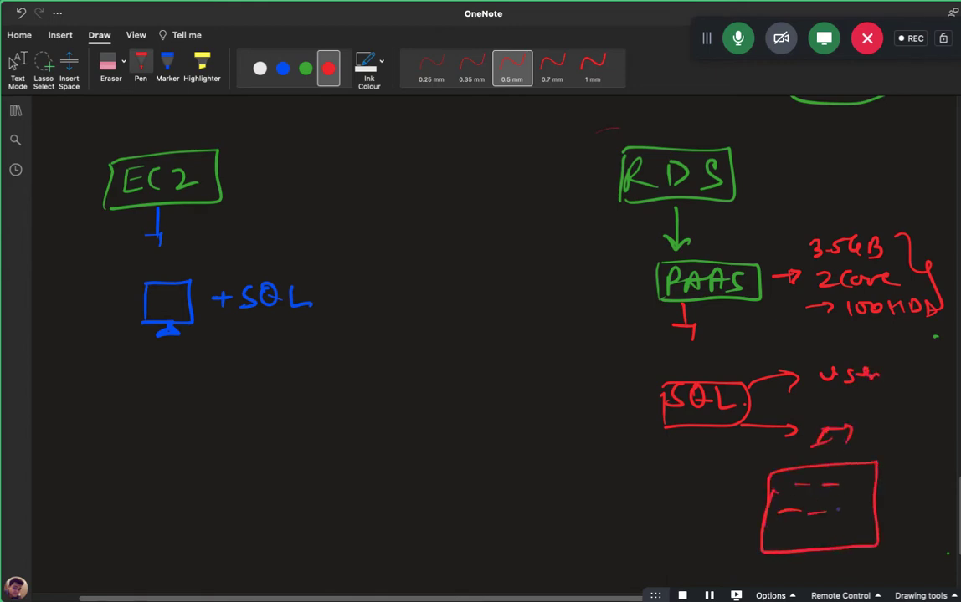
pyautogui.moveTo(792, 529)
pyautogui.mouseDown()
pyautogui.moveTo(847, 524)
pyautogui.moveTo(823, 497)
pyautogui.mouseUp()
pyautogui.click(853, 523)
pyautogui.moveTo(840, 496); pyautogui.dragTo(853, 496)
pyautogui.moveTo(820, 480); pyautogui.dragTo(845, 484)
pyautogui.moveTo(833, 446); pyautogui.dragTo(832, 463)
pyautogui.moveTo(877, 447); pyautogui.dragTo(905, 438)
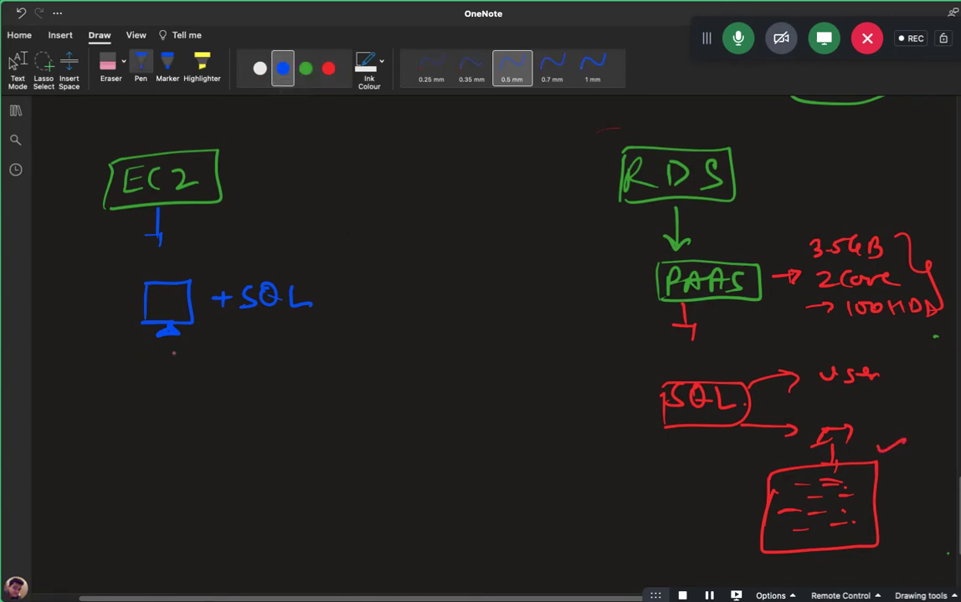
# Write IAAS in blue beside the EC2 box.
pyautogui.moveTo(268, 155)
pyautogui.mouseDown()
pyautogui.moveTo(267, 178)
pyautogui.moveTo(311, 175)
pyautogui.moveTo(333, 157)
pyautogui.moveTo(345, 174)
pyautogui.mouseUp()
pyautogui.moveTo(357, 159); pyautogui.dragTo(347, 174)
pyautogui.moveTo(331, 158); pyautogui.dragTo(325, 178)
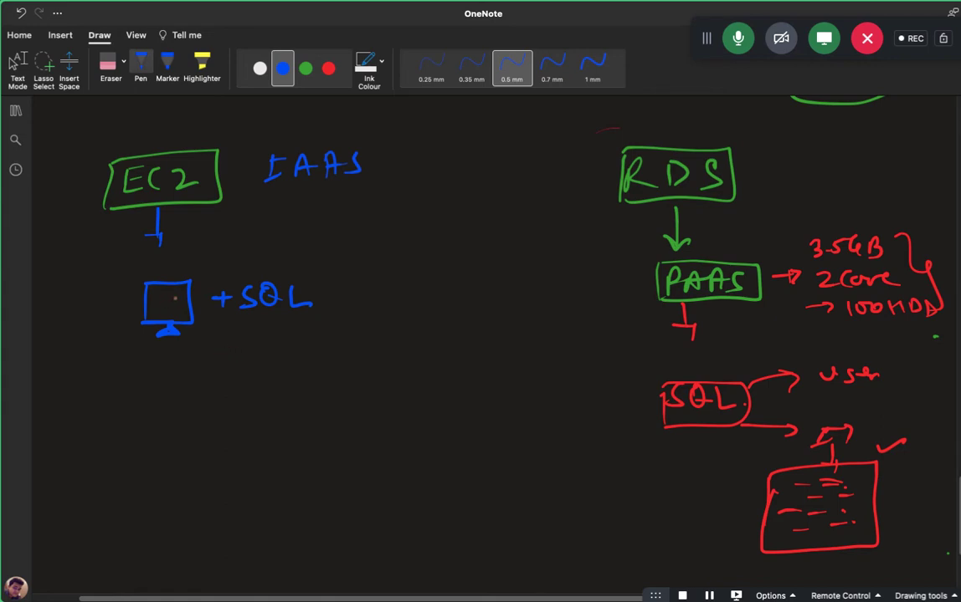
# In blue, add a disk symbol under +SQL, a stroke in the monitor, and 25 beside RDS.
pyautogui.moveTo(243, 339)
pyautogui.mouseDown()
pyautogui.moveTo(256, 320)
pyautogui.moveTo(247, 344)
pyautogui.moveTo(294, 329)
pyautogui.moveTo(335, 334)
pyautogui.moveTo(334, 345)
pyautogui.mouseUp()
pyautogui.moveTo(147, 284); pyautogui.dragTo(155, 326)
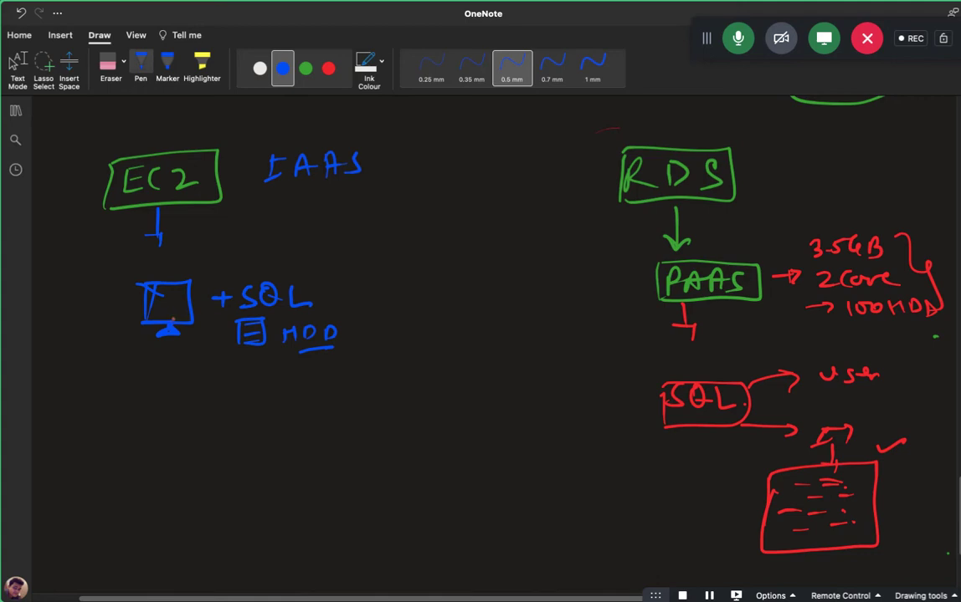
pyautogui.moveTo(783, 154); pyautogui.dragTo(795, 167)
pyautogui.moveTo(811, 150)
pyautogui.mouseDown()
pyautogui.moveTo(799, 166)
pyautogui.moveTo(818, 166)
pyautogui.moveTo(811, 132)
pyautogui.mouseUp()
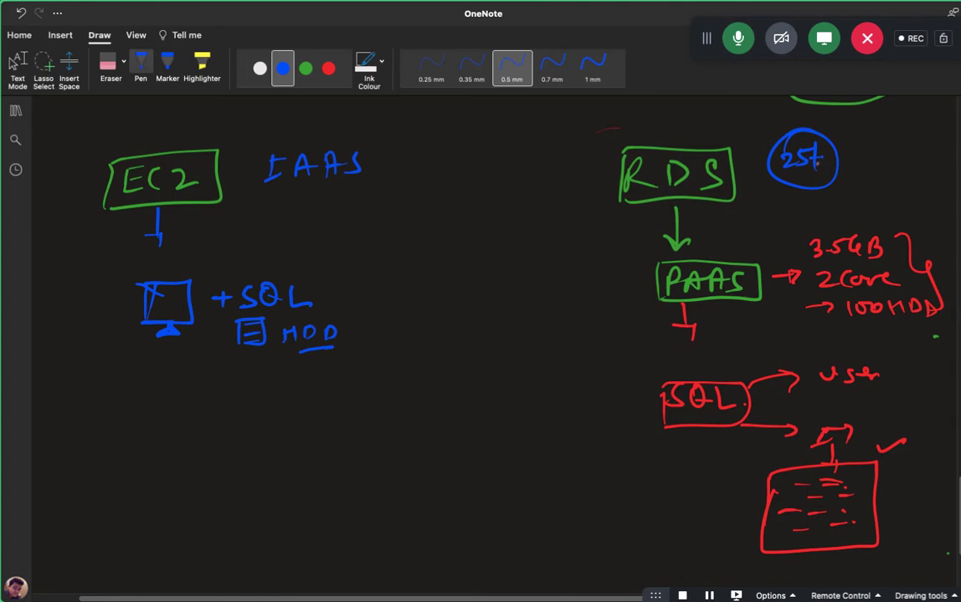
pyautogui.click(16, 65)
# Write four database names (SQL, MySQL, two more) left of PAAS, bracket them, and tick SQL.
pyautogui.moveTo(547, 273)
pyautogui.mouseDown()
pyautogui.moveTo(530, 293)
pyautogui.moveTo(599, 290)
pyautogui.mouseUp()
pyautogui.moveTo(530, 341); pyautogui.dragTo(635, 340)
pyautogui.moveTo(539, 389); pyautogui.dragTo(633, 384)
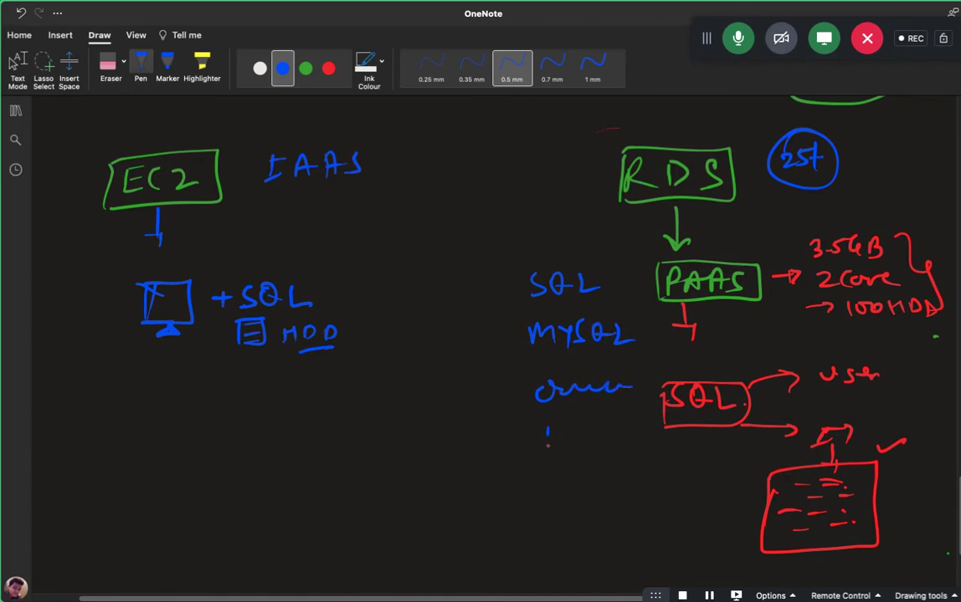
pyautogui.moveTo(548, 445); pyautogui.dragTo(614, 421)
pyautogui.moveTo(522, 267); pyautogui.dragTo(548, 453)
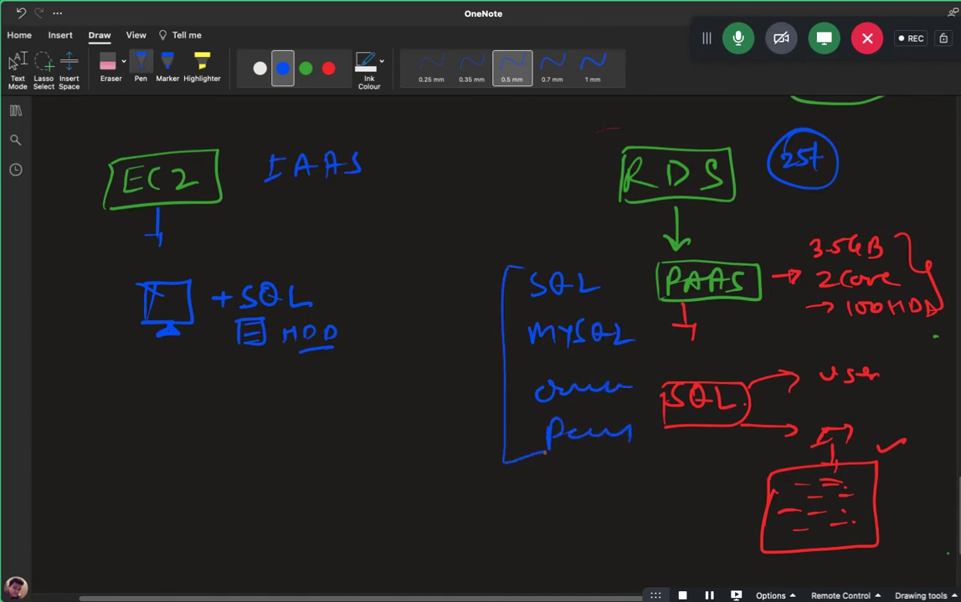
pyautogui.moveTo(609, 277)
pyautogui.mouseDown()
pyautogui.moveTo(635, 277)
pyautogui.moveTo(632, 440)
pyautogui.mouseUp()
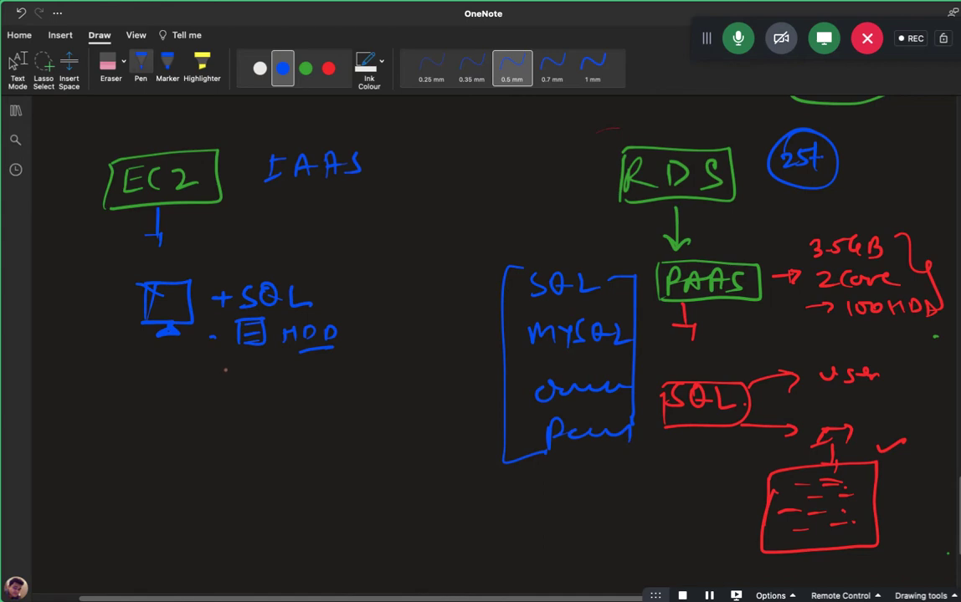
pyautogui.moveTo(553, 251); pyautogui.dragTo(586, 243)
pyautogui.click(17, 65)
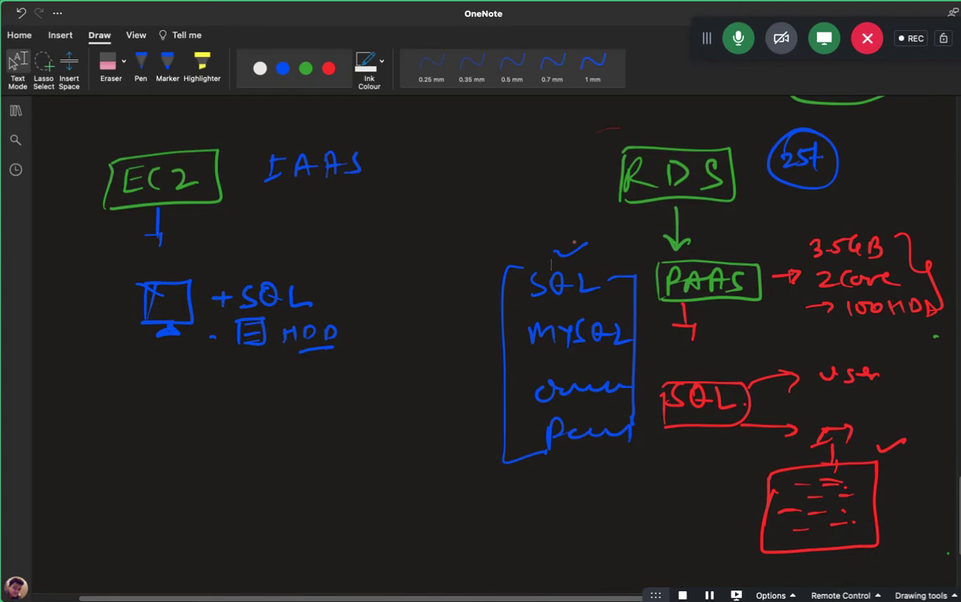
# Scroll back up through the notes to the AWS-EC2-Instance purchase-type tree, dismissing a notification.
pyautogui.scroll(15, 551, 265)
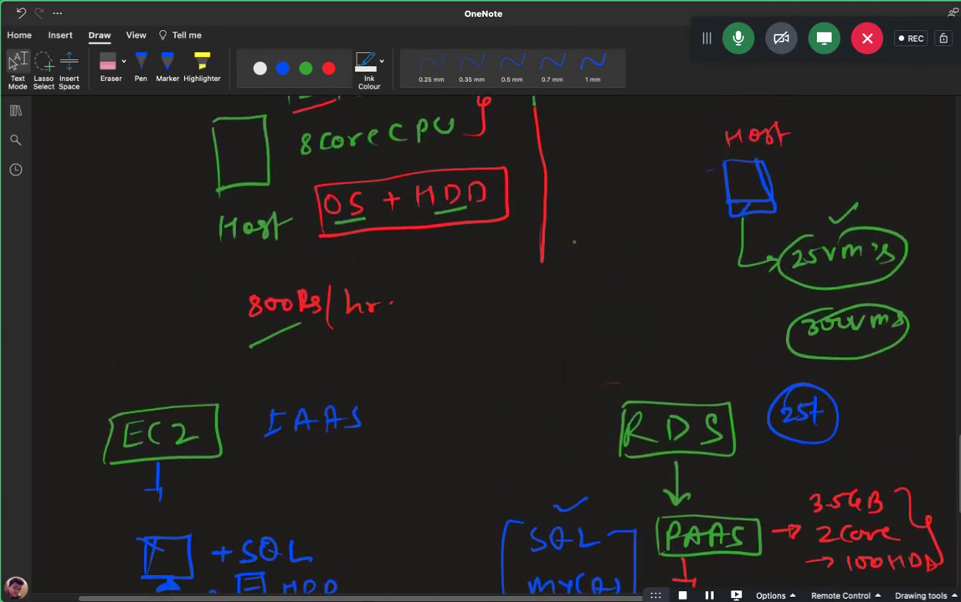
pyautogui.scroll(15, 550, 265)
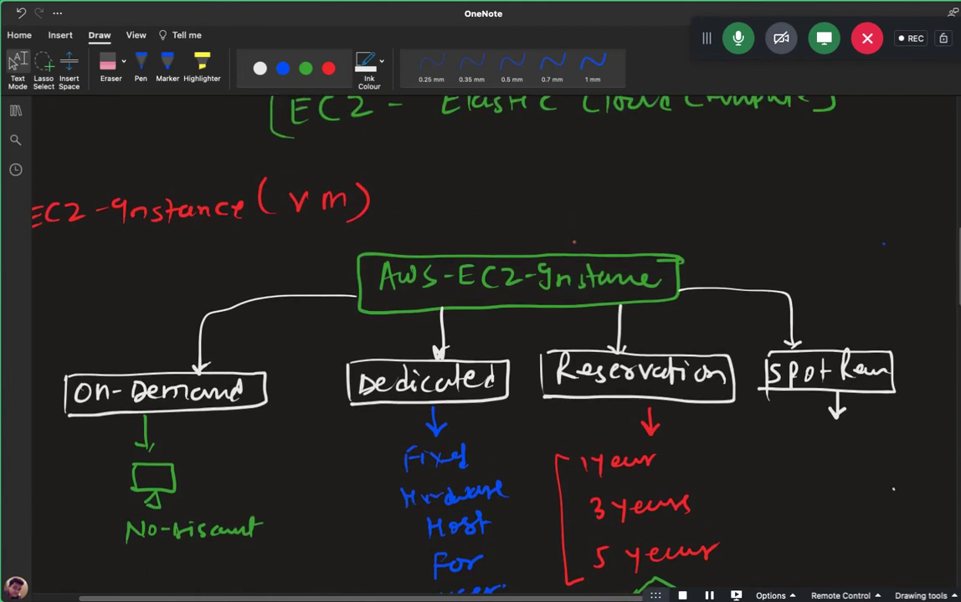
pyautogui.scroll(10, 574, 242)
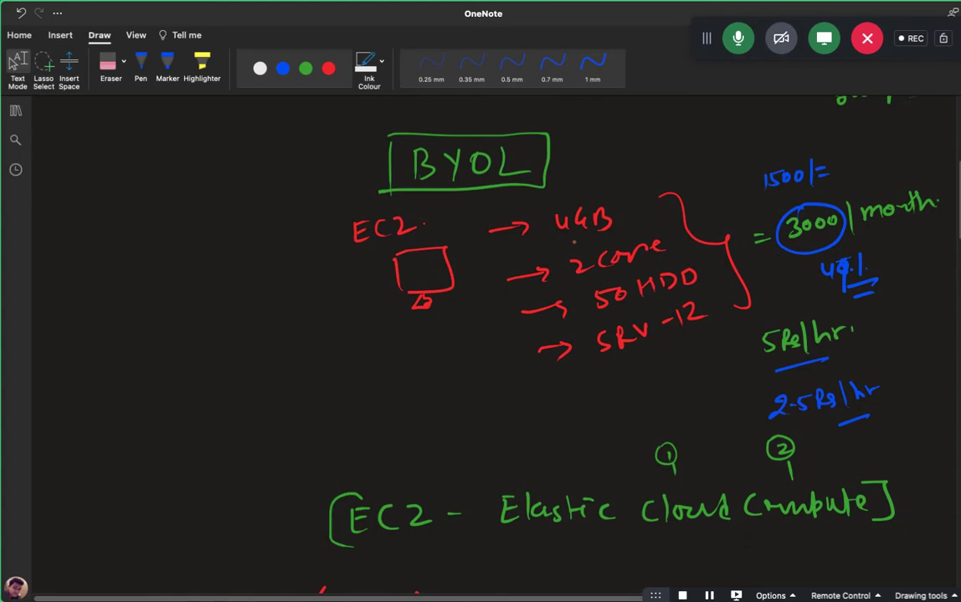
pyautogui.scroll(8, 574, 242)
pyautogui.scroll(-12, 574, 242)
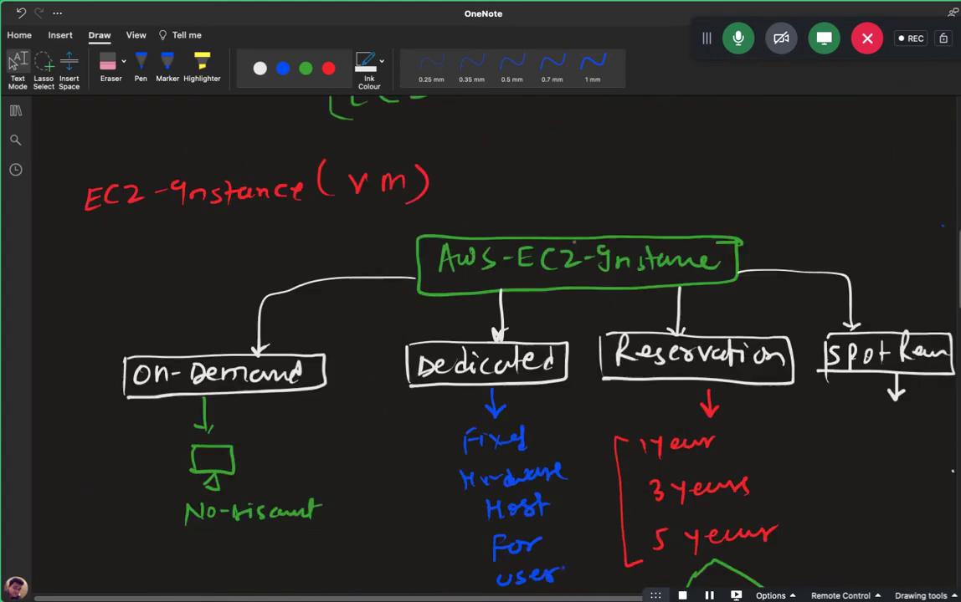
pyautogui.scroll(-10, 574, 242)
pyautogui.scroll(9, 574, 242)
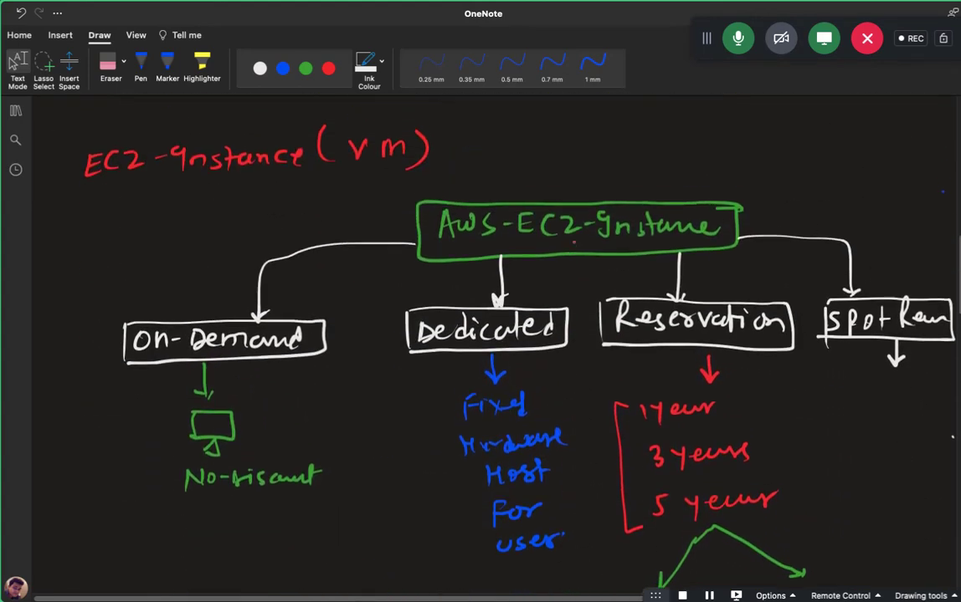
pyautogui.scroll(1, 574, 242)
pyautogui.hscroll(2, 540, 241)
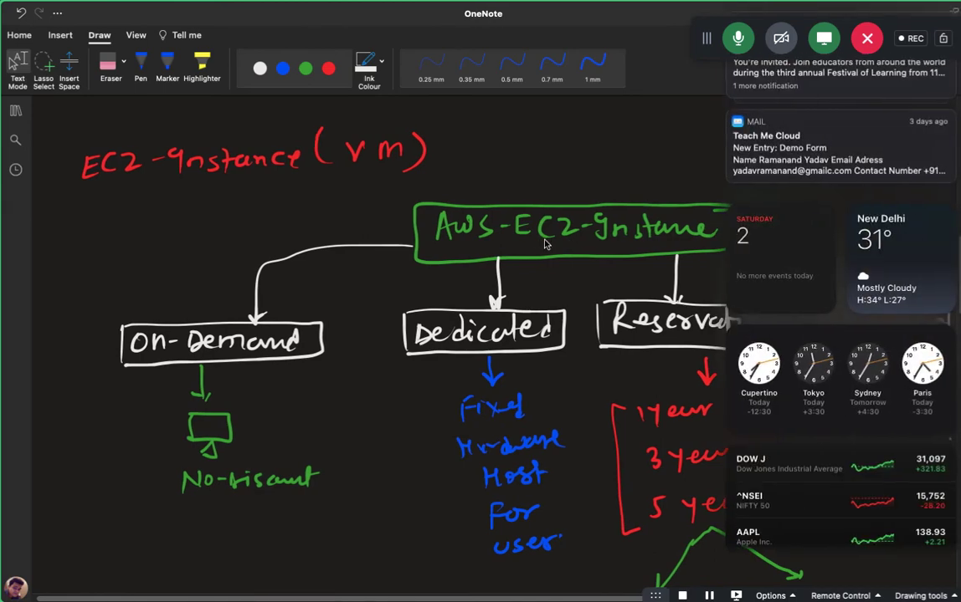
pyautogui.click(630, 157)
pyautogui.hscroll(2, 630, 157)
pyautogui.scroll(-8, 644, 201)
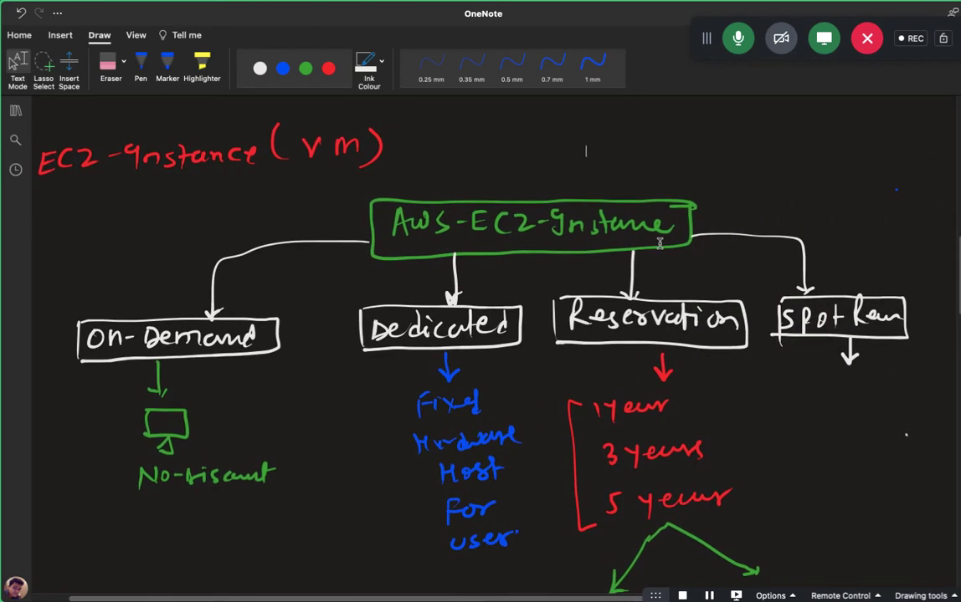
pyautogui.scroll(10, 659, 244)
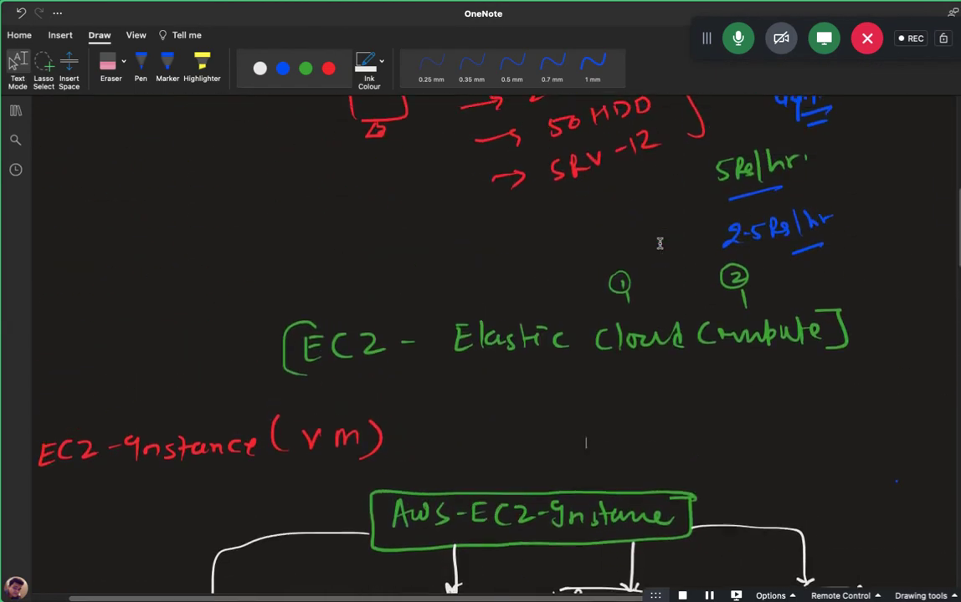
pyautogui.scroll(-3, 660, 243)
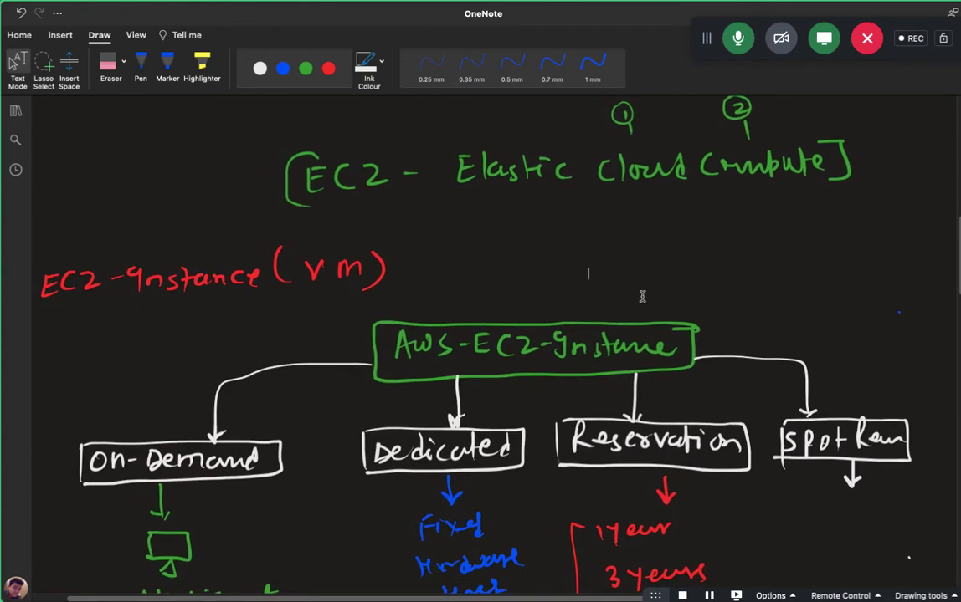
pyautogui.scroll(-3, 642, 296)
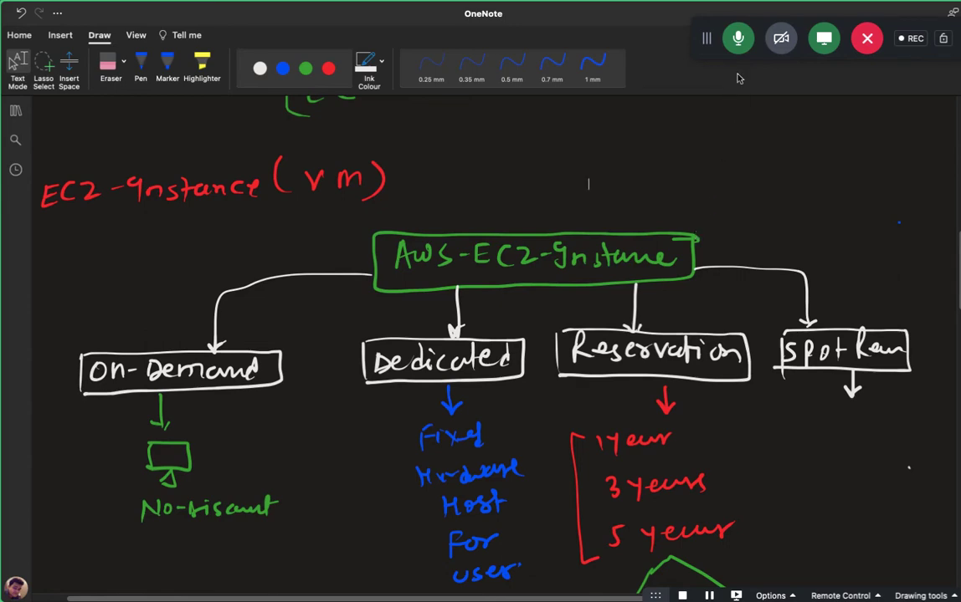
# Mute, stop sharing, pause the screen recording, and share the main screen again.
pyautogui.click(738, 42)
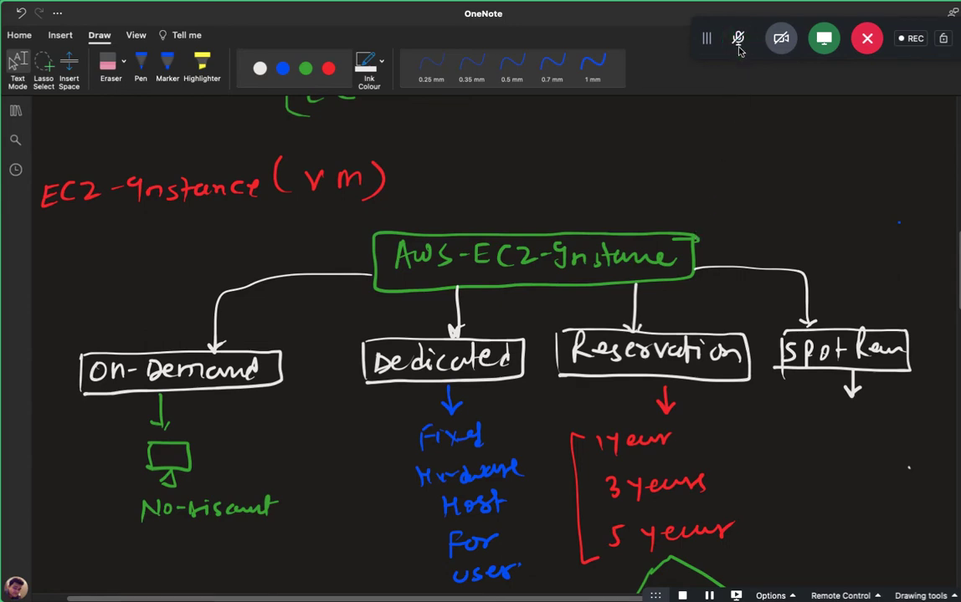
pyautogui.click(826, 44)
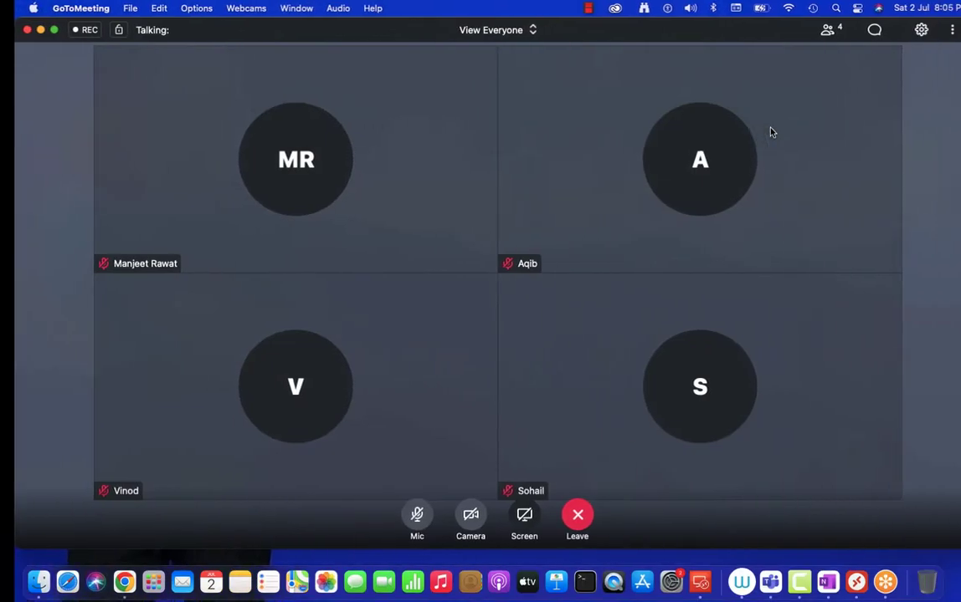
pyautogui.click(859, 30)
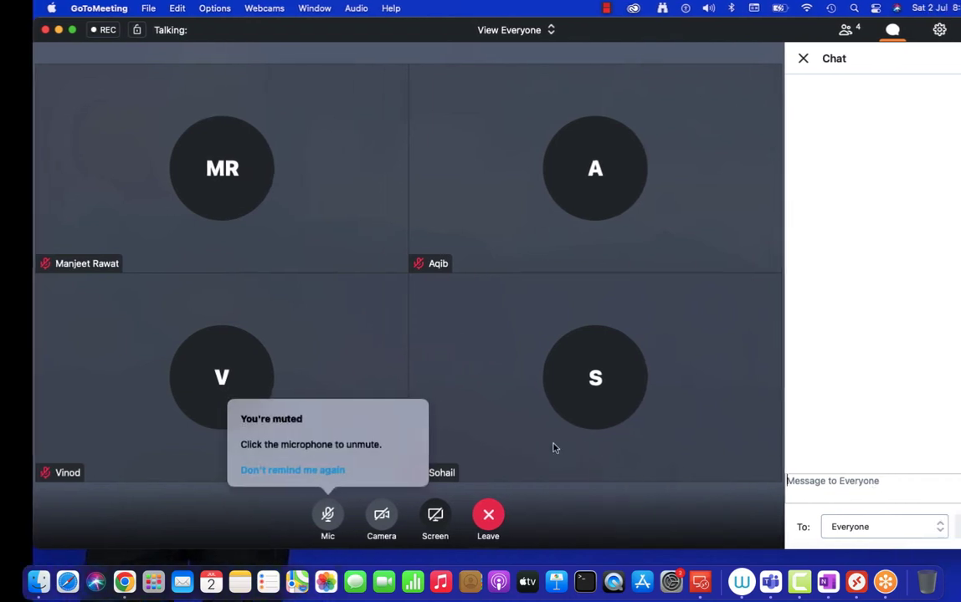
pyautogui.rightClick(799, 581)
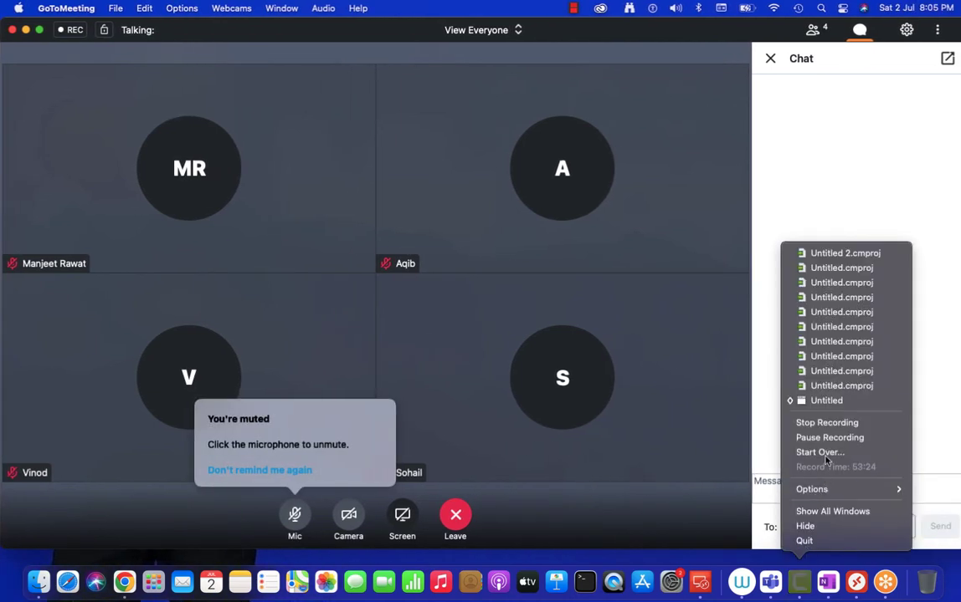
pyautogui.click(825, 438)
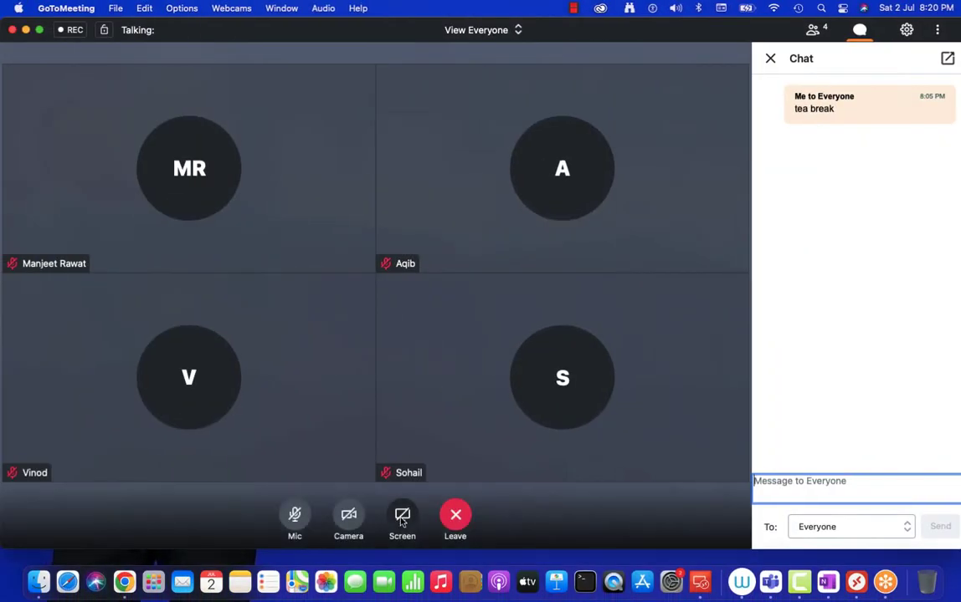
pyautogui.click(402, 517)
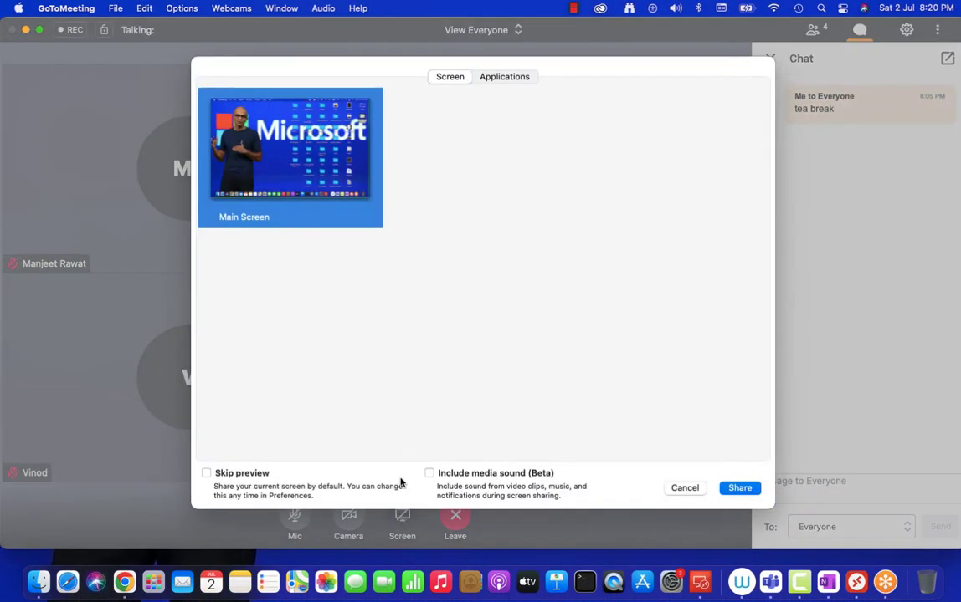
pyautogui.click(740, 489)
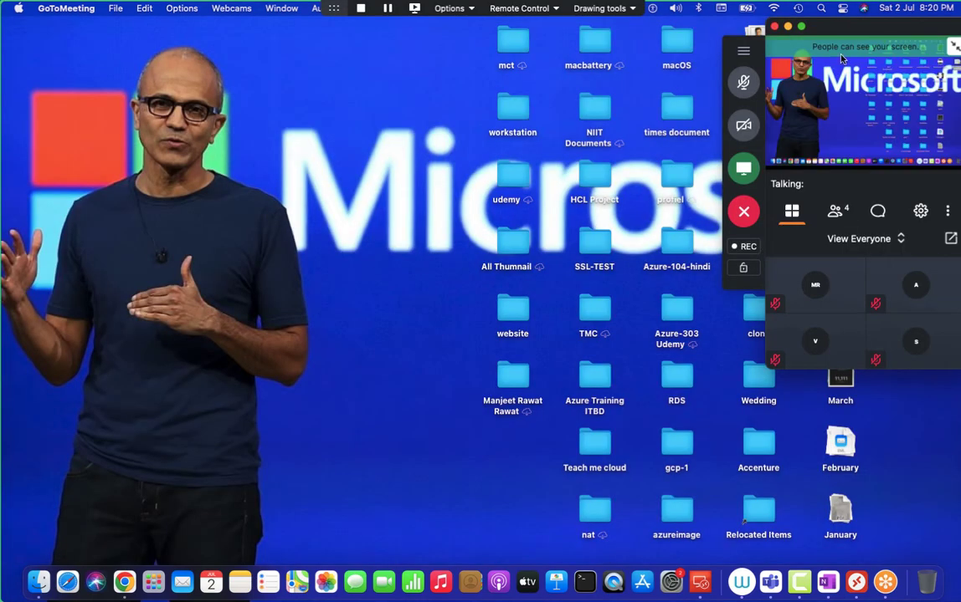
# Send 'Back' to everyone in chat, unmute the microphone, and return to OneNote.
pyautogui.click(880, 211)
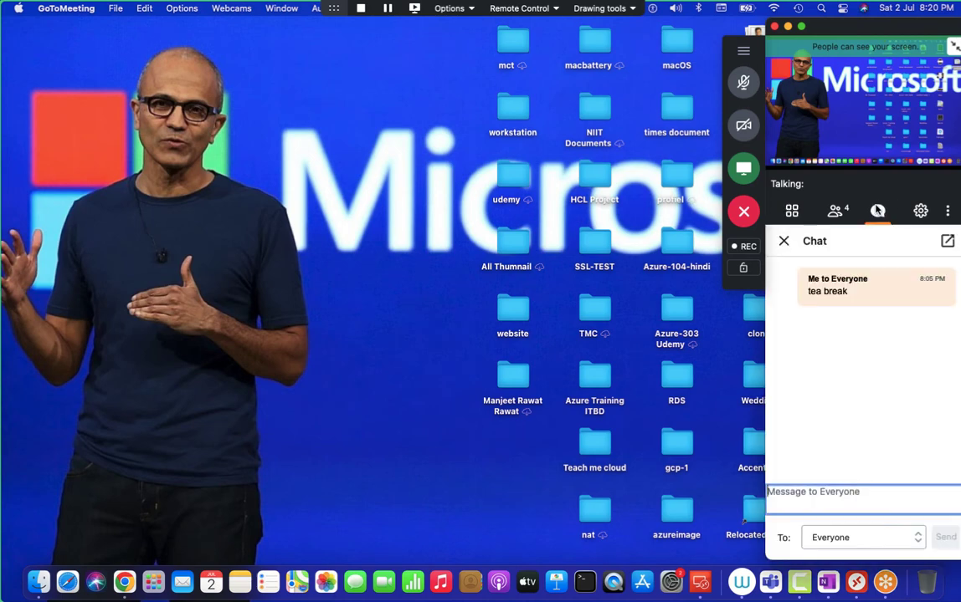
pyautogui.write('Back')
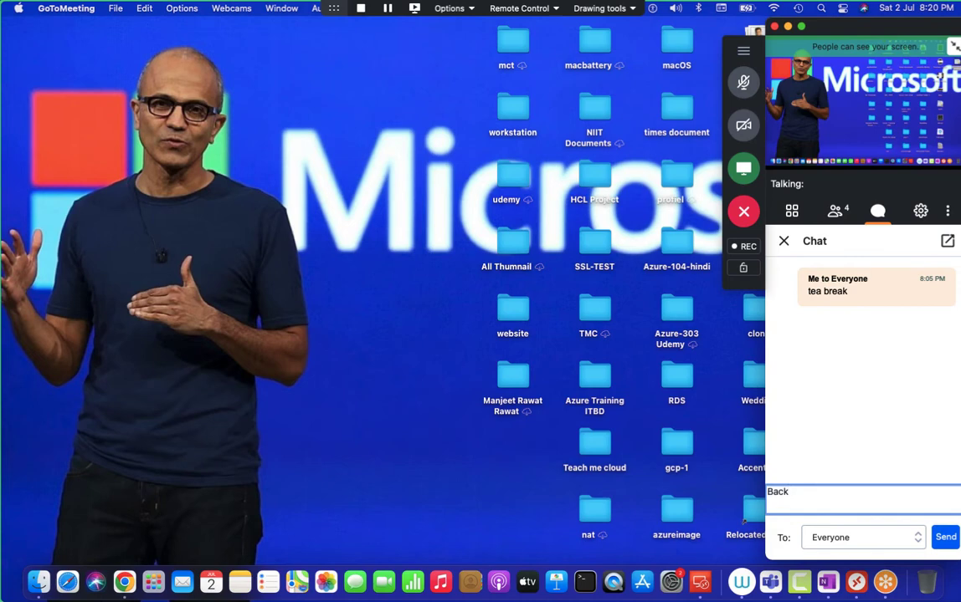
pyautogui.press('Return')
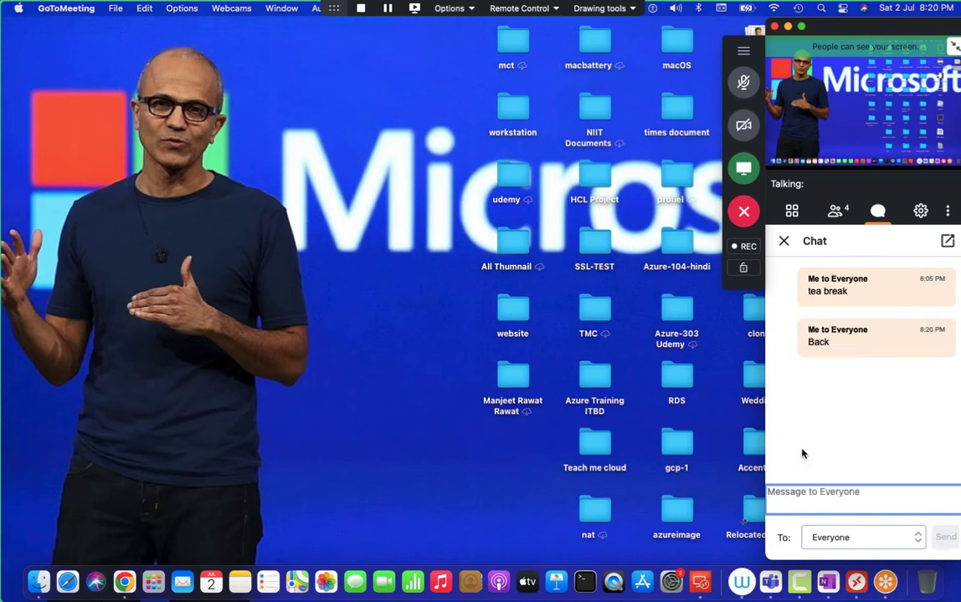
pyautogui.click(783, 243)
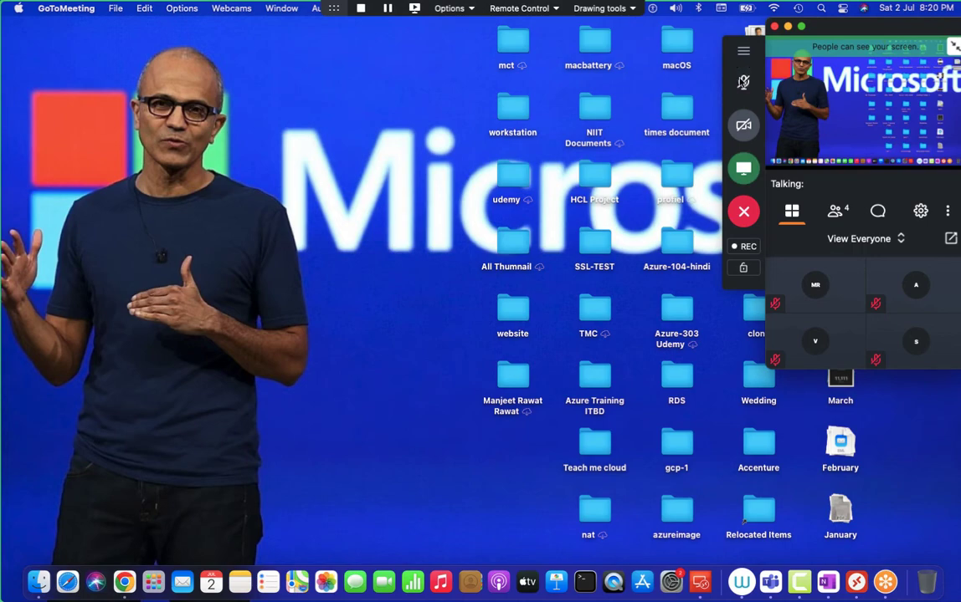
pyautogui.click(743, 81)
pyautogui.hotkey('ctrl', 'Right')
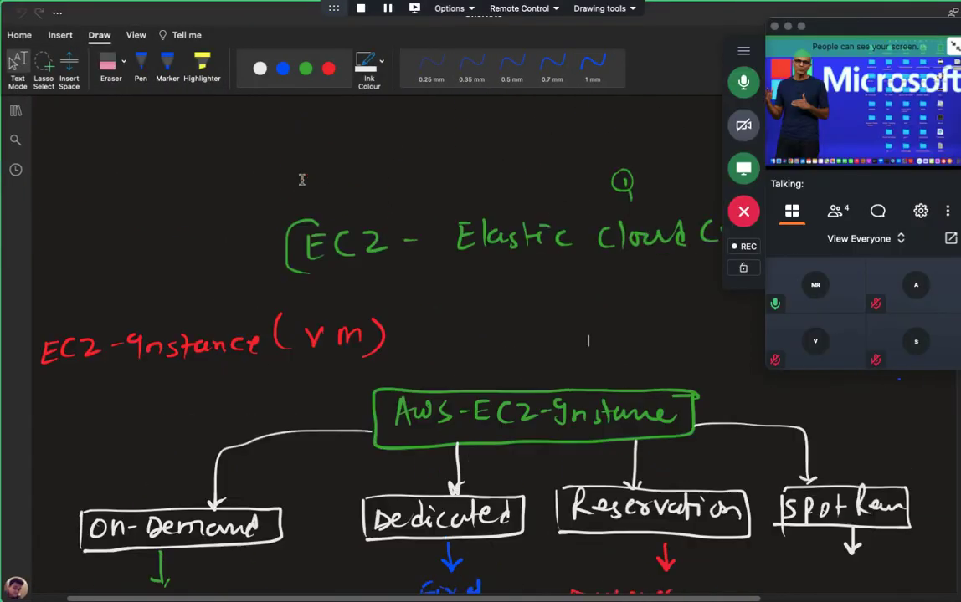
# Minimise the meeting video panel and scroll around the OneNote notes page.
pyautogui.scroll(5, 302, 179)
pyautogui.click(785, 27)
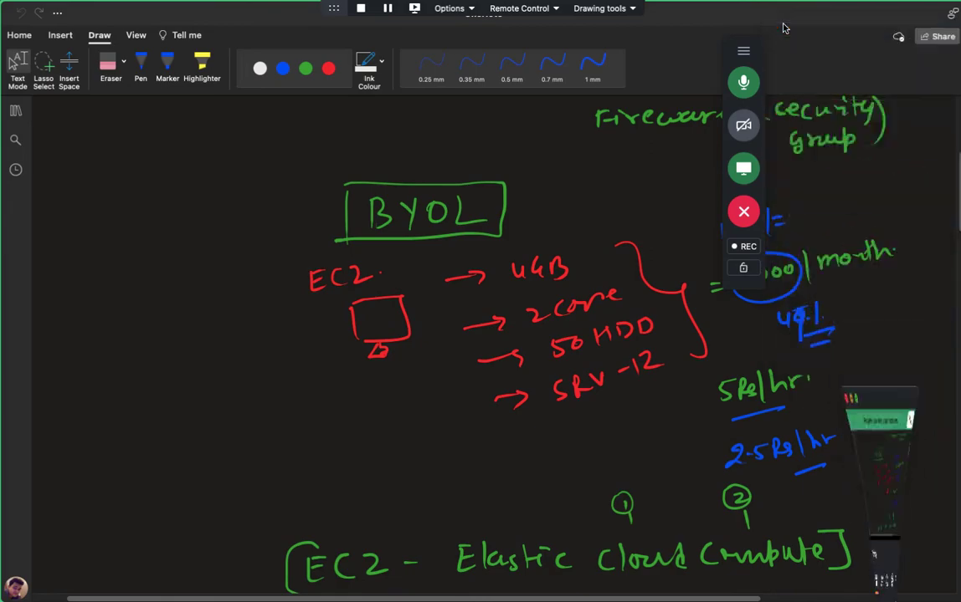
pyautogui.scroll(6, 681, 364)
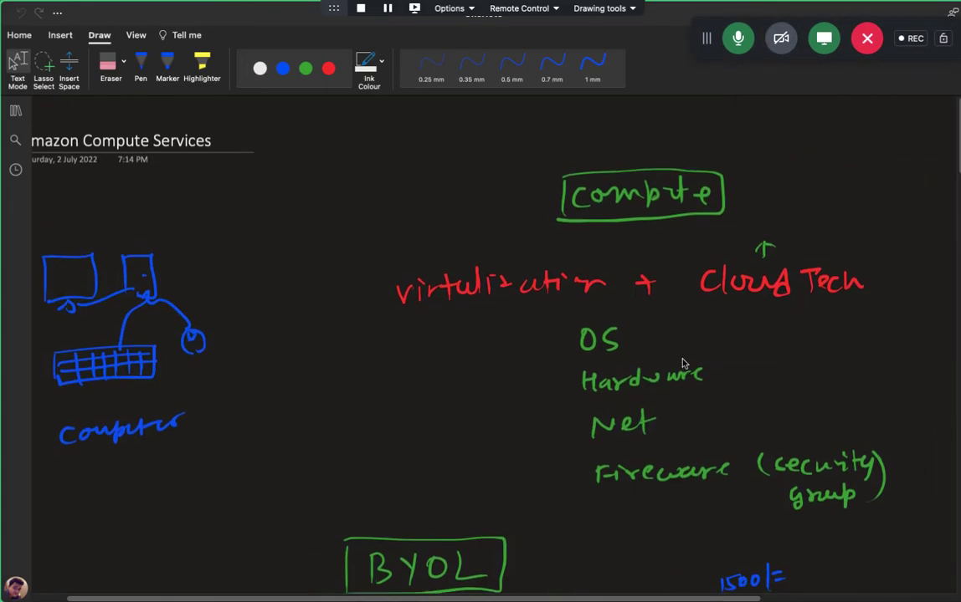
pyautogui.hscroll(-1, 403, 272)
pyautogui.scroll(-8, 403, 272)
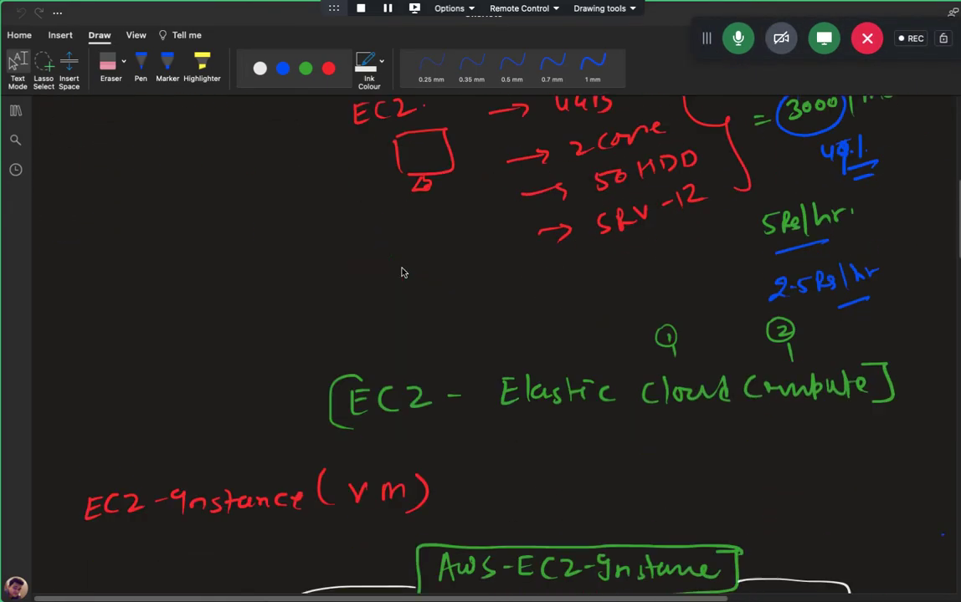
pyautogui.scroll(-15, 403, 271)
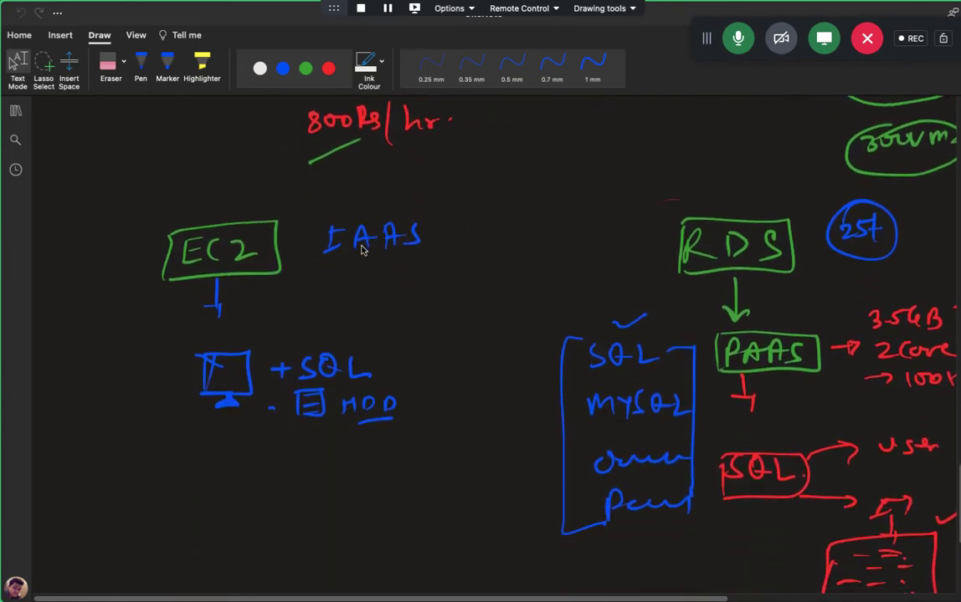
pyautogui.scroll(-5, 361, 249)
pyautogui.scroll(9, 361, 250)
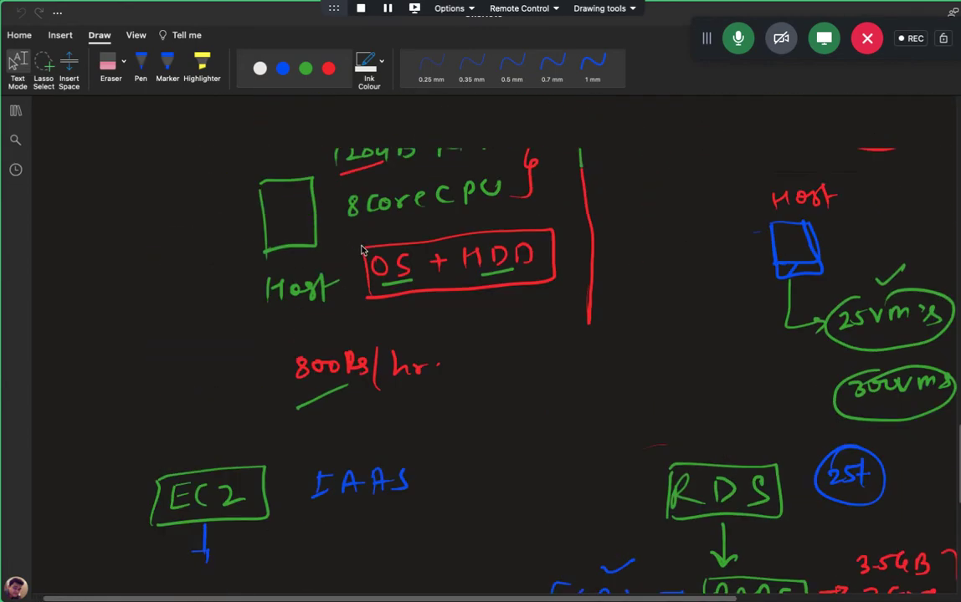
pyautogui.scroll(12, 362, 250)
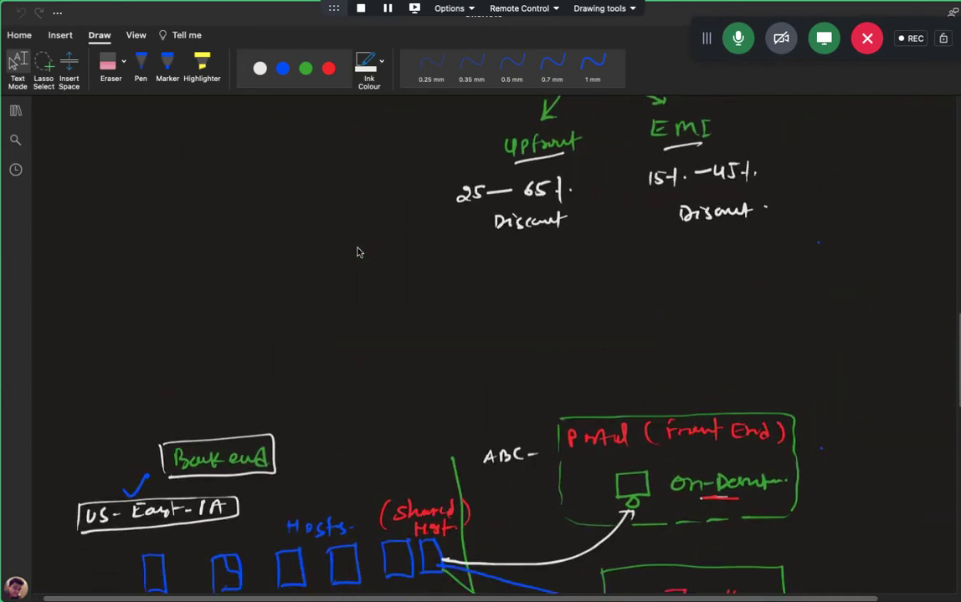
pyautogui.scroll(-1, 360, 253)
pyautogui.scroll(2, 360, 253)
# Switch to the remote Windows session, confirm the disconnected-session alert, and return to the notes.
pyautogui.hotkey('ctrl', 'Left')
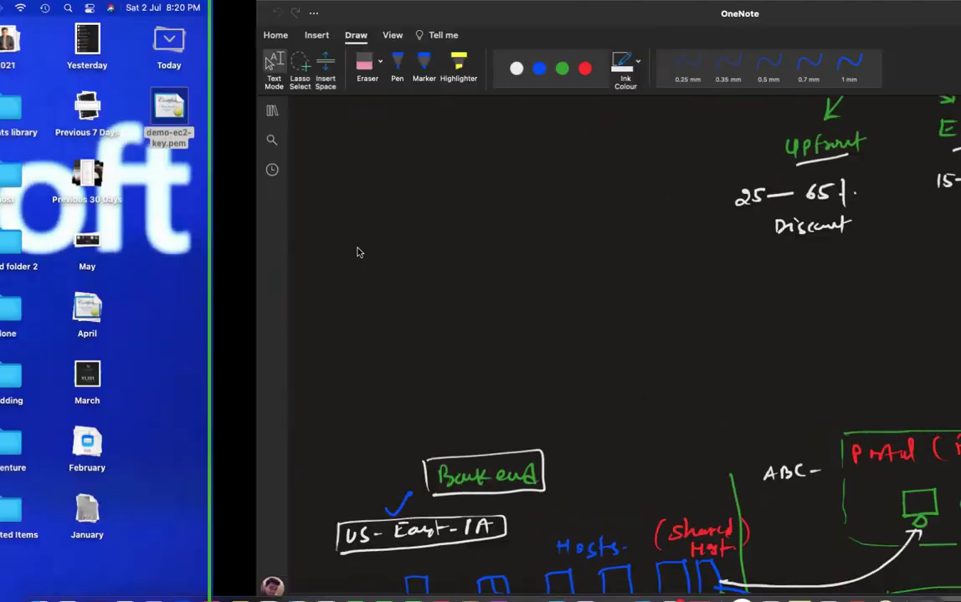
pyautogui.hotkey('ctrl', 'Right')
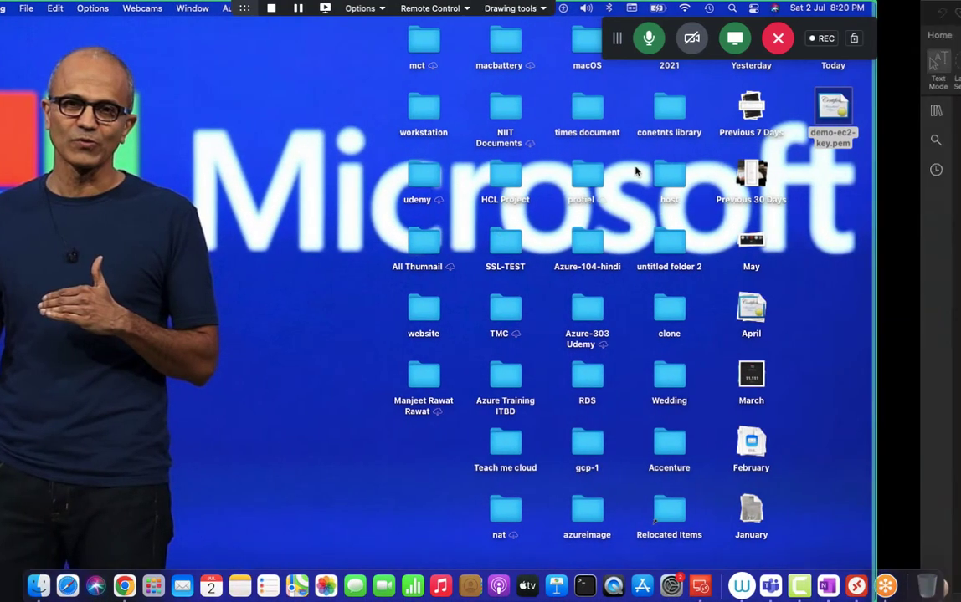
pyautogui.hotkey('ctrl', 'Right')
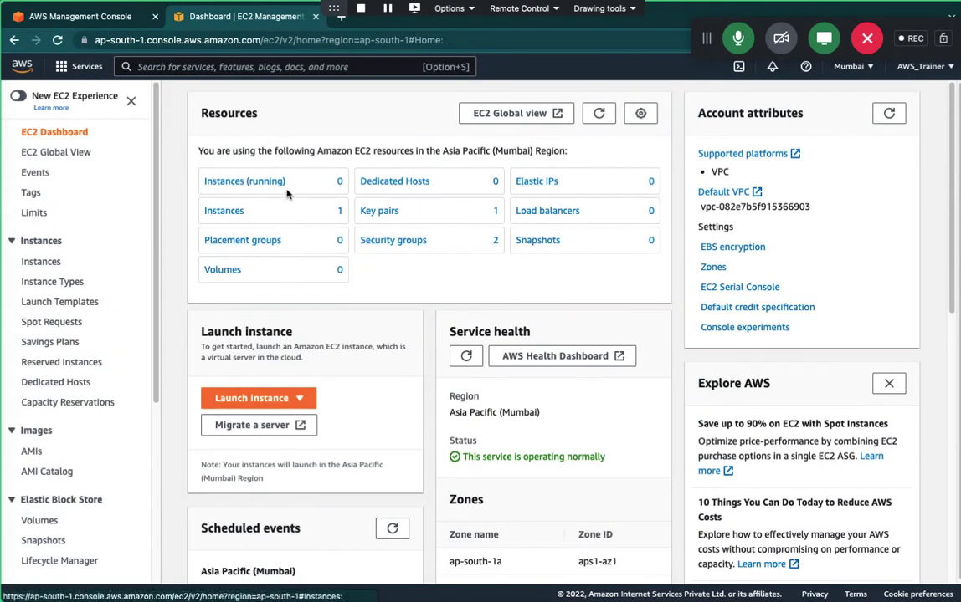
pyautogui.hotkey('ctrl', 'Right')
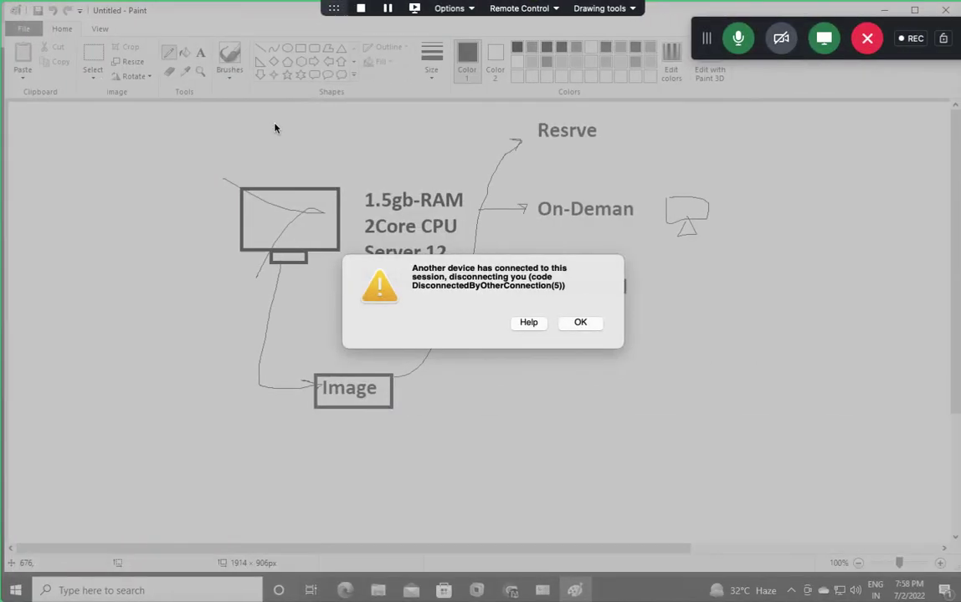
pyautogui.click(580, 323)
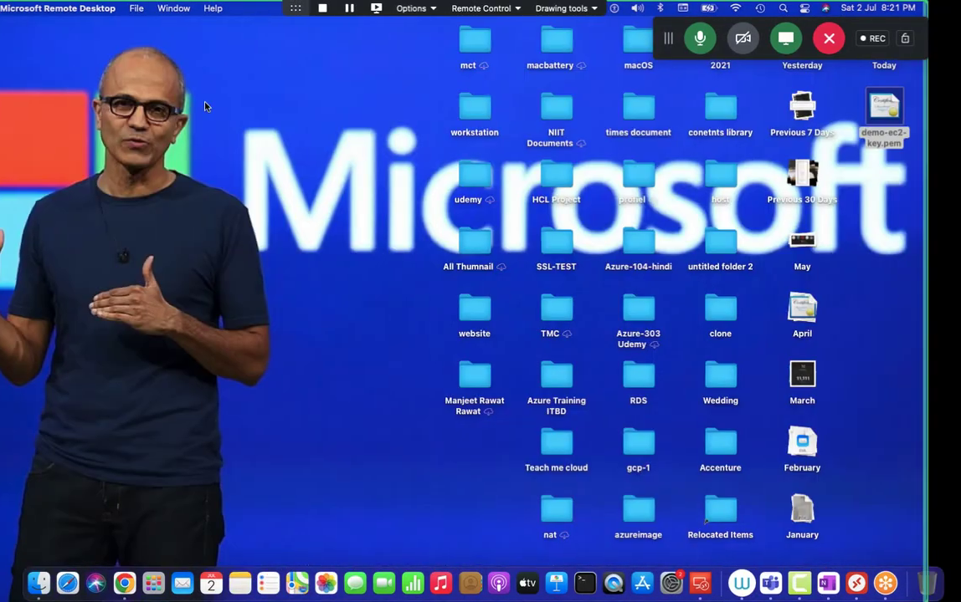
pyautogui.hotkey('ctrl', 'Right')
pyautogui.scroll(10, 373, 270)
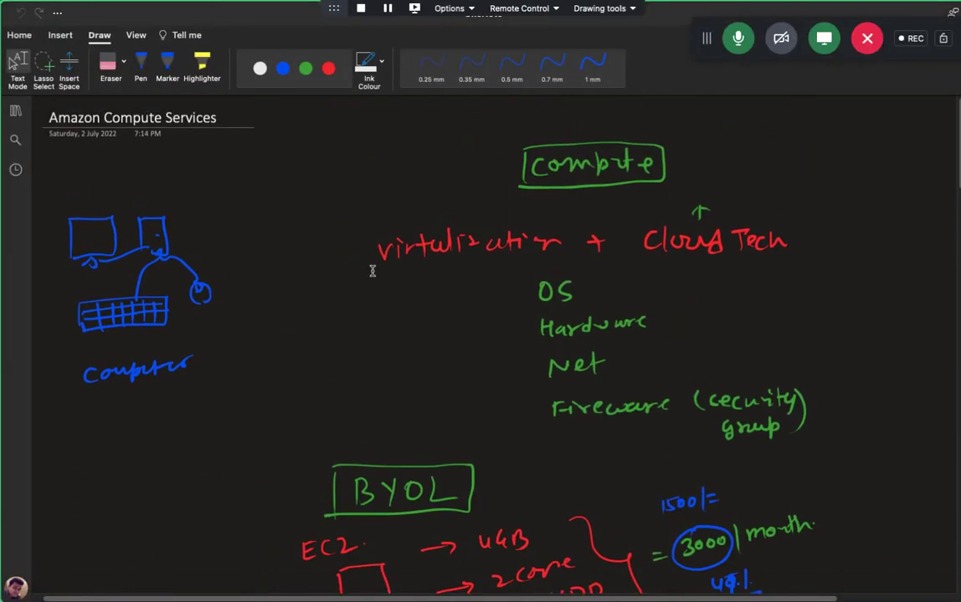
pyautogui.scroll(-5, 372, 270)
pyautogui.scroll(-4, 372, 266)
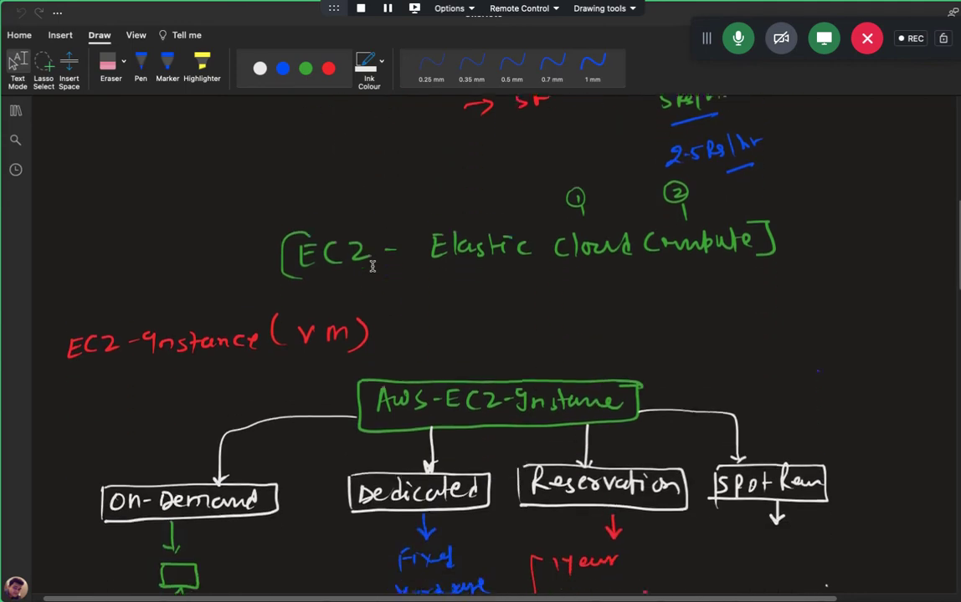
pyautogui.scroll(-3, 372, 266)
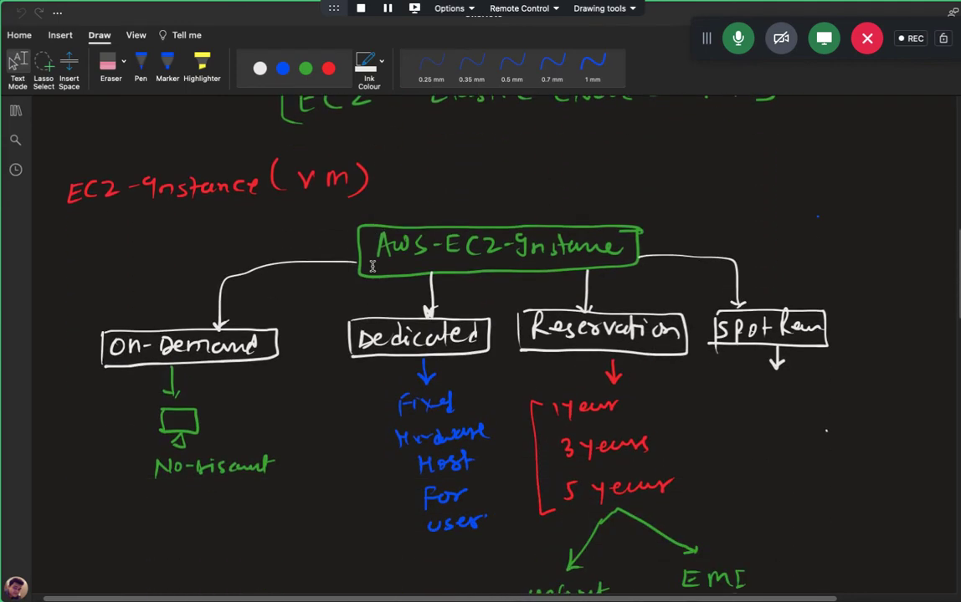
pyautogui.scroll(-3, 372, 266)
pyautogui.scroll(-6, 373, 247)
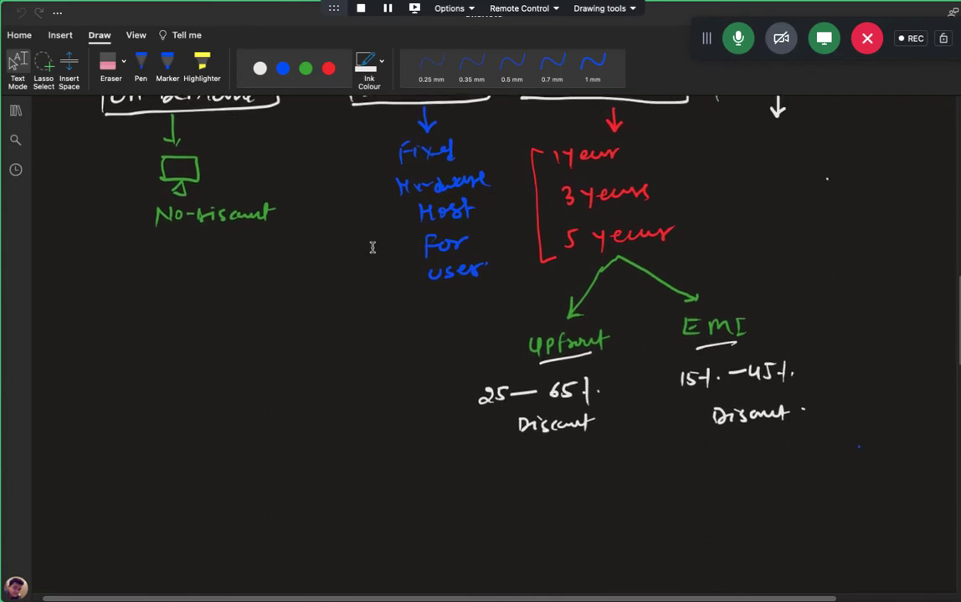
pyautogui.scroll(-20, 497, 234)
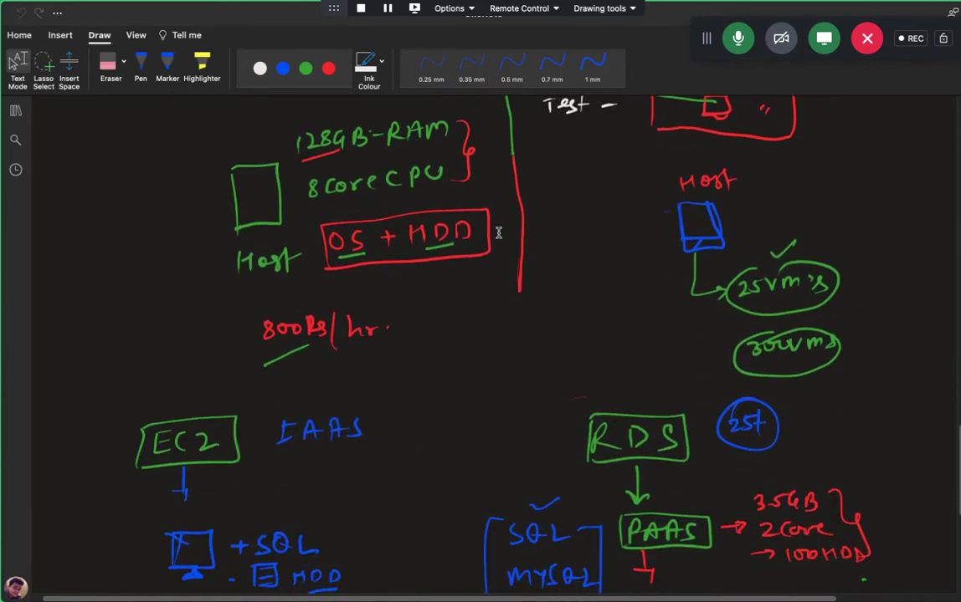
pyautogui.scroll(4, 498, 233)
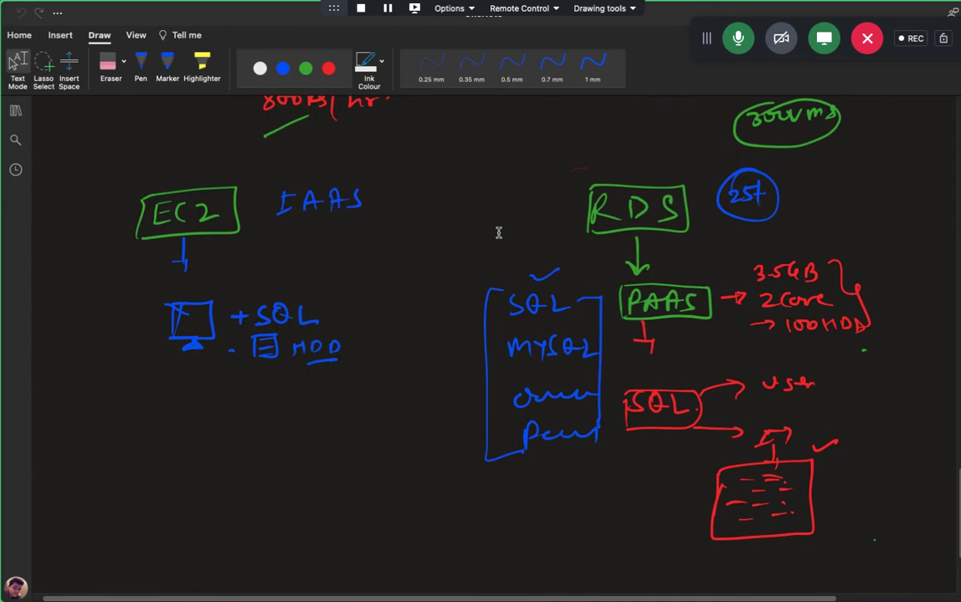
pyautogui.scroll(7, 498, 233)
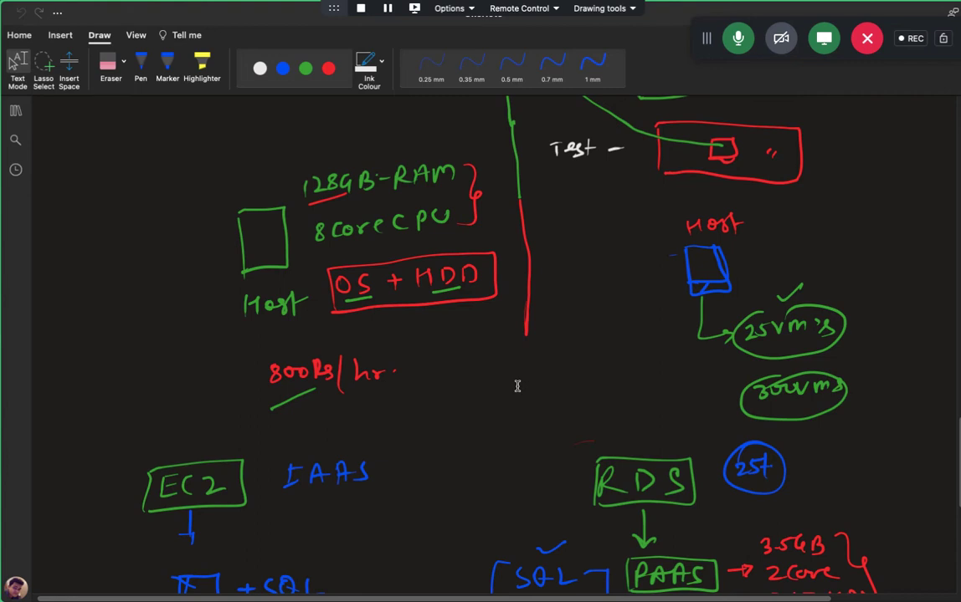
# Switch to the AWS console and open the Mumbai EC2 Instances list, which shows no running instances.
pyautogui.hotkey('ctrl', 'Right')
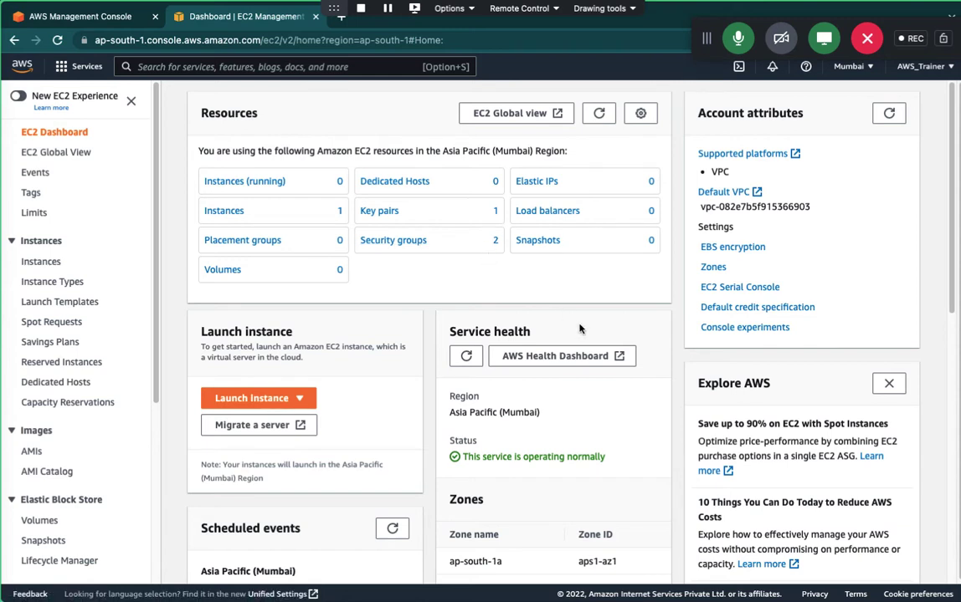
pyautogui.click(224, 214)
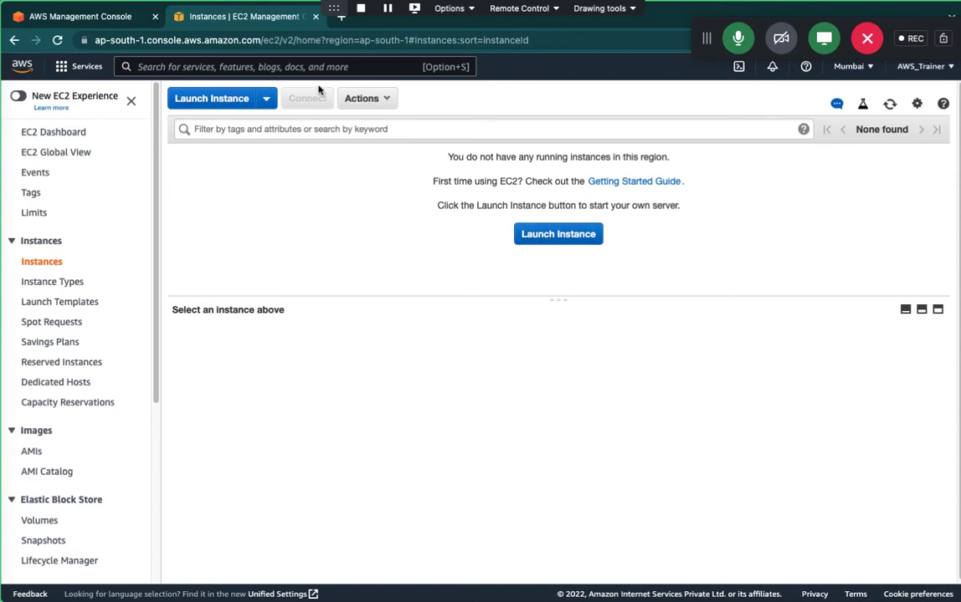
pyautogui.moveTo(332, 8); pyautogui.dragTo(733, 13)
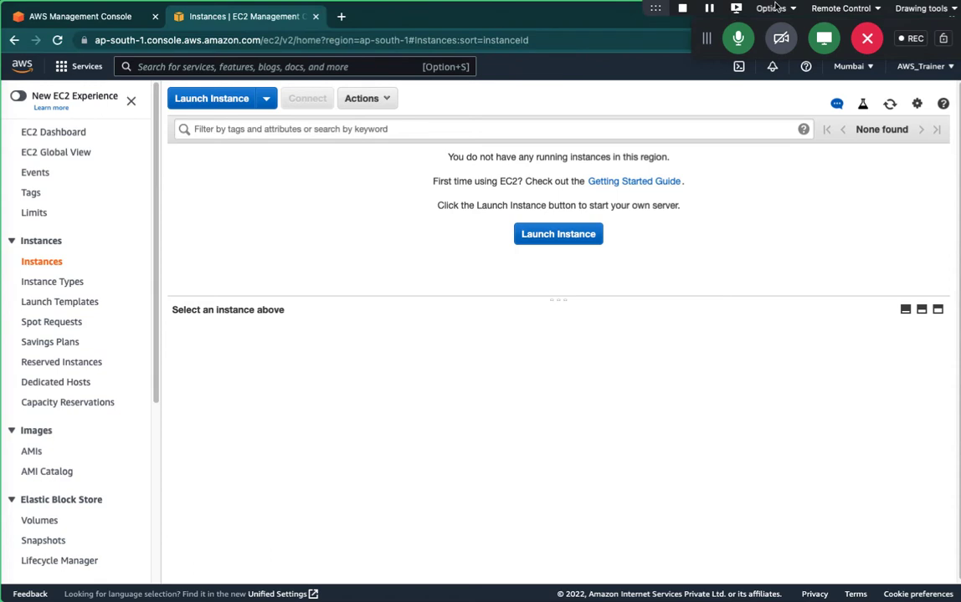
# Start the Launch Instance wizard and dismiss the end-of-life banner.
pyautogui.click(556, 246)
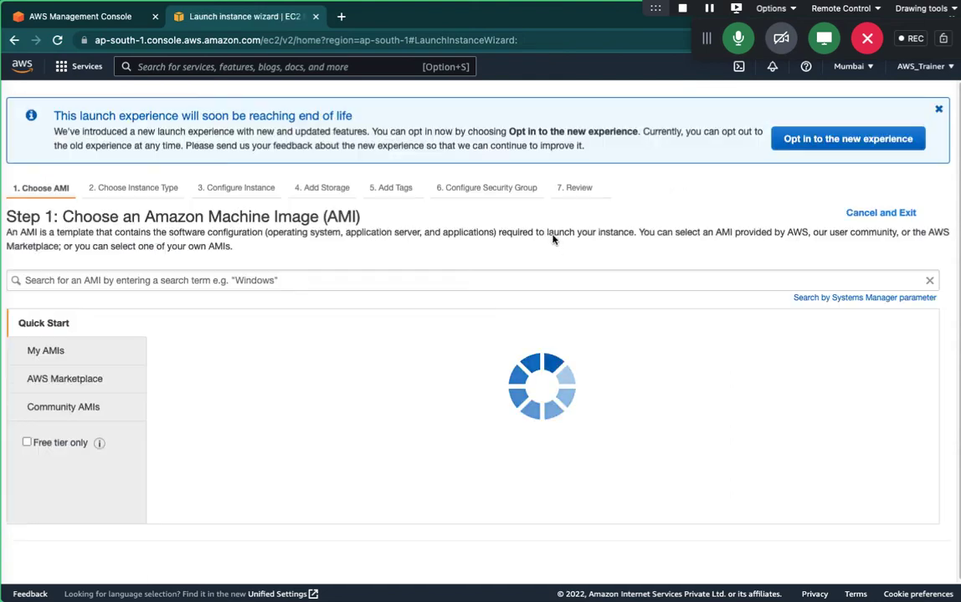
pyautogui.click(938, 109)
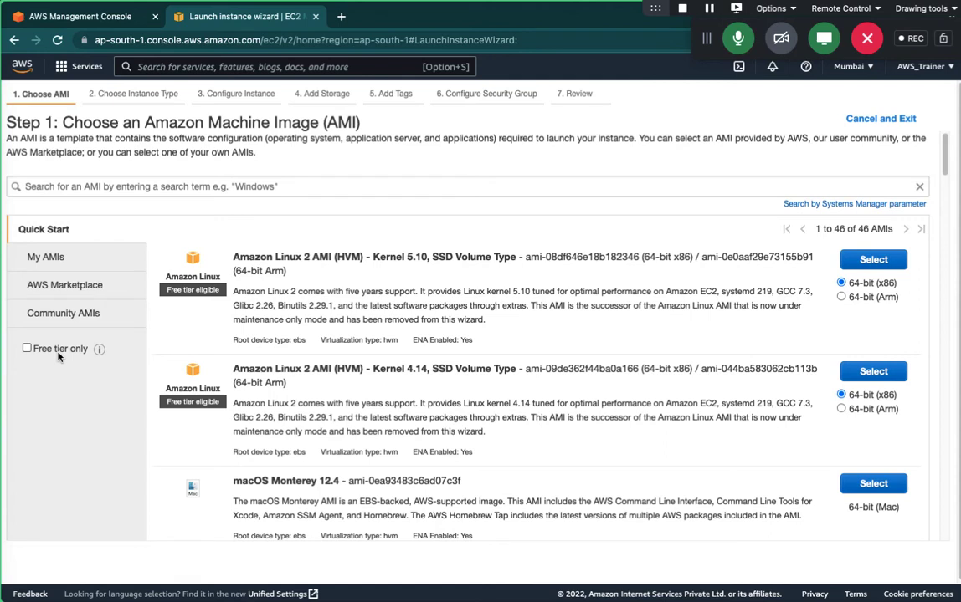
# View the My AMIs tab, which lists no owned AMIs, then return to the OneNote notes.
pyautogui.click(58, 259)
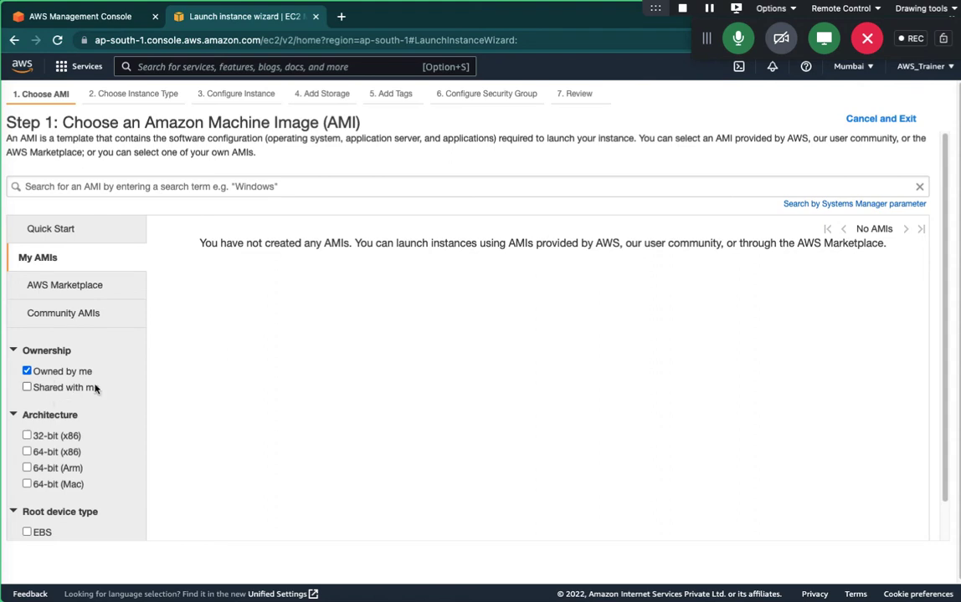
pyautogui.scroll(-1, 95, 387)
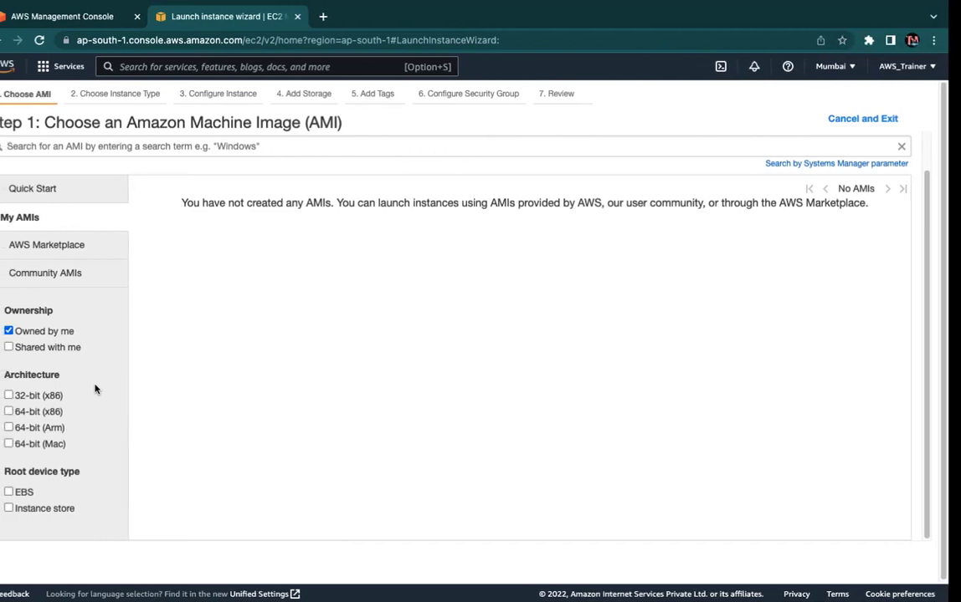
pyautogui.hotkey('ctrl', 'Left')
pyautogui.scroll(-5, 284, 421)
pyautogui.scroll(1, 284, 420)
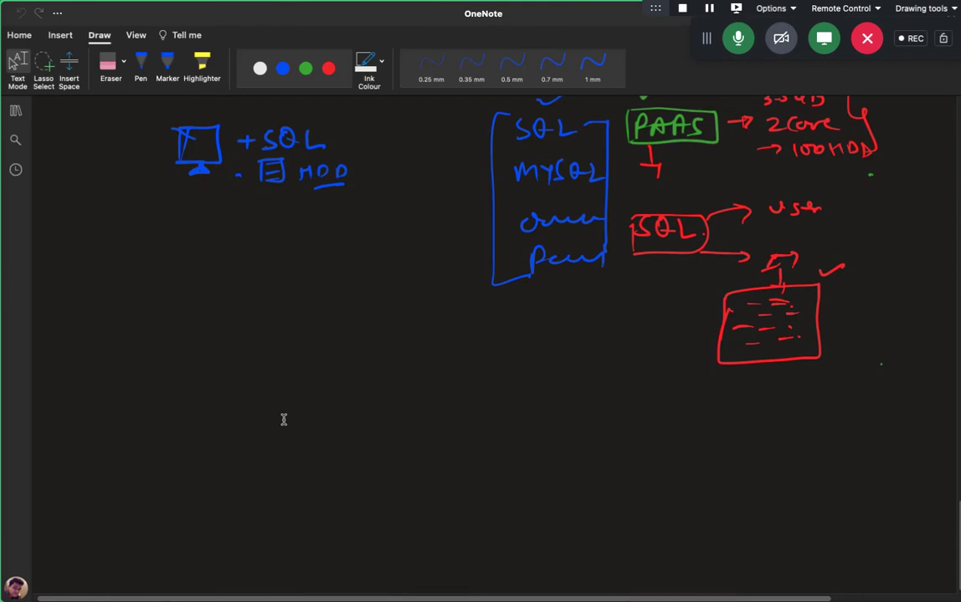
# Add a page titled 'How to configure EC2 Instance' and hide the notebook pane.
pyautogui.click(140, 65)
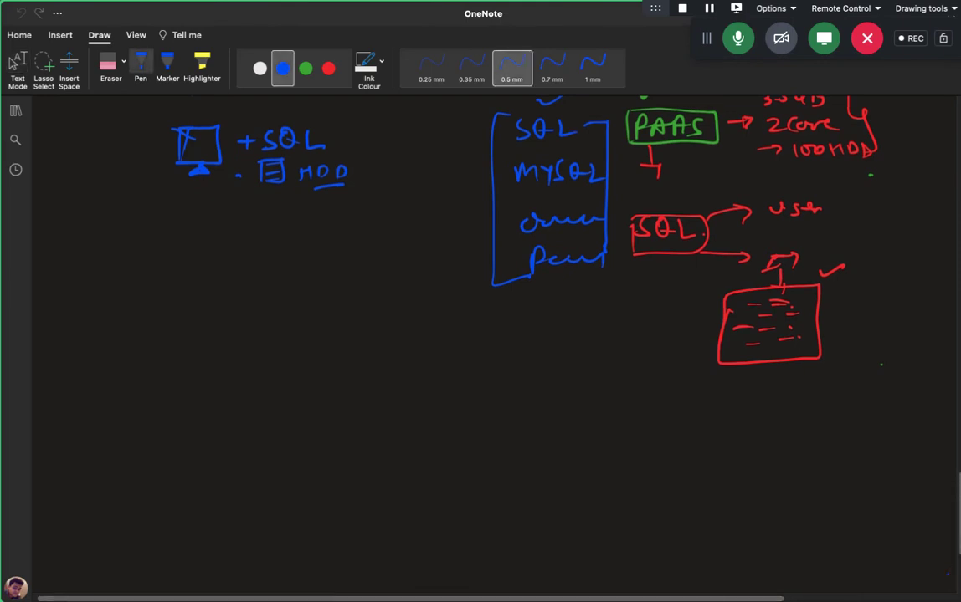
pyautogui.scroll(-3, 908, 573)
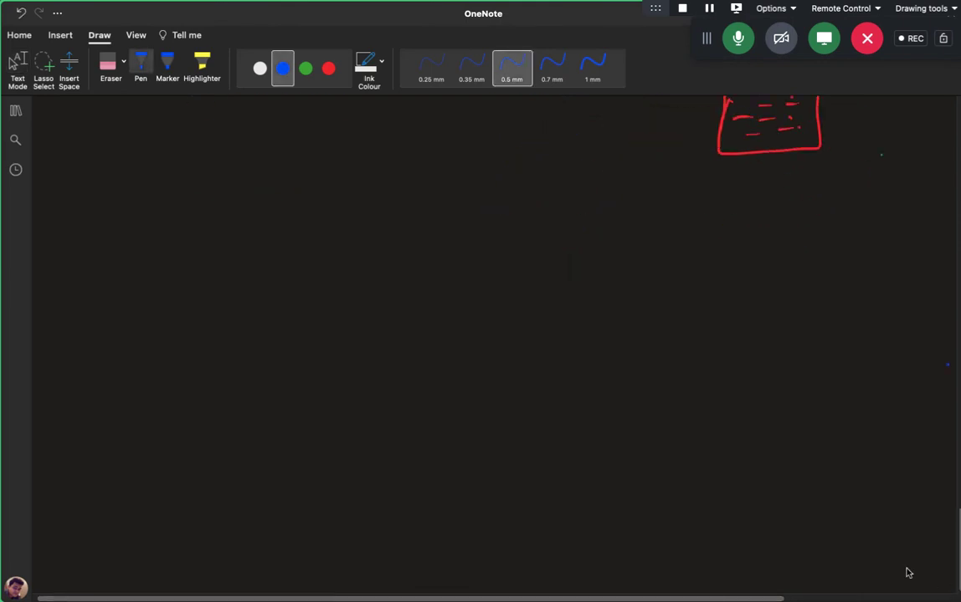
pyautogui.click(15, 111)
pyautogui.click(287, 588)
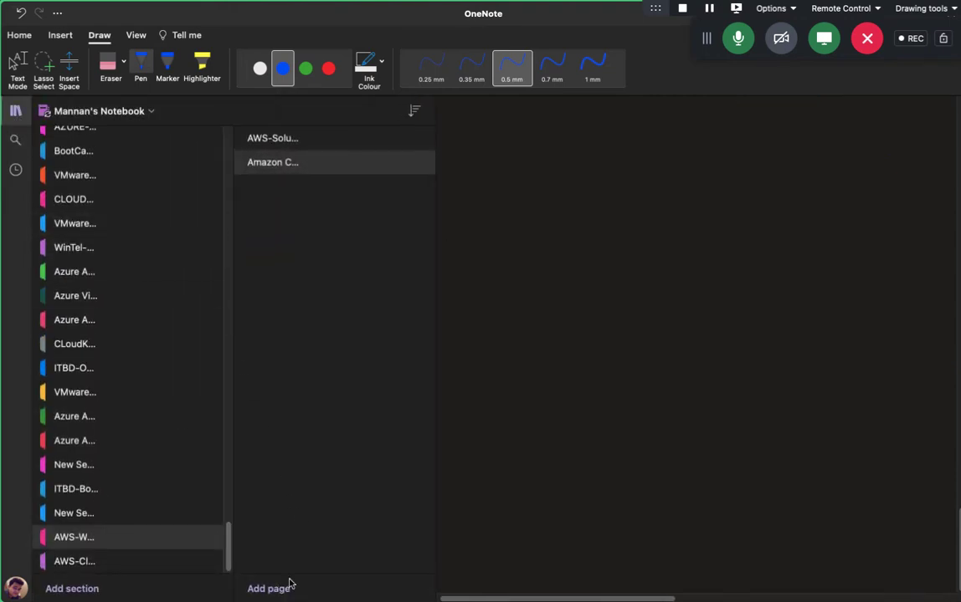
pyautogui.write('Ho')
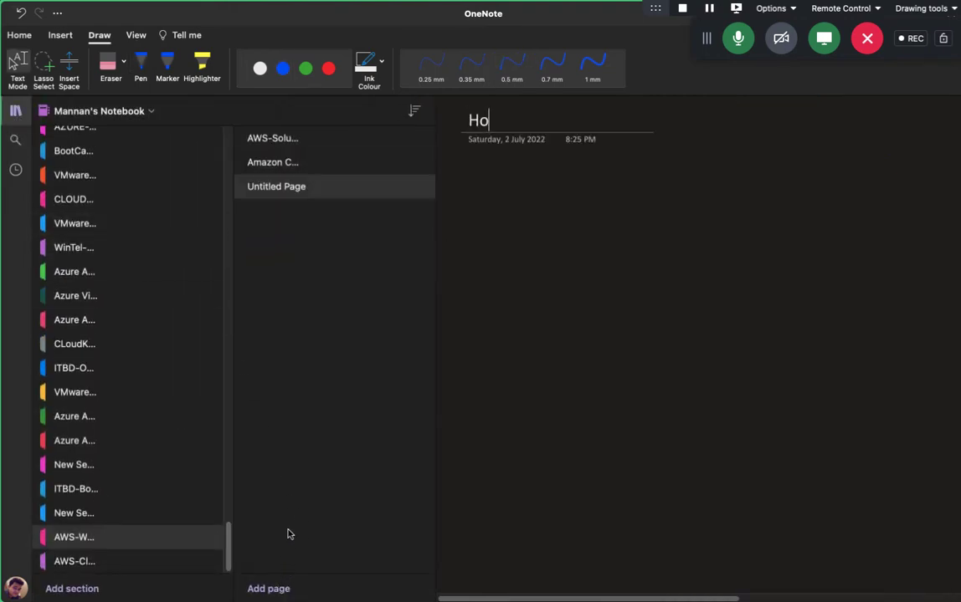
pyautogui.write('w to con')
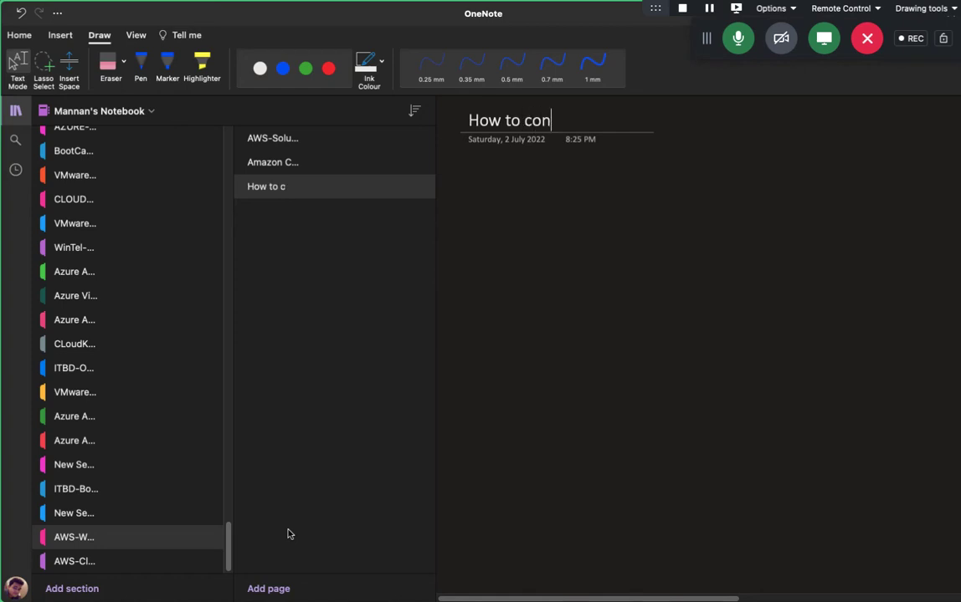
pyautogui.write('figure E')
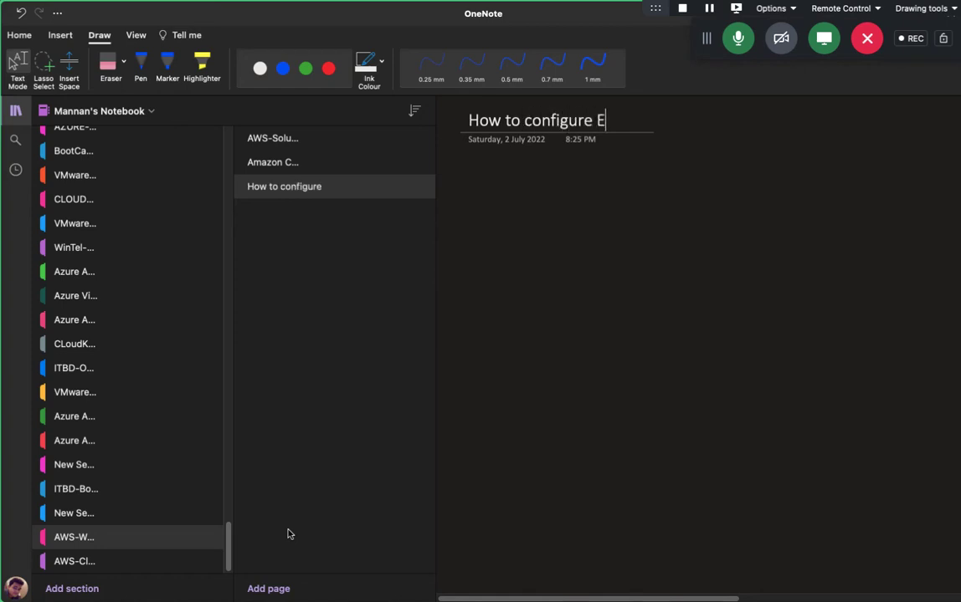
pyautogui.write('C2 Instance')
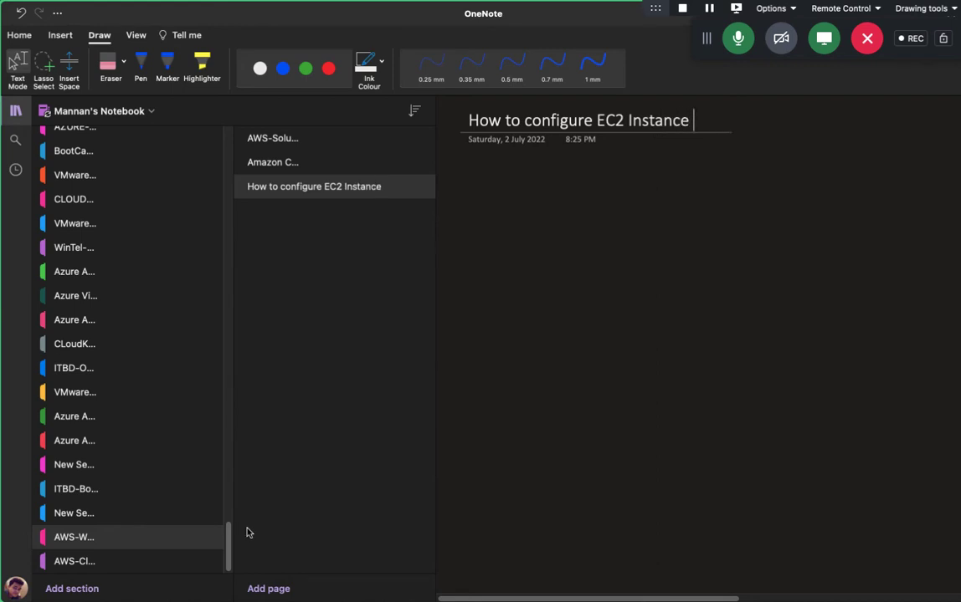
pyautogui.click(15, 110)
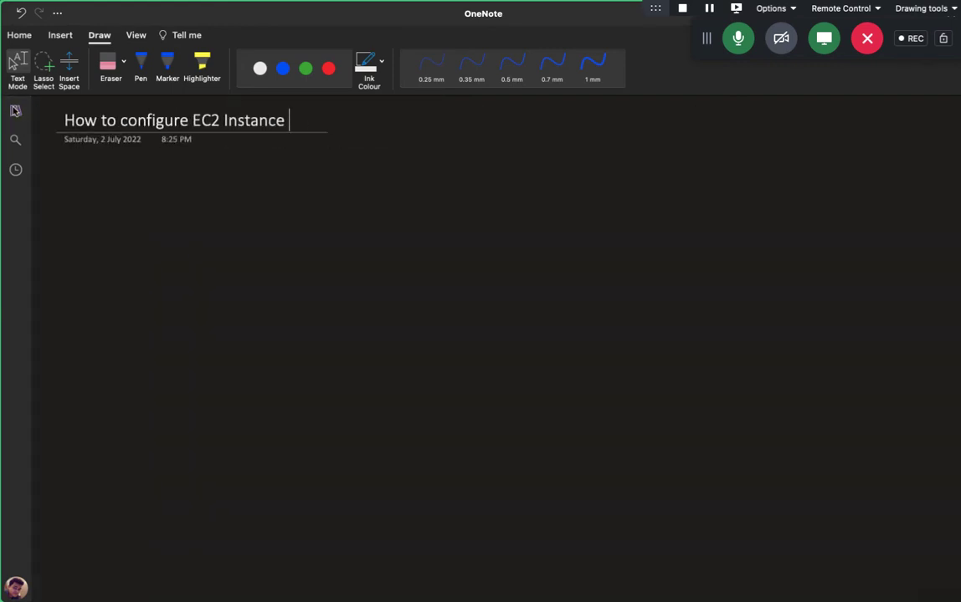
# Handwrite 'My - AMI' in green ink and draw a box around it.
pyautogui.click(283, 68)
pyautogui.click(306, 68)
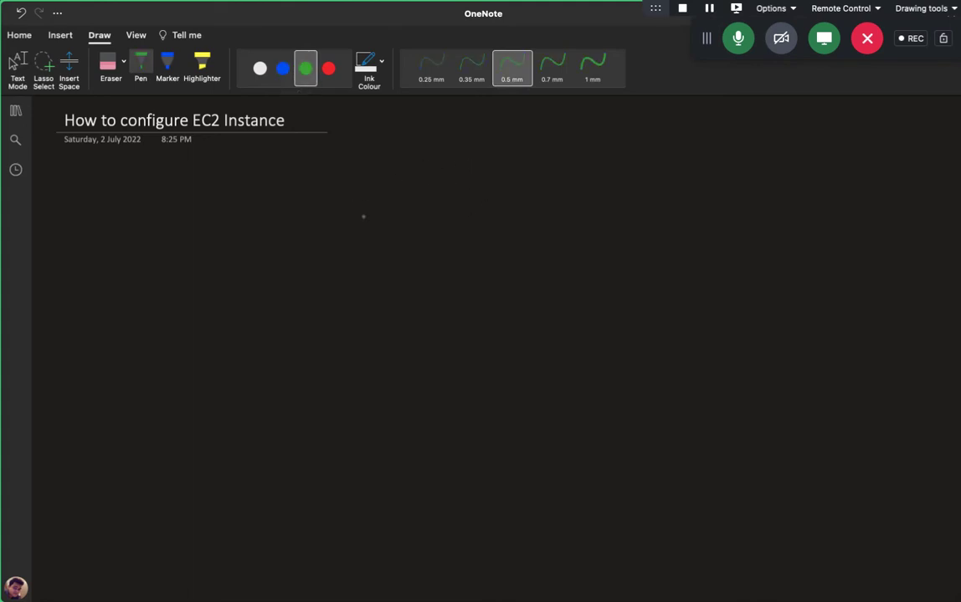
pyautogui.moveTo(432, 187); pyautogui.dragTo(432, 193)
pyautogui.moveTo(435, 166); pyautogui.dragTo(455, 192)
pyautogui.moveTo(461, 174)
pyautogui.mouseDown()
pyautogui.moveTo(473, 177)
pyautogui.moveTo(472, 197)
pyautogui.mouseUp()
pyautogui.moveTo(492, 183)
pyautogui.mouseDown()
pyautogui.moveTo(533, 194)
pyautogui.moveTo(537, 184)
pyautogui.mouseUp()
pyautogui.moveTo(546, 194)
pyautogui.mouseDown()
pyautogui.moveTo(558, 186)
pyautogui.moveTo(569, 193)
pyautogui.mouseUp()
pyautogui.moveTo(590, 173); pyautogui.dragTo(591, 193)
pyautogui.moveTo(584, 196); pyautogui.dragTo(599, 195)
pyautogui.moveTo(586, 173); pyautogui.dragTo(601, 173)
pyautogui.moveTo(413, 211)
pyautogui.mouseDown()
pyautogui.moveTo(414, 156)
pyautogui.moveTo(601, 155)
pyautogui.moveTo(619, 208)
pyautogui.moveTo(413, 212)
pyautogui.moveTo(303, 199)
pyautogui.moveTo(270, 289)
pyautogui.mouseUp()
# In white ink, draw two arrows down from the box and write 'My owned' under the left one.
pyautogui.click(260, 67)
pyautogui.moveTo(261, 270); pyautogui.dragTo(282, 280)
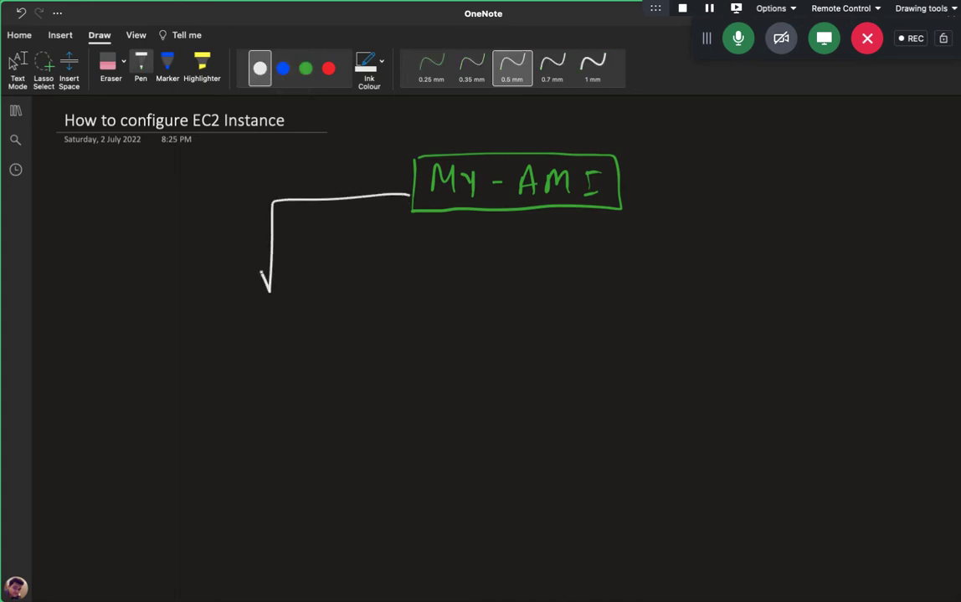
pyautogui.moveTo(631, 188)
pyautogui.mouseDown()
pyautogui.moveTo(737, 270)
pyautogui.moveTo(751, 264)
pyautogui.mouseUp()
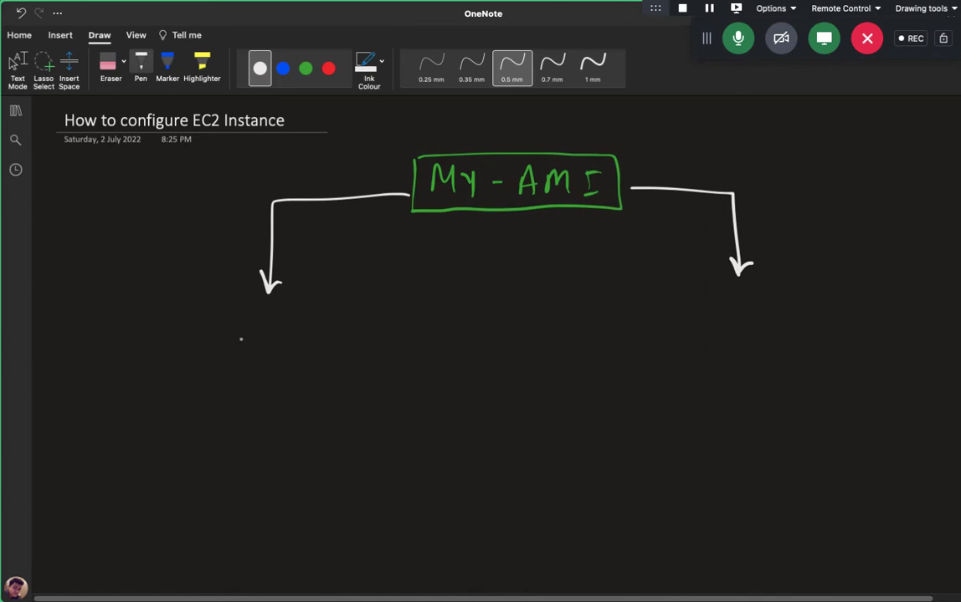
pyautogui.moveTo(227, 337)
pyautogui.mouseDown()
pyautogui.moveTo(231, 317)
pyautogui.moveTo(249, 337)
pyautogui.mouseUp()
pyautogui.moveTo(255, 319)
pyautogui.mouseDown()
pyautogui.moveTo(264, 340)
pyautogui.moveTo(301, 321)
pyautogui.moveTo(367, 333)
pyautogui.moveTo(401, 323)
pyautogui.mouseUp()
pyautogui.click(409, 334)
pyautogui.moveTo(410, 315); pyautogui.dragTo(409, 336)
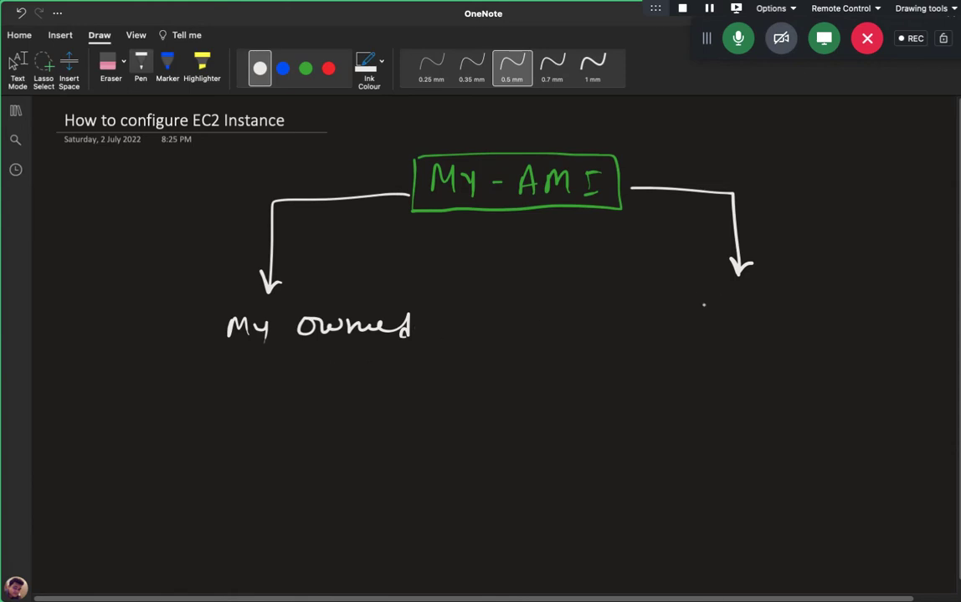
# Write 'share with me' under the right arrow and box both labels.
pyautogui.moveTo(695, 303)
pyautogui.mouseDown()
pyautogui.moveTo(682, 320)
pyautogui.moveTo(802, 310)
pyautogui.mouseUp()
pyautogui.moveTo(733, 308); pyautogui.dragTo(736, 319)
pyautogui.moveTo(739, 308); pyautogui.dragTo(738, 323)
pyautogui.moveTo(812, 307); pyautogui.dragTo(822, 319)
pyautogui.moveTo(816, 310); pyautogui.dragTo(909, 318)
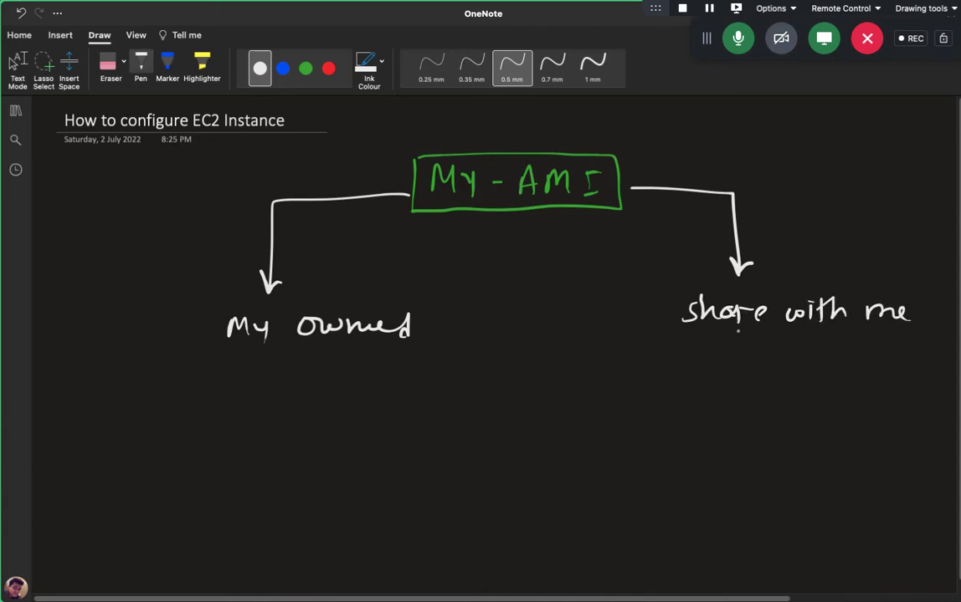
pyautogui.moveTo(670, 296)
pyautogui.mouseDown()
pyautogui.moveTo(669, 333)
pyautogui.moveTo(760, 294)
pyautogui.moveTo(908, 295)
pyautogui.moveTo(882, 337)
pyautogui.moveTo(676, 340)
pyautogui.mouseUp()
pyautogui.moveTo(218, 310)
pyautogui.mouseDown()
pyautogui.moveTo(219, 351)
pyautogui.moveTo(422, 303)
pyautogui.moveTo(327, 349)
pyautogui.moveTo(219, 353)
pyautogui.mouseUp()
# Stop inking and move between desktop spaces, ending on the Mac desktop.
pyautogui.click(305, 69)
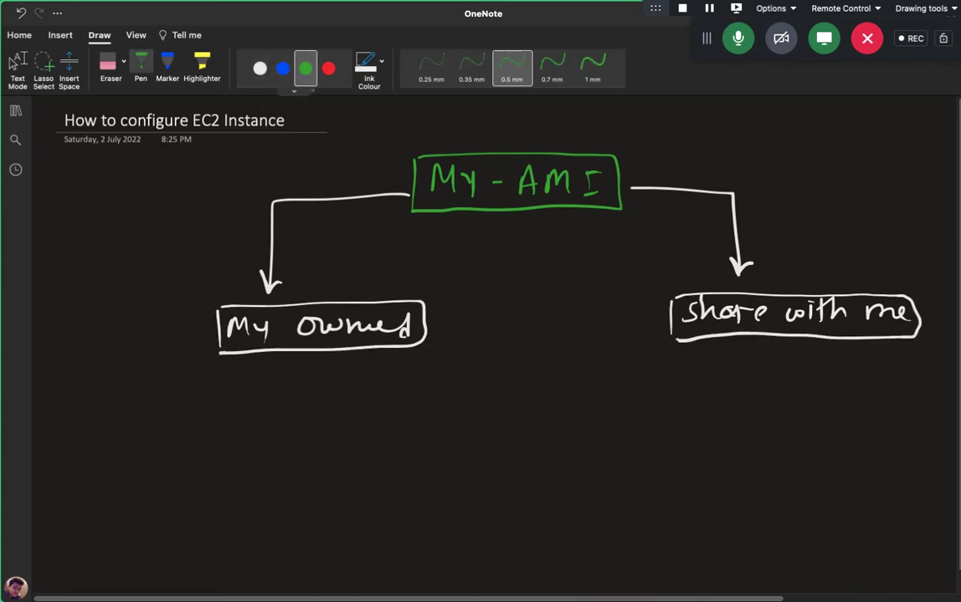
pyautogui.press('Escape')
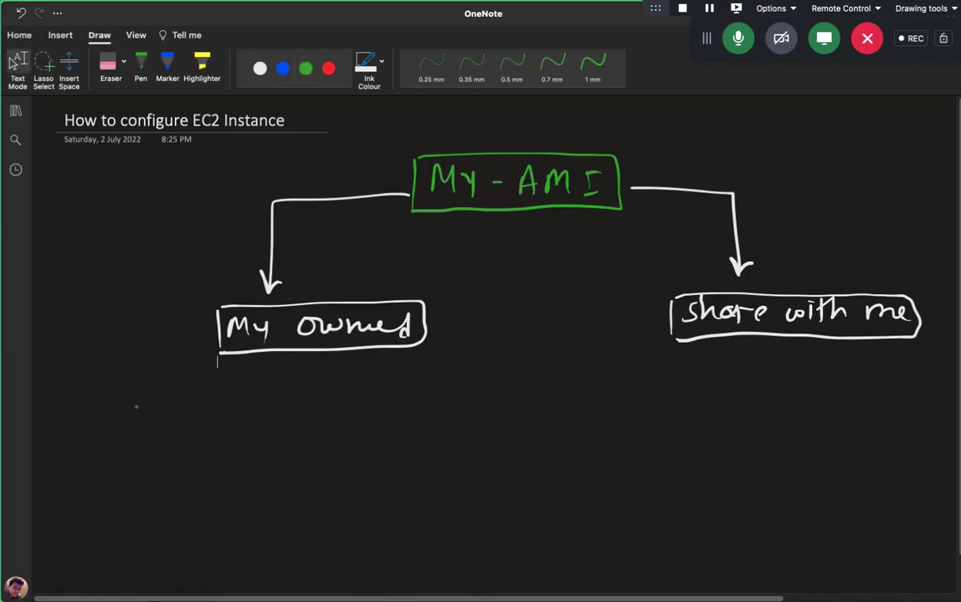
pyautogui.hotkey('ctrl', 'Right')
pyautogui.hotkey('ctrl', 'Left')
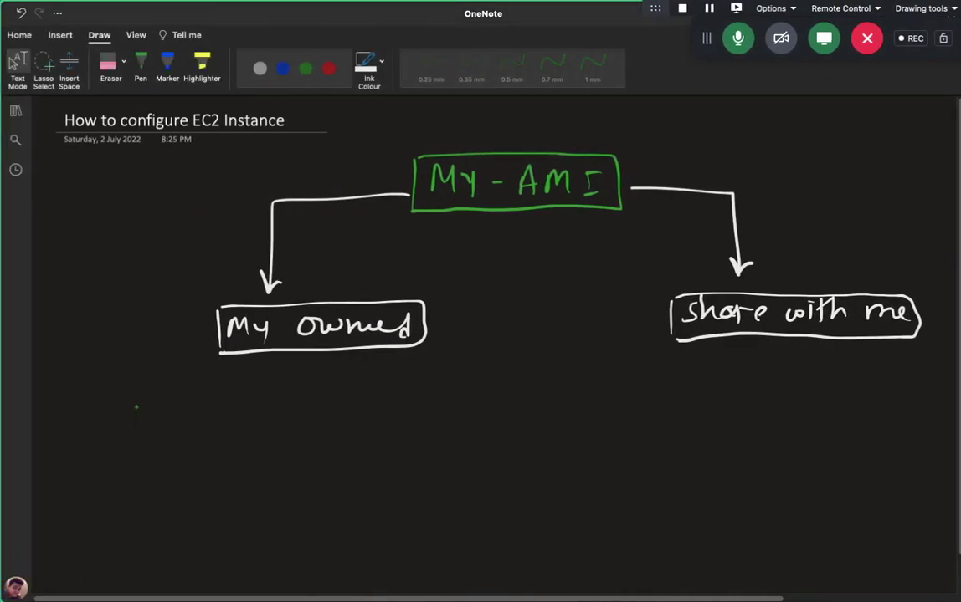
pyautogui.hotkey('ctrl', 'Left')
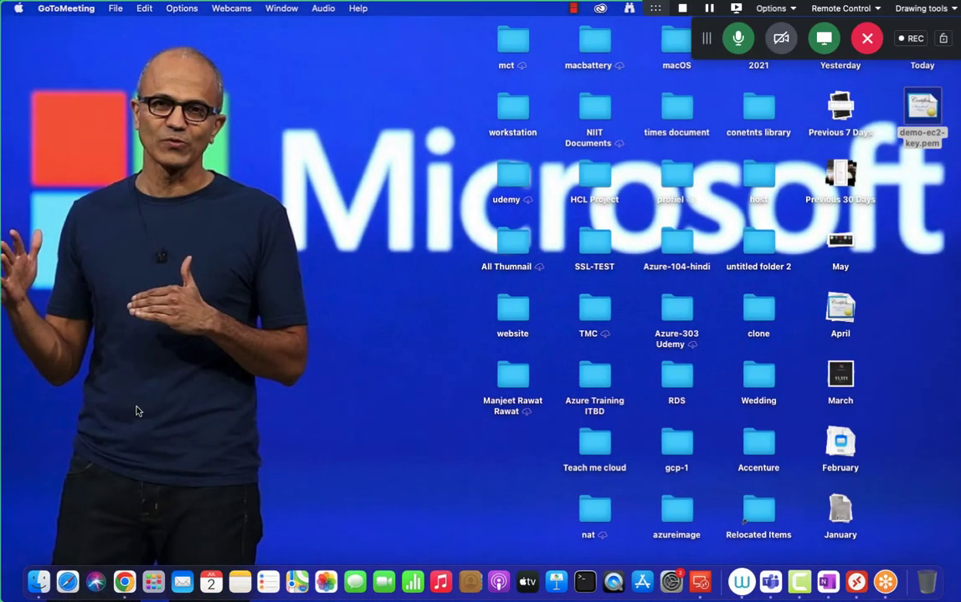
# Go from the desktop back to the full-screen OneNote page with the AMI diagram.
pyautogui.hotkey('ctrl', 'Right')
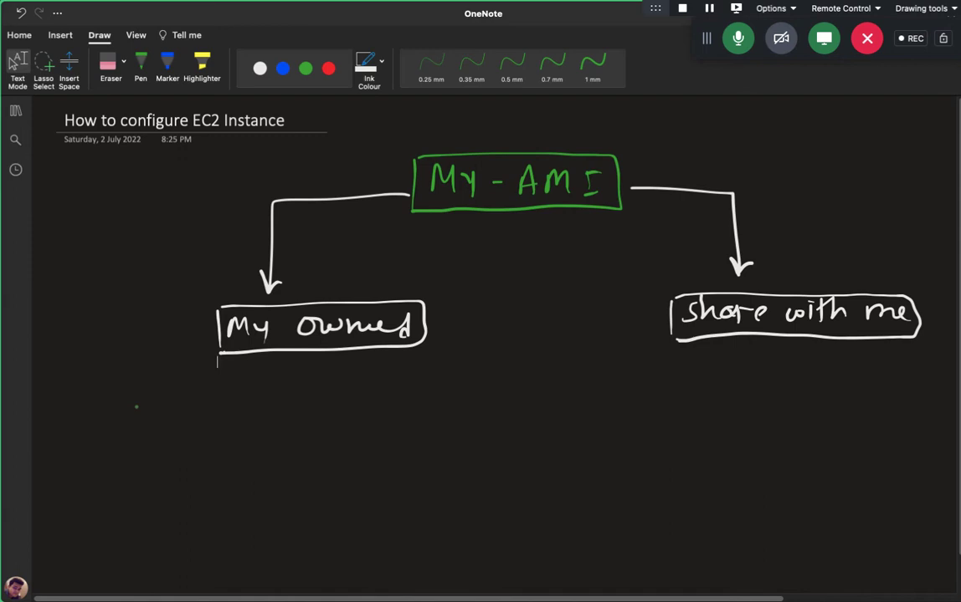
# In red ink, sketch a monitor at lower left with dashes leading up to 'My owned'.
pyautogui.click(141, 67)
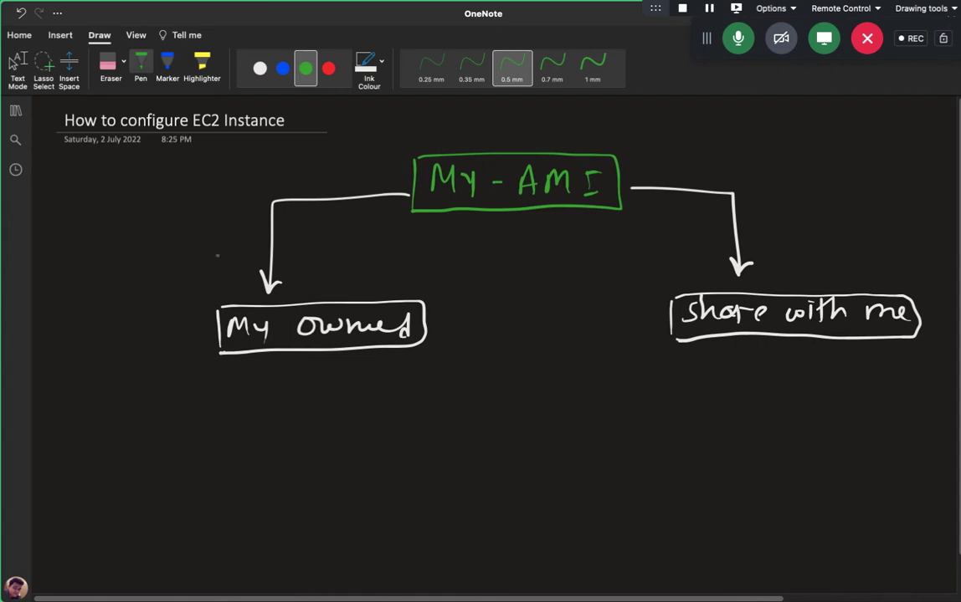
pyautogui.click(328, 68)
pyautogui.moveTo(72, 496)
pyautogui.mouseDown()
pyautogui.moveTo(107, 488)
pyautogui.moveTo(74, 514)
pyautogui.moveTo(97, 521)
pyautogui.mouseUp()
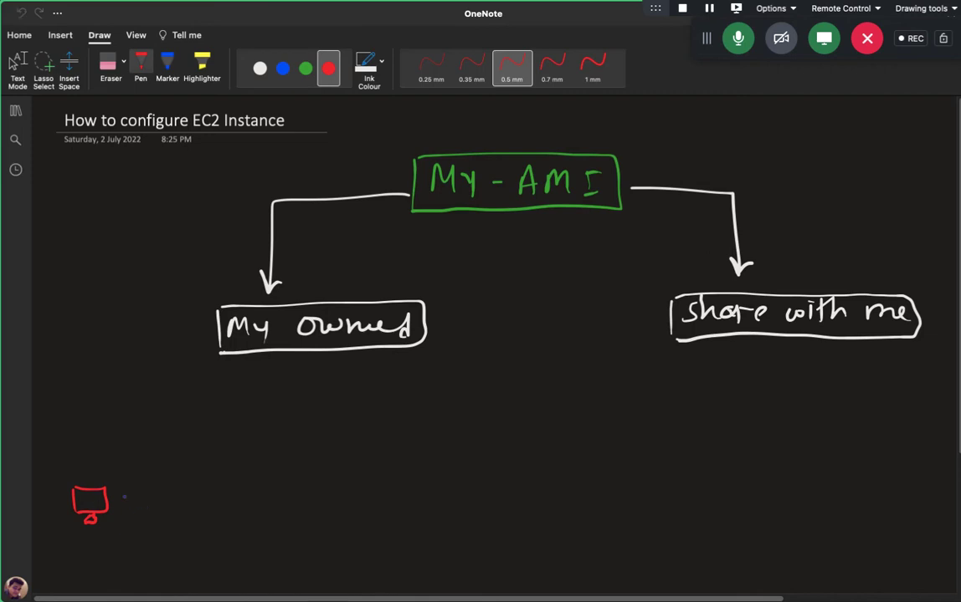
pyautogui.moveTo(115, 494)
pyautogui.mouseDown()
pyautogui.moveTo(133, 525)
pyautogui.moveTo(306, 488)
pyautogui.moveTo(295, 362)
pyautogui.moveTo(313, 377)
pyautogui.mouseUp()
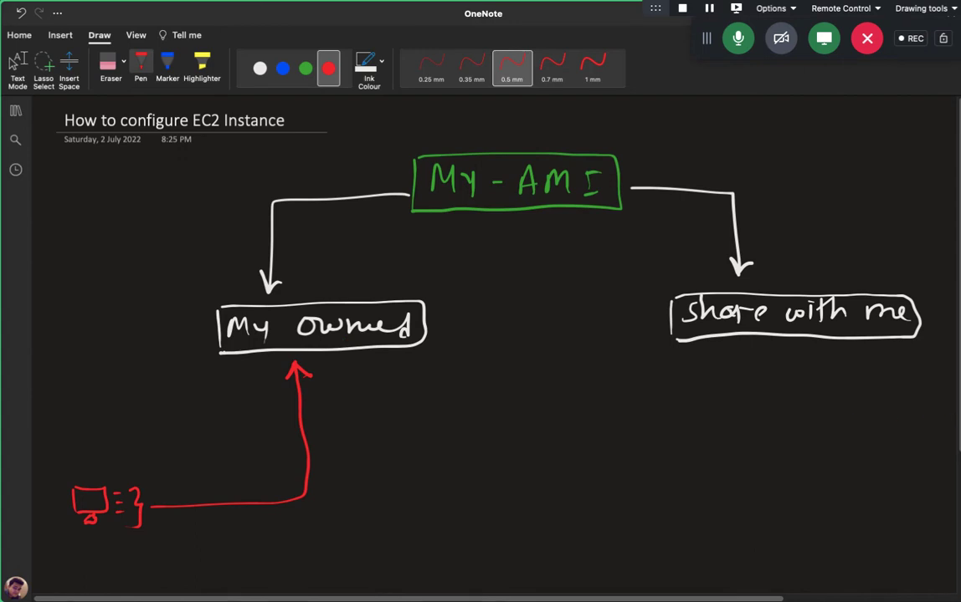
pyautogui.scroll(-1, 773, 408)
pyautogui.press('Escape')
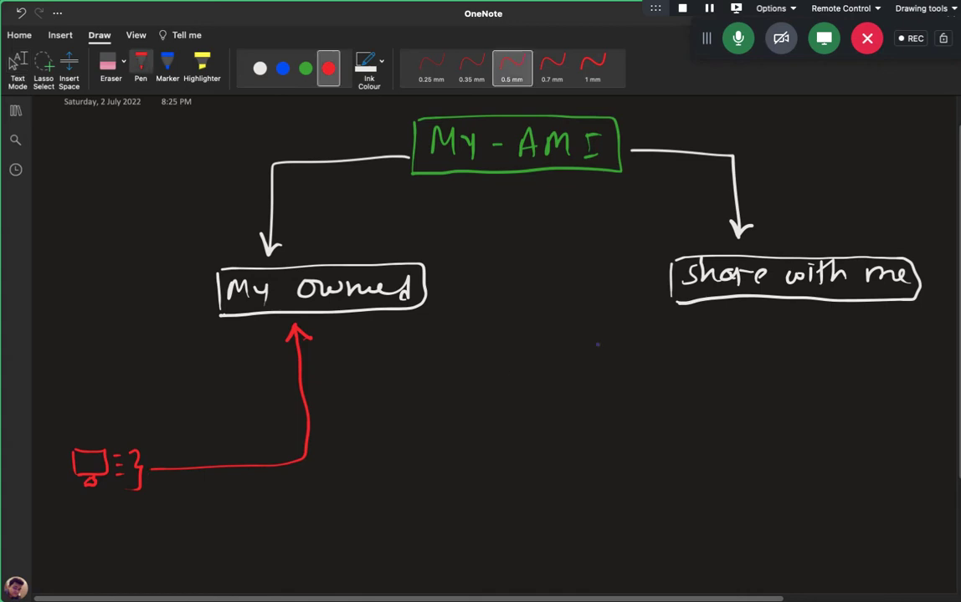
# Draw a red arrow from 'share with me' to an image box and write 'Access OS image'.
pyautogui.moveTo(796, 299)
pyautogui.mouseDown()
pyautogui.moveTo(803, 331)
pyautogui.moveTo(790, 377)
pyautogui.moveTo(800, 406)
pyautogui.moveTo(843, 402)
pyautogui.moveTo(847, 420)
pyautogui.mouseUp()
pyautogui.moveTo(855, 399); pyautogui.dragTo(874, 401)
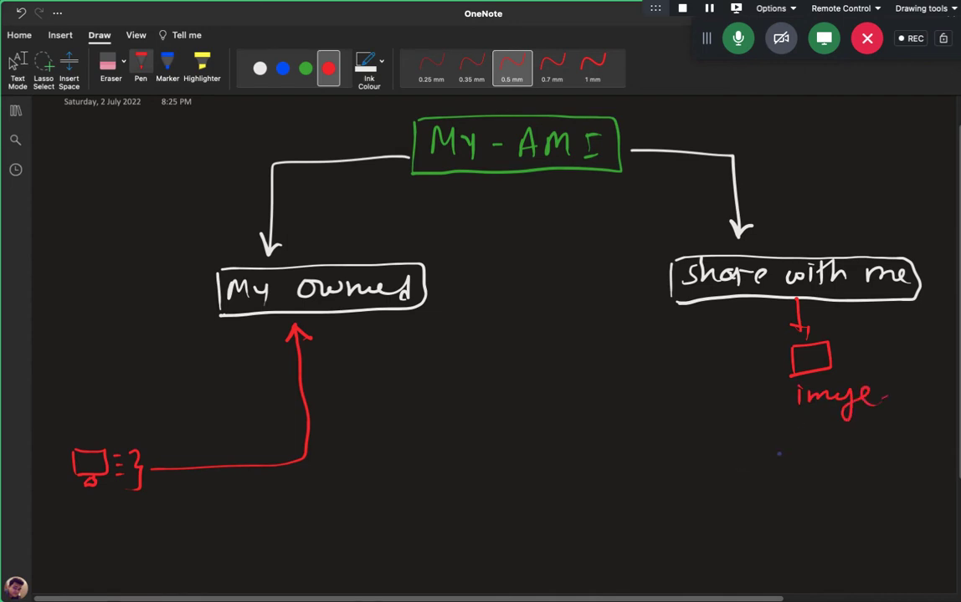
pyautogui.moveTo(725, 457)
pyautogui.mouseDown()
pyautogui.moveTo(733, 436)
pyautogui.moveTo(744, 457)
pyautogui.mouseUp()
pyautogui.moveTo(759, 443)
pyautogui.mouseDown()
pyautogui.moveTo(754, 457)
pyautogui.moveTo(800, 449)
pyautogui.moveTo(792, 457)
pyautogui.mouseUp()
pyautogui.moveTo(834, 445)
pyautogui.mouseDown()
pyautogui.moveTo(828, 452)
pyautogui.moveTo(835, 444)
pyautogui.mouseUp()
pyautogui.moveTo(857, 441)
pyautogui.mouseDown()
pyautogui.moveTo(848, 456)
pyautogui.moveTo(886, 459)
pyautogui.mouseUp()
pyautogui.click(885, 440)
pyautogui.moveTo(894, 455)
pyautogui.mouseDown()
pyautogui.moveTo(912, 456)
pyautogui.moveTo(928, 477)
pyautogui.moveTo(951, 450)
pyautogui.mouseUp()
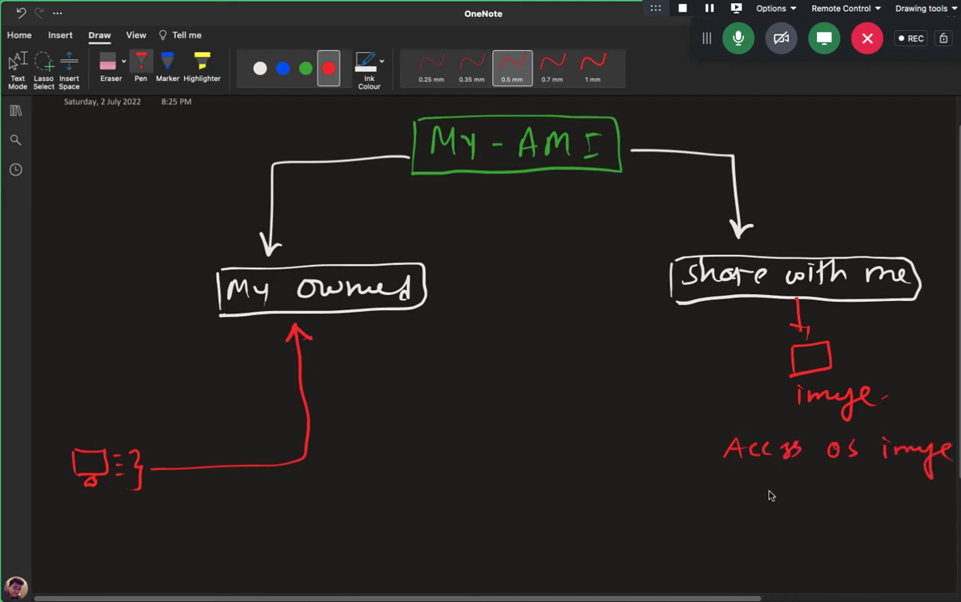
# Continue the red note with 'from other AWS-AC Portal'.
pyautogui.moveTo(756, 479)
pyautogui.mouseDown()
pyautogui.moveTo(751, 497)
pyautogui.moveTo(766, 487)
pyautogui.mouseUp()
pyautogui.moveTo(772, 487); pyautogui.dragTo(788, 488)
pyautogui.moveTo(794, 488); pyautogui.dragTo(850, 490)
pyautogui.moveTo(857, 498)
pyautogui.mouseDown()
pyautogui.moveTo(869, 501)
pyautogui.moveTo(876, 486)
pyautogui.mouseUp()
pyautogui.moveTo(881, 473)
pyautogui.mouseDown()
pyautogui.moveTo(883, 501)
pyautogui.moveTo(894, 499)
pyautogui.mouseUp()
pyautogui.moveTo(897, 493); pyautogui.dragTo(921, 500)
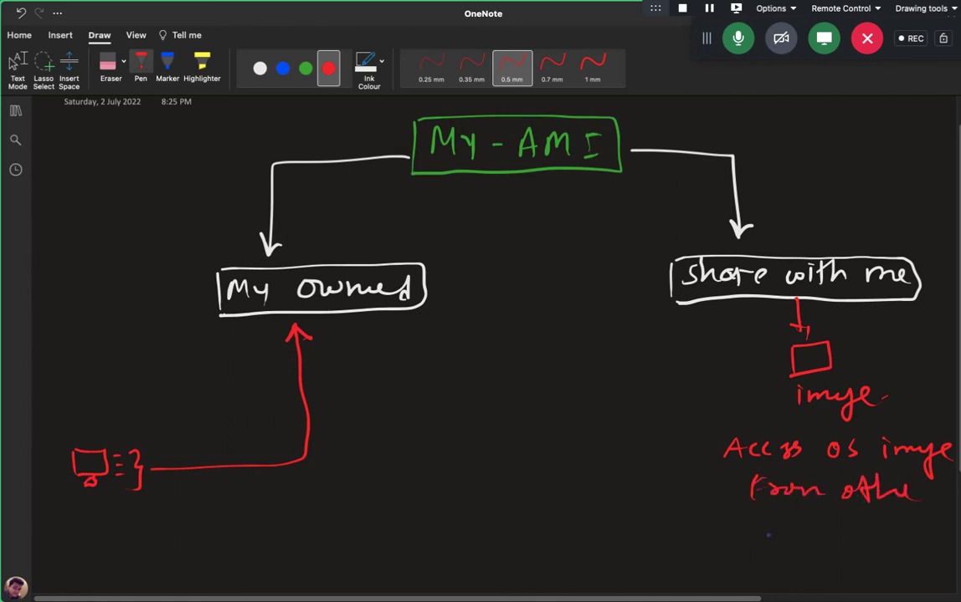
pyautogui.moveTo(758, 536)
pyautogui.mouseDown()
pyautogui.moveTo(772, 520)
pyautogui.moveTo(825, 527)
pyautogui.mouseUp()
pyautogui.moveTo(850, 533)
pyautogui.mouseDown()
pyautogui.moveTo(864, 519)
pyautogui.moveTo(911, 542)
pyautogui.mouseUp()
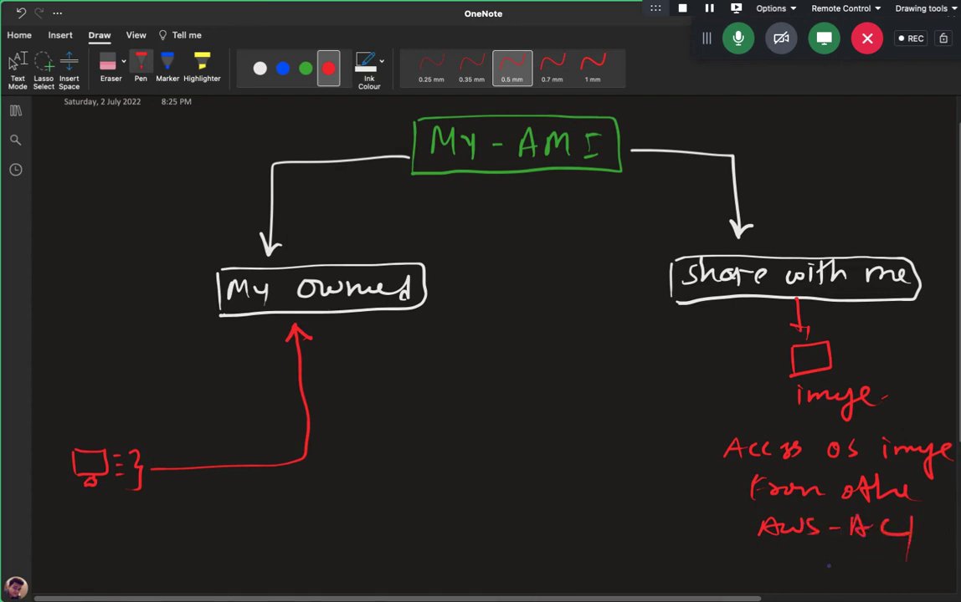
pyautogui.moveTo(829, 583)
pyautogui.mouseDown()
pyautogui.moveTo(832, 572)
pyautogui.moveTo(873, 581)
pyautogui.moveTo(877, 569)
pyautogui.moveTo(902, 583)
pyautogui.mouseUp()
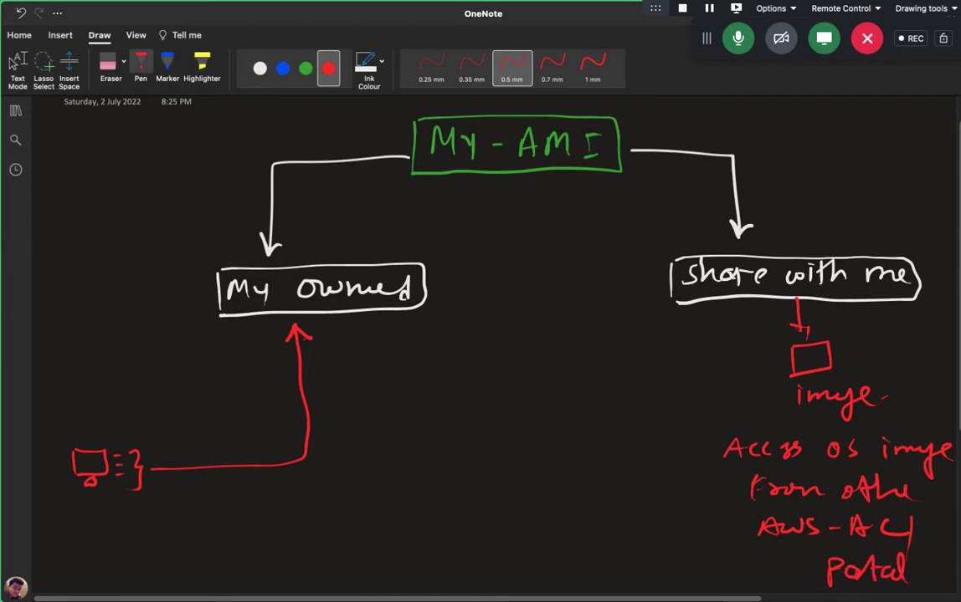
pyautogui.scroll(-5, 800, 482)
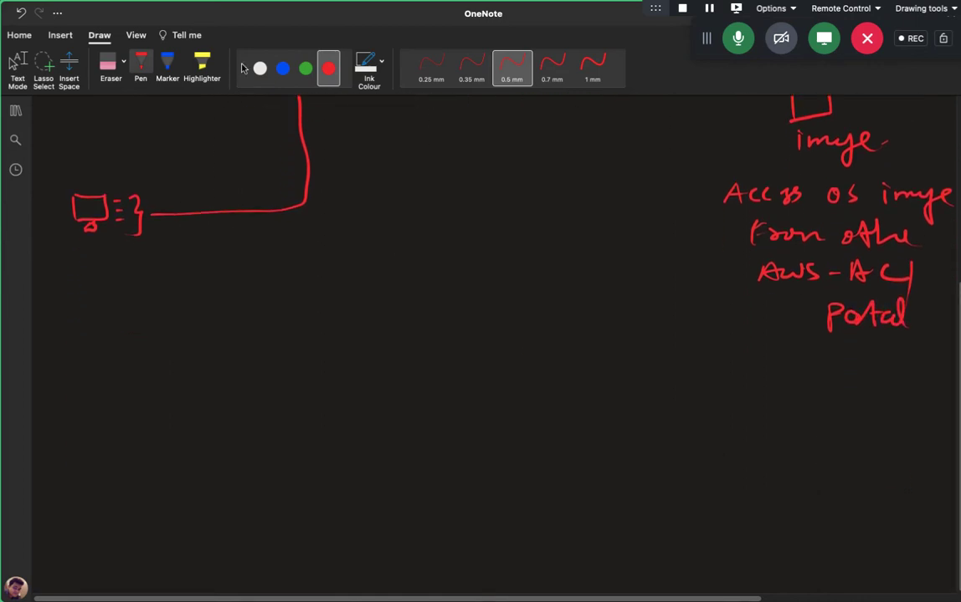
# Draw two green account boxes and write an example e-mail address above each.
pyautogui.click(305, 68)
pyautogui.moveTo(114, 434)
pyautogui.mouseDown()
pyautogui.moveTo(117, 540)
pyautogui.moveTo(280, 427)
pyautogui.moveTo(209, 542)
pyautogui.moveTo(105, 548)
pyautogui.mouseUp()
pyautogui.moveTo(716, 434)
pyautogui.mouseDown()
pyautogui.moveTo(712, 533)
pyautogui.moveTo(873, 525)
pyautogui.moveTo(709, 536)
pyautogui.mouseUp()
pyautogui.moveTo(115, 406)
pyautogui.mouseDown()
pyautogui.moveTo(139, 394)
pyautogui.moveTo(297, 406)
pyautogui.mouseUp()
pyautogui.moveTo(304, 383); pyautogui.dragTo(306, 408)
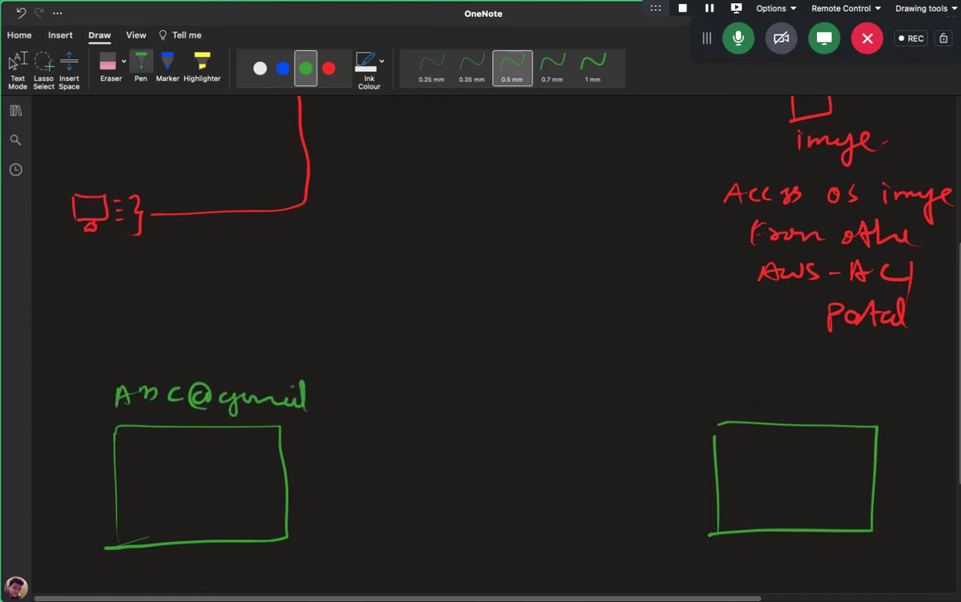
pyautogui.moveTo(144, 391); pyautogui.dragTo(153, 407)
pyautogui.moveTo(727, 391); pyautogui.dragTo(736, 407)
pyautogui.moveTo(736, 392)
pyautogui.mouseDown()
pyautogui.moveTo(727, 406)
pyautogui.moveTo(748, 400)
pyautogui.mouseUp()
pyautogui.moveTo(757, 392)
pyautogui.mouseDown()
pyautogui.moveTo(747, 408)
pyautogui.moveTo(774, 408)
pyautogui.mouseUp()
pyautogui.moveTo(789, 395)
pyautogui.mouseDown()
pyautogui.moveTo(783, 400)
pyautogui.moveTo(808, 416)
pyautogui.moveTo(859, 410)
pyautogui.mouseUp()
pyautogui.click(883, 404)
pyautogui.moveTo(864, 410)
pyautogui.mouseDown()
pyautogui.moveTo(883, 392)
pyautogui.moveTo(884, 407)
pyautogui.moveTo(957, 409)
pyautogui.mouseUp()
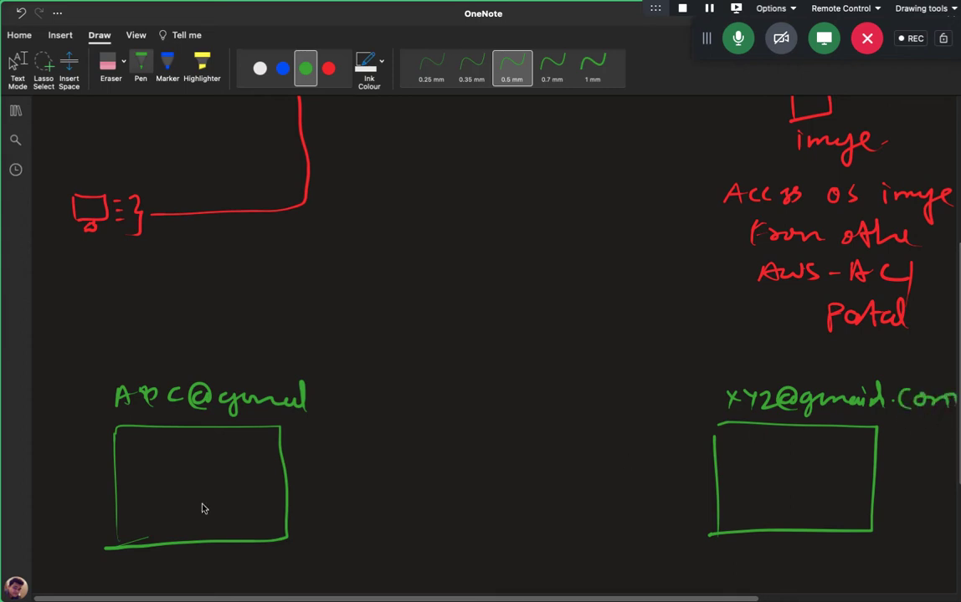
# In white ink, draw a monitor in each box and join them with a dashed line.
pyautogui.click(260, 68)
pyautogui.moveTo(176, 460)
pyautogui.mouseDown()
pyautogui.moveTo(177, 481)
pyautogui.moveTo(206, 481)
pyautogui.moveTo(190, 492)
pyautogui.mouseUp()
pyautogui.moveTo(184, 494); pyautogui.dragTo(197, 492)
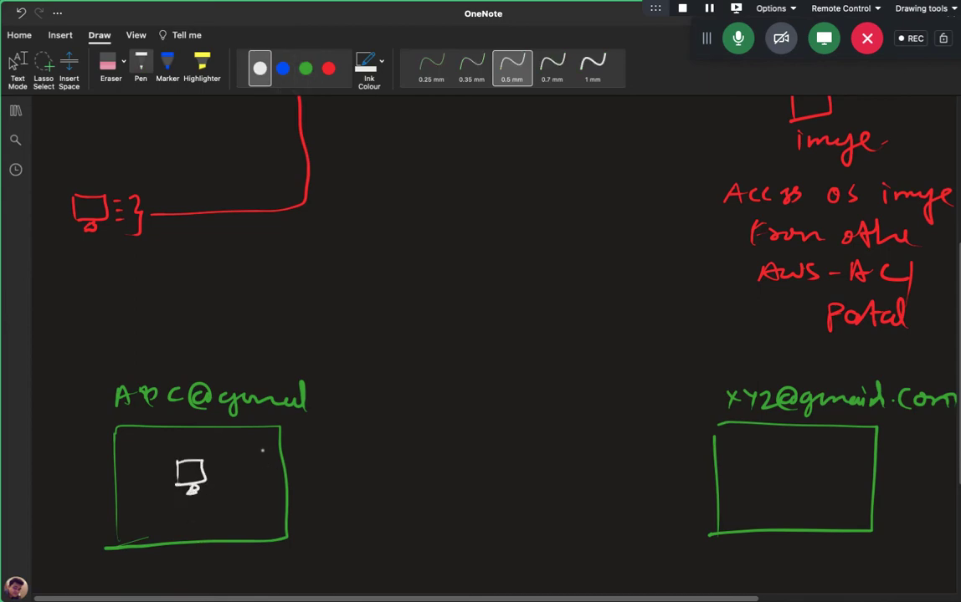
pyautogui.press('Escape')
pyautogui.press('Escape')
pyautogui.moveTo(218, 462)
pyautogui.mouseDown()
pyautogui.moveTo(326, 439)
pyautogui.moveTo(502, 430)
pyautogui.moveTo(725, 457)
pyautogui.mouseUp()
pyautogui.moveTo(741, 457)
pyautogui.mouseDown()
pyautogui.moveTo(778, 466)
pyautogui.moveTo(778, 479)
pyautogui.mouseUp()
pyautogui.moveTo(778, 455); pyautogui.dragTo(804, 479)
pyautogui.moveTo(773, 481)
pyautogui.mouseDown()
pyautogui.moveTo(804, 480)
pyautogui.moveTo(796, 484)
pyautogui.mouseUp()
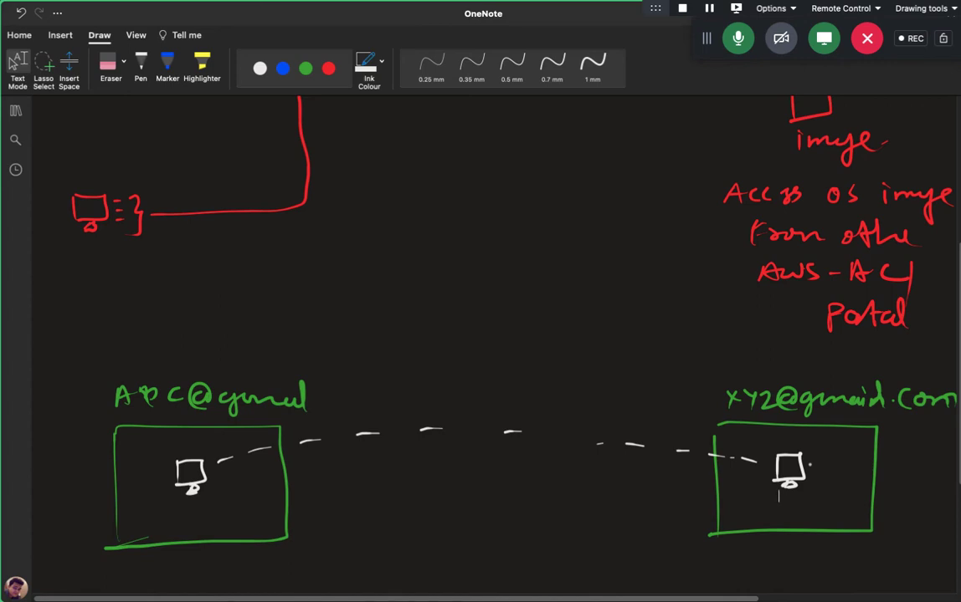
pyautogui.scroll(5, 493, 335)
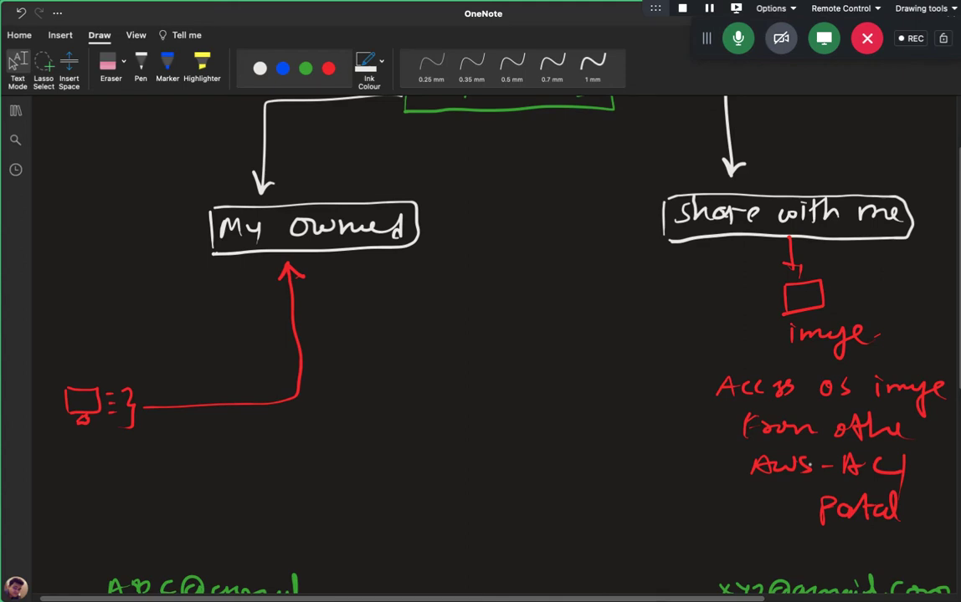
pyautogui.scroll(3, 809, 465)
pyautogui.hotkey('ctrl', 'Right')
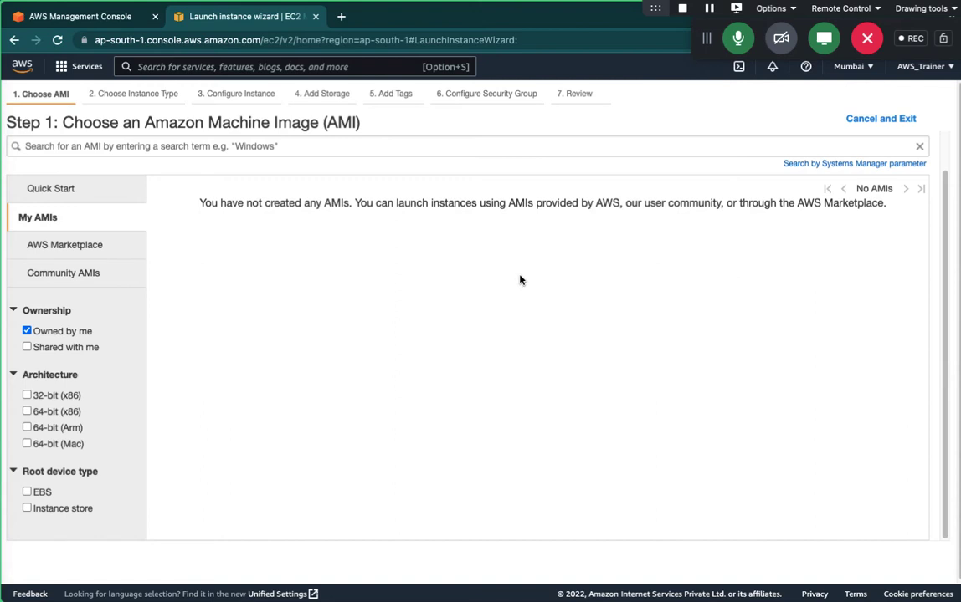
pyautogui.click(81, 251)
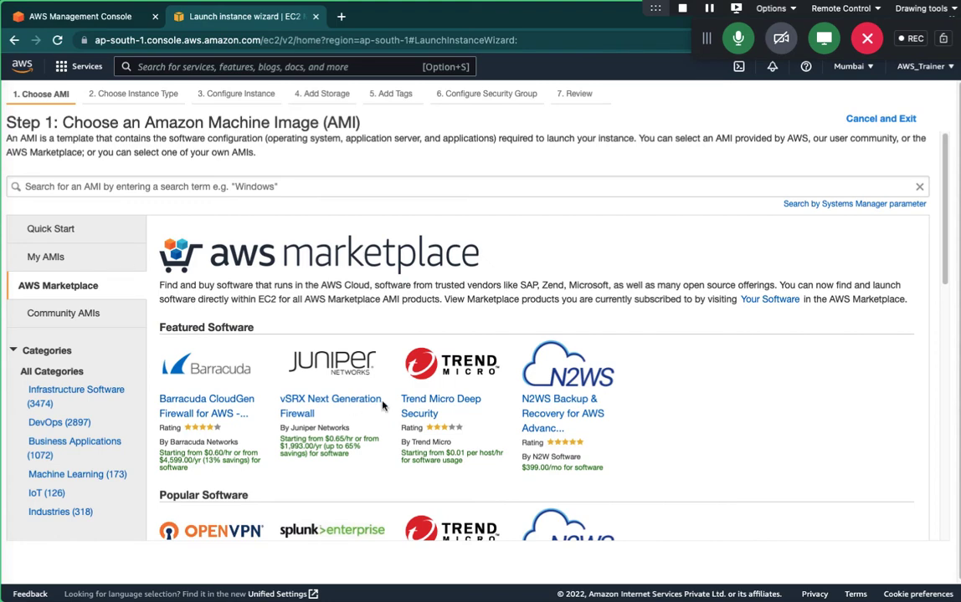
pyautogui.scroll(-5, 342, 423)
pyautogui.scroll(-3, 382, 406)
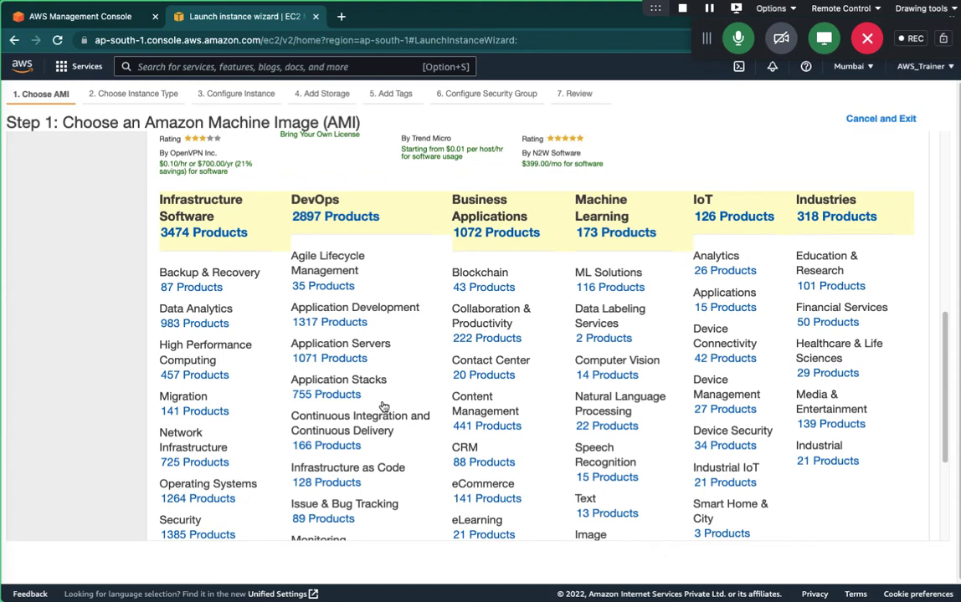
pyautogui.scroll(3, 383, 406)
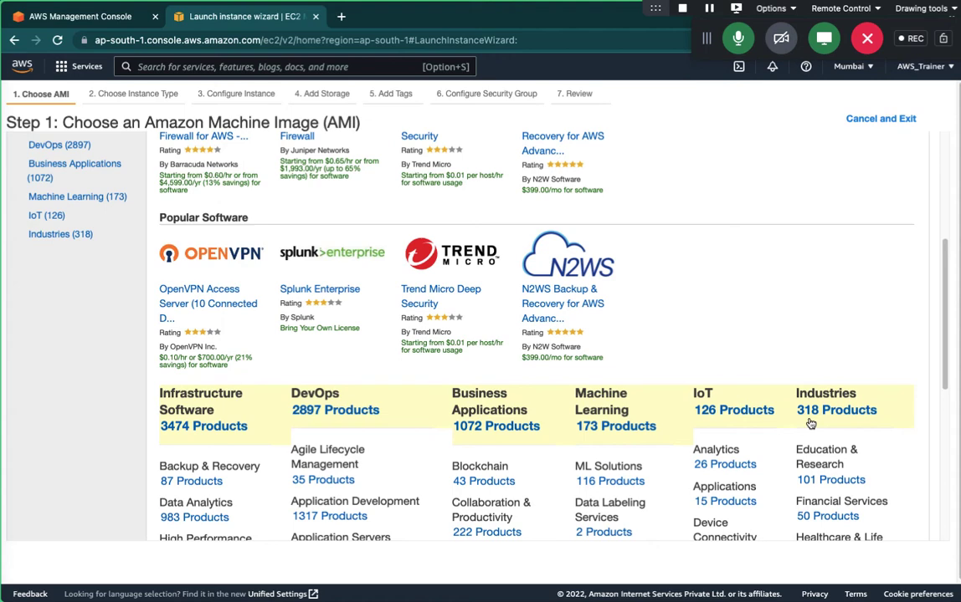
pyautogui.scroll(5, 789, 348)
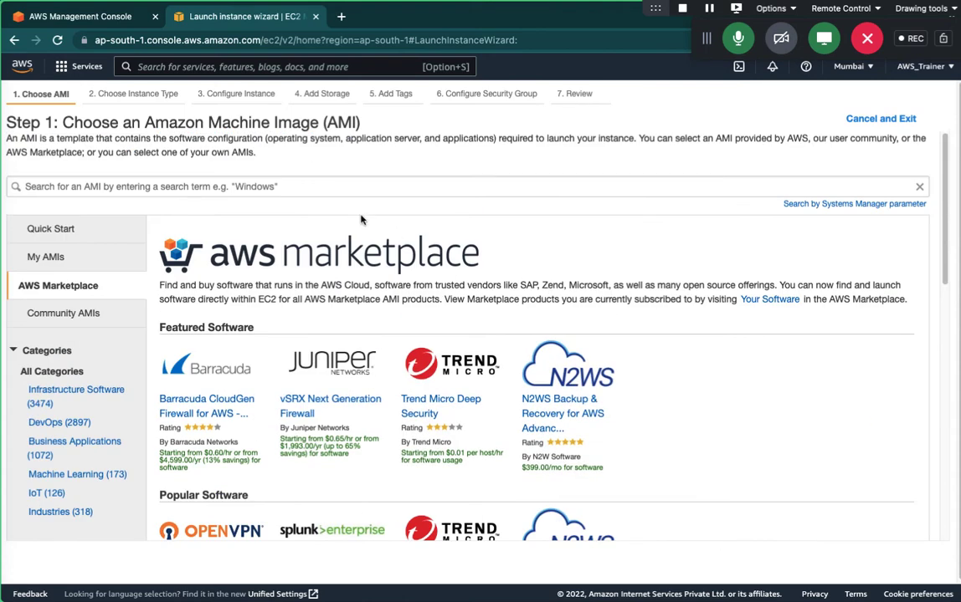
# Search the Marketplace AMIs for 'cisco' and review the 48 results.
pyautogui.click(328, 185)
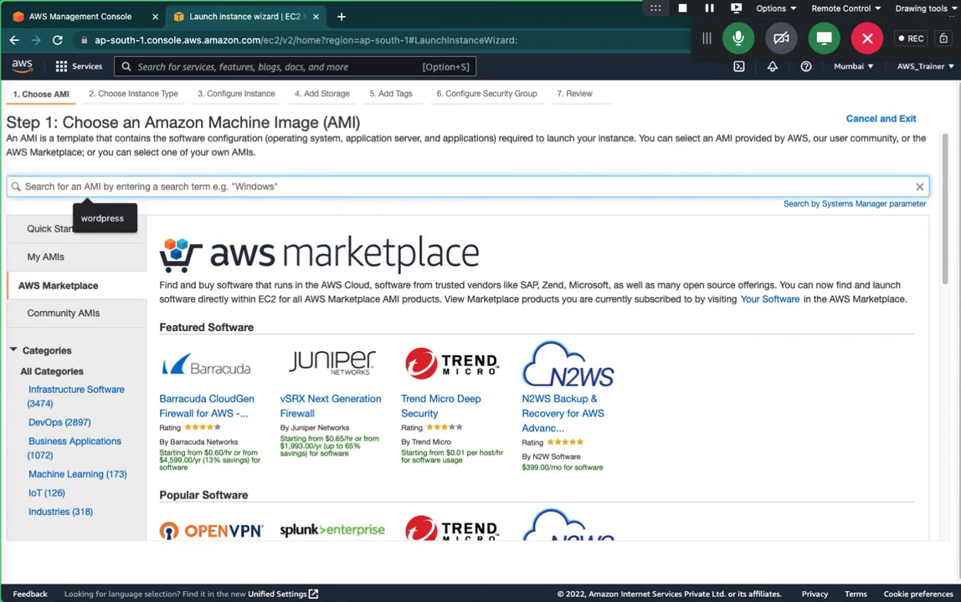
pyautogui.write('cisco')
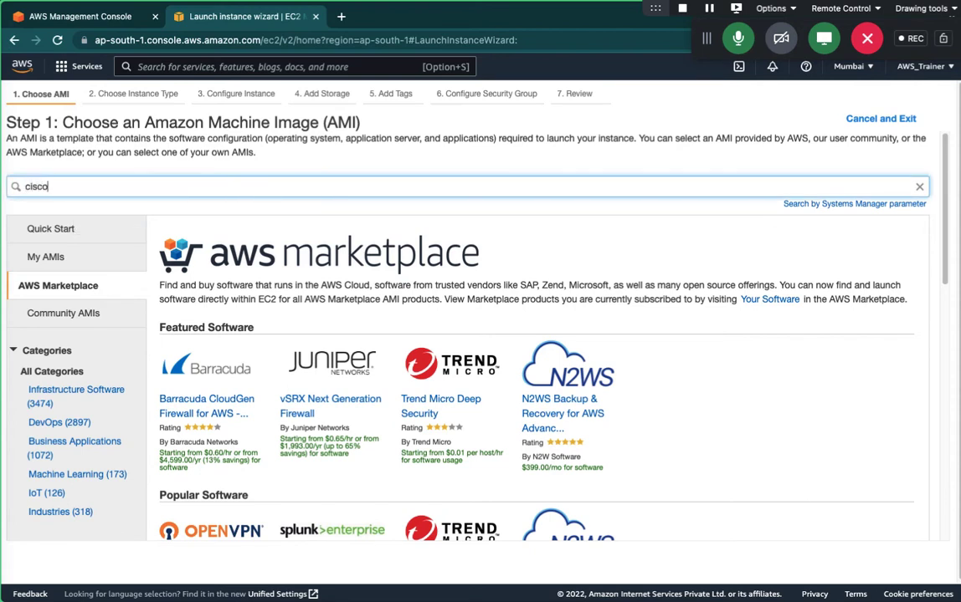
pyautogui.press('Return')
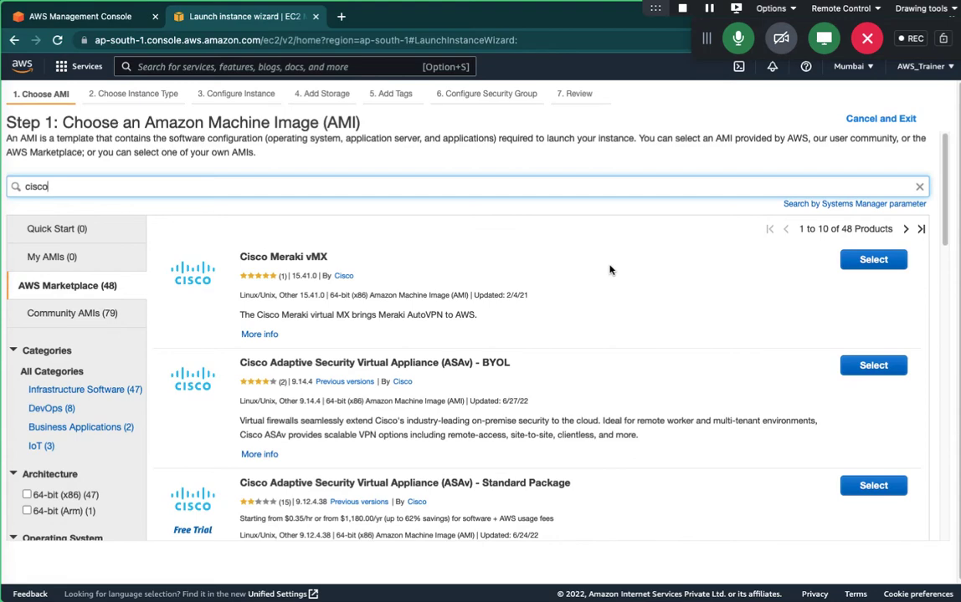
pyautogui.scroll(-2, 460, 316)
pyautogui.scroll(2, 460, 316)
# Replace the cisco search with 'wordpress' and browse the 247 results led by Bitnami WordPress.
pyautogui.click(919, 188)
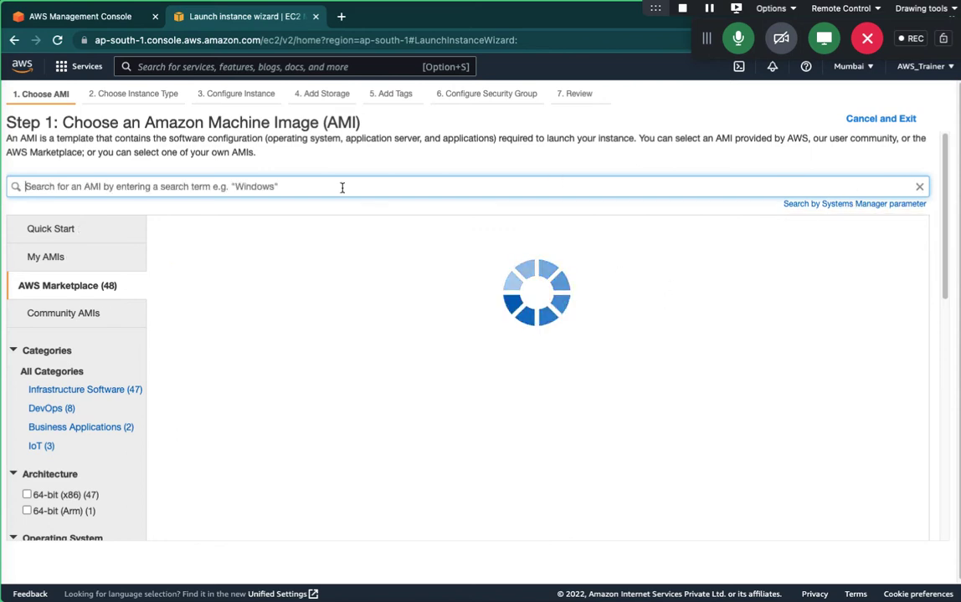
pyautogui.click(209, 185)
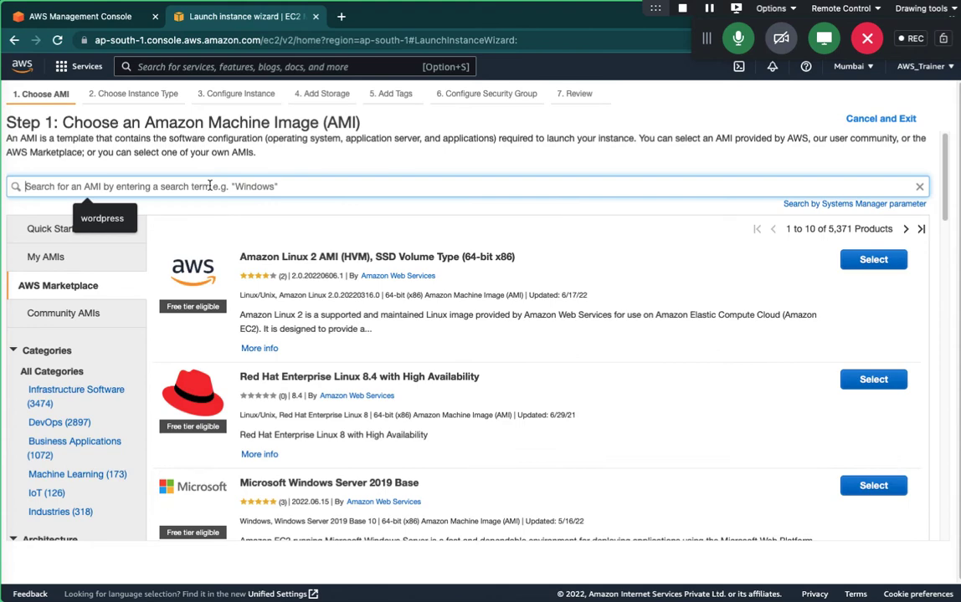
pyautogui.write('wordpress')
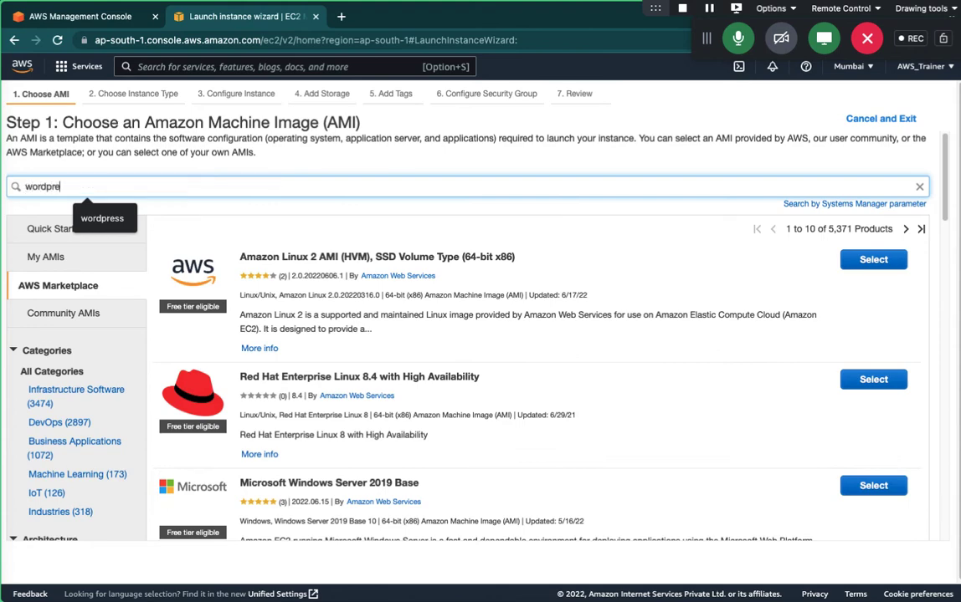
pyautogui.press('Return')
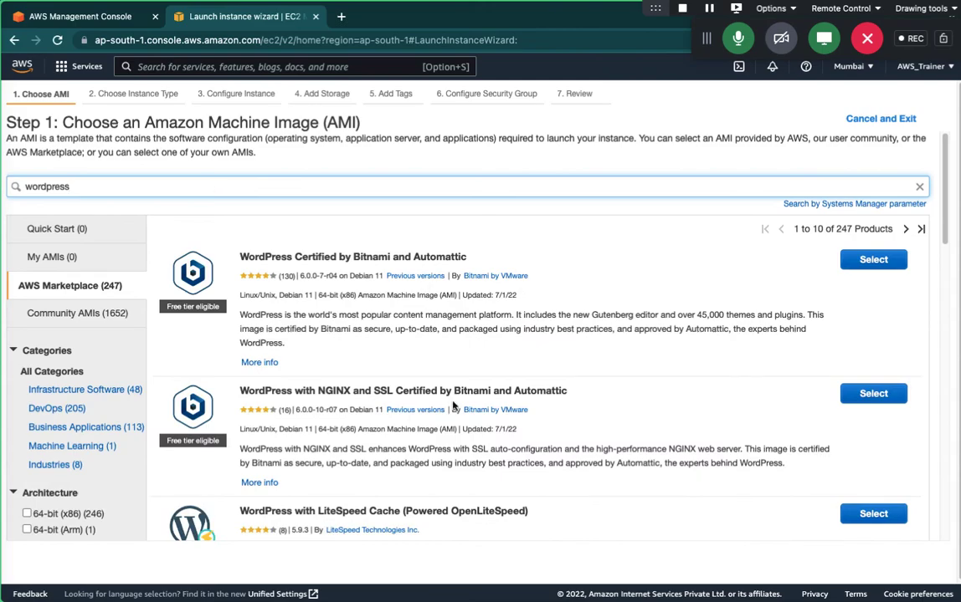
pyautogui.scroll(-10, 577, 386)
pyautogui.scroll(-3, 604, 386)
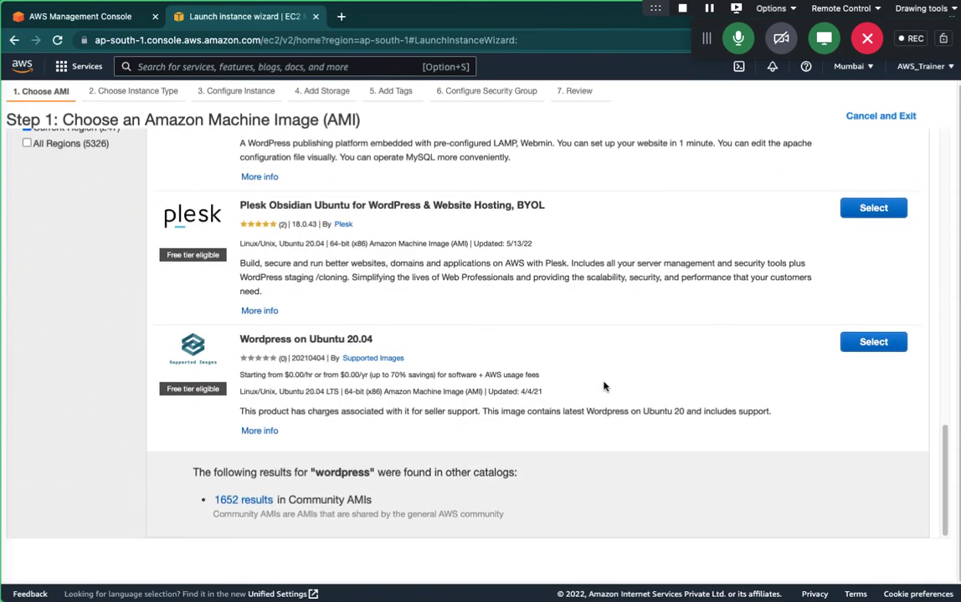
pyautogui.scroll(15, 604, 386)
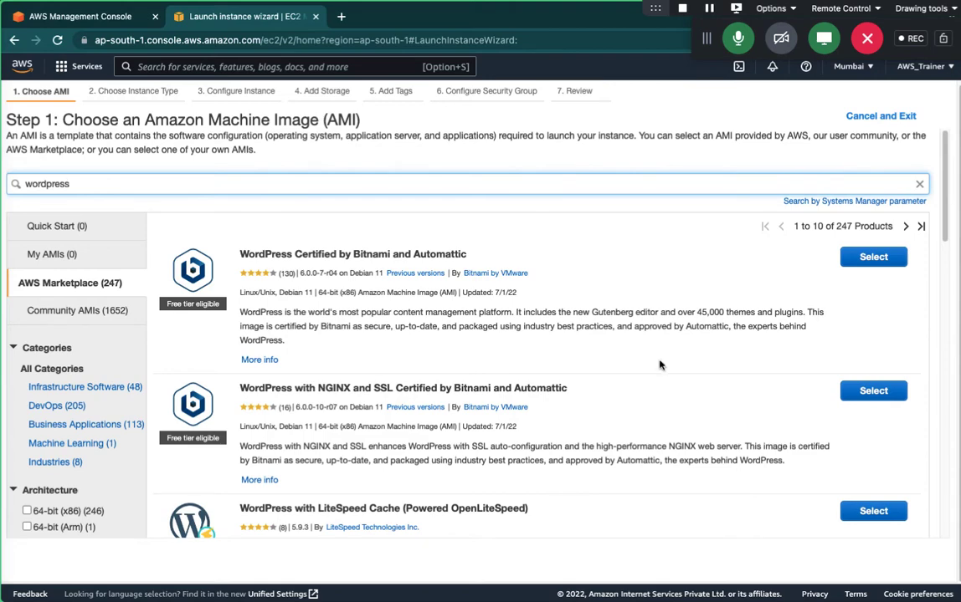
pyautogui.scroll(1, 661, 365)
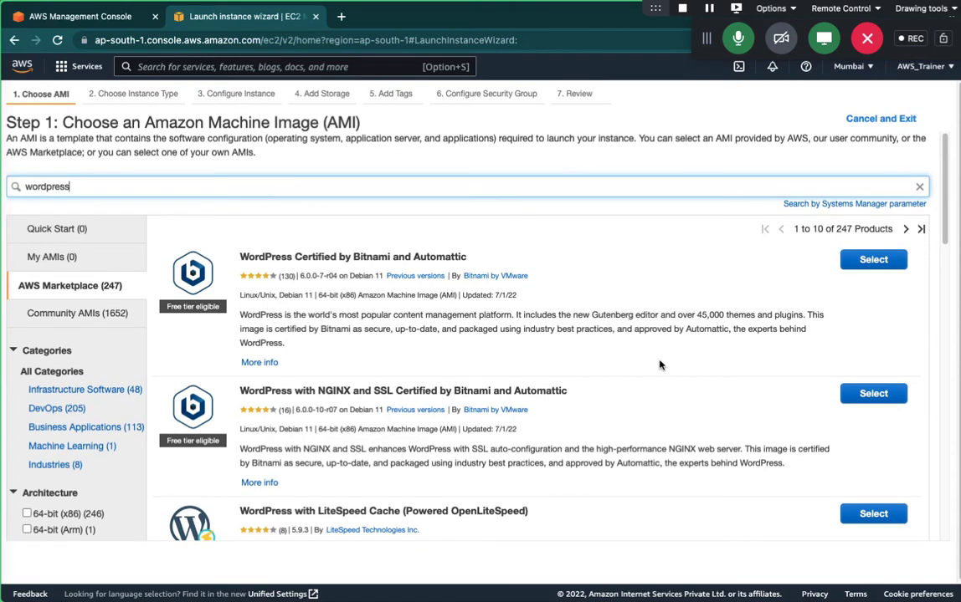
# Clear the wordpress search to list all 5,371 Marketplace AMIs, and collapse the Categories filters.
pyautogui.click(919, 186)
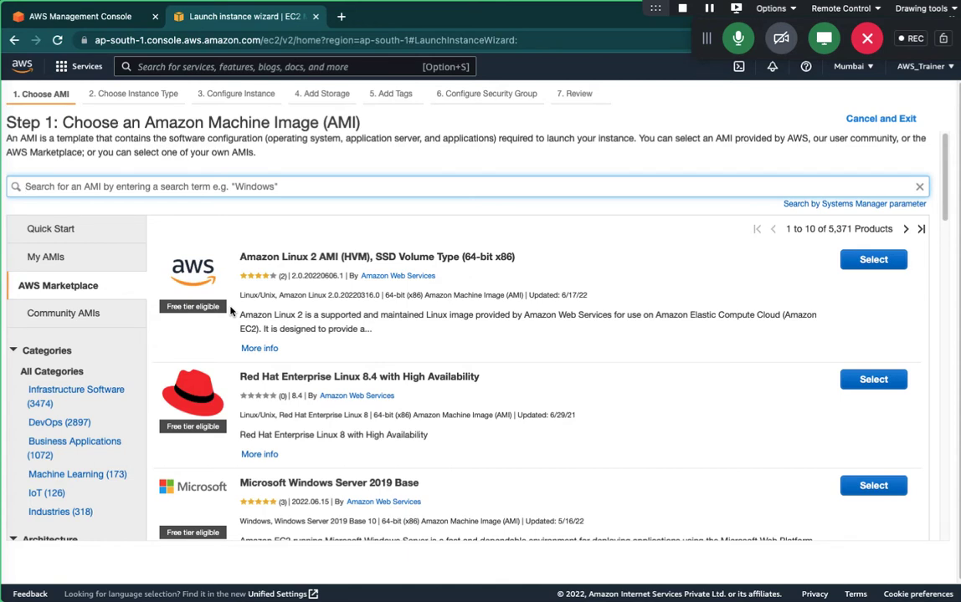
pyautogui.scroll(-3, 310, 404)
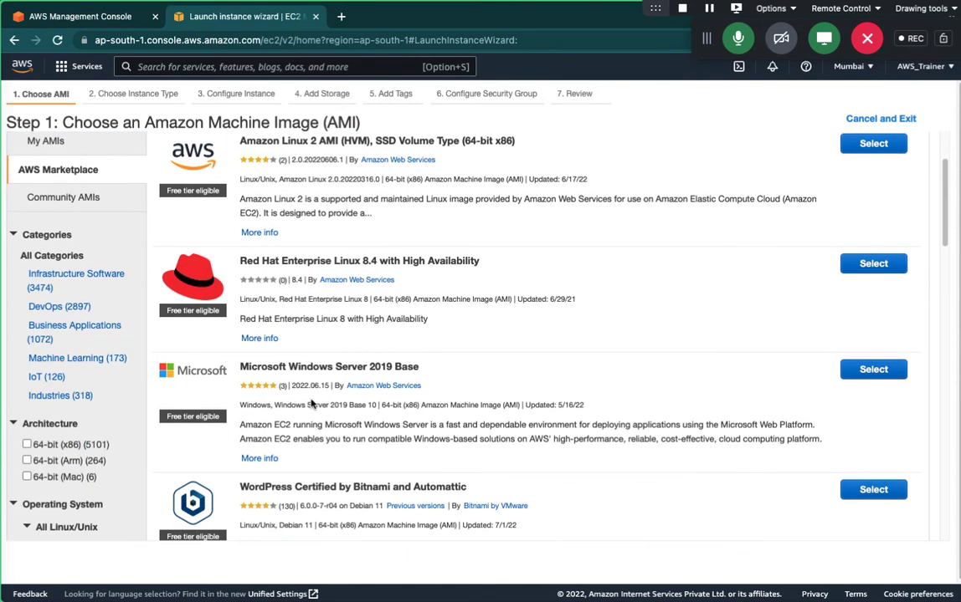
pyautogui.scroll(3, 310, 404)
pyautogui.click(14, 350)
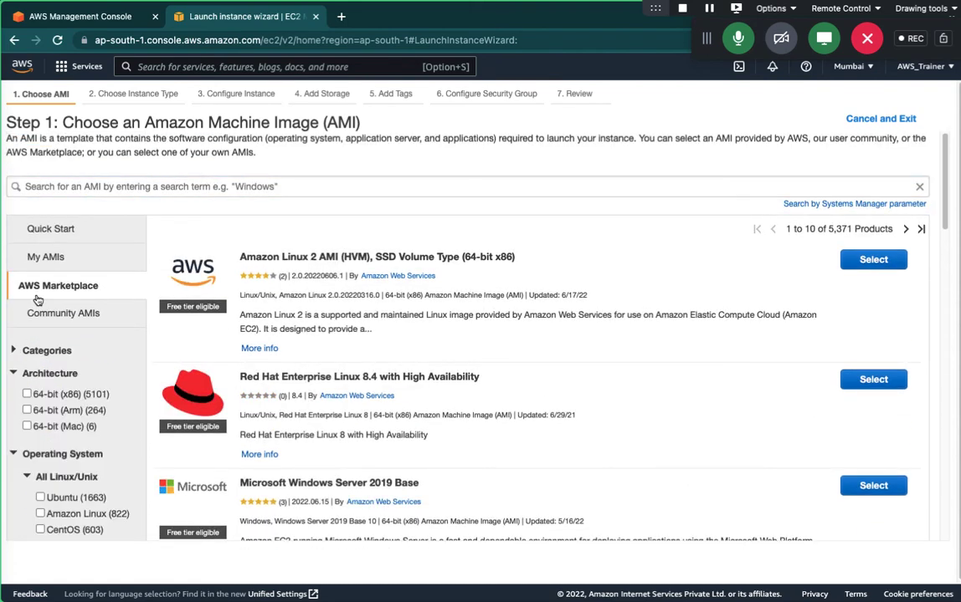
# List the 92,746 Community AMIs, briefly filtering them to Windows and then removing that filter.
pyautogui.click(60, 313)
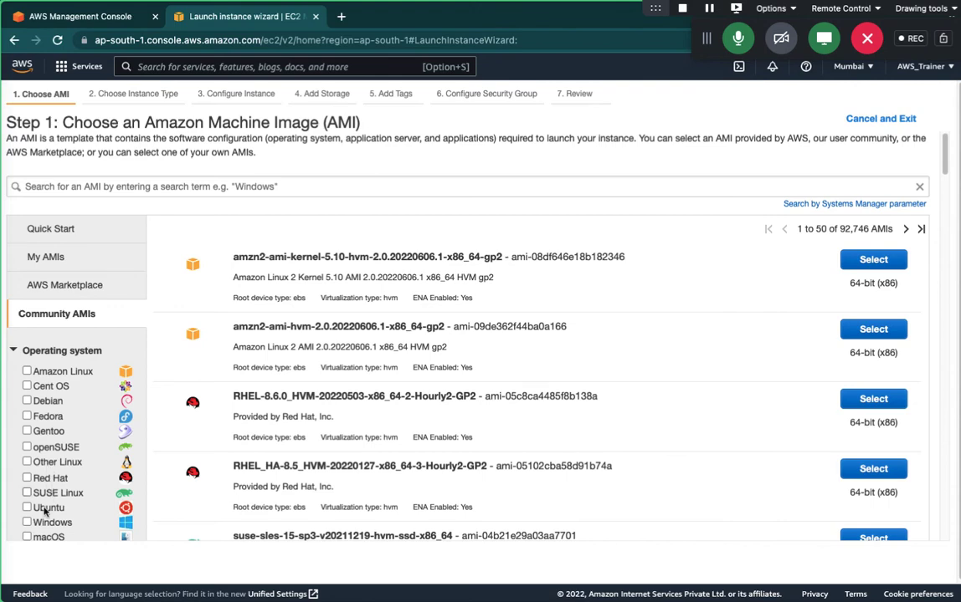
pyautogui.scroll(-2, 40, 522)
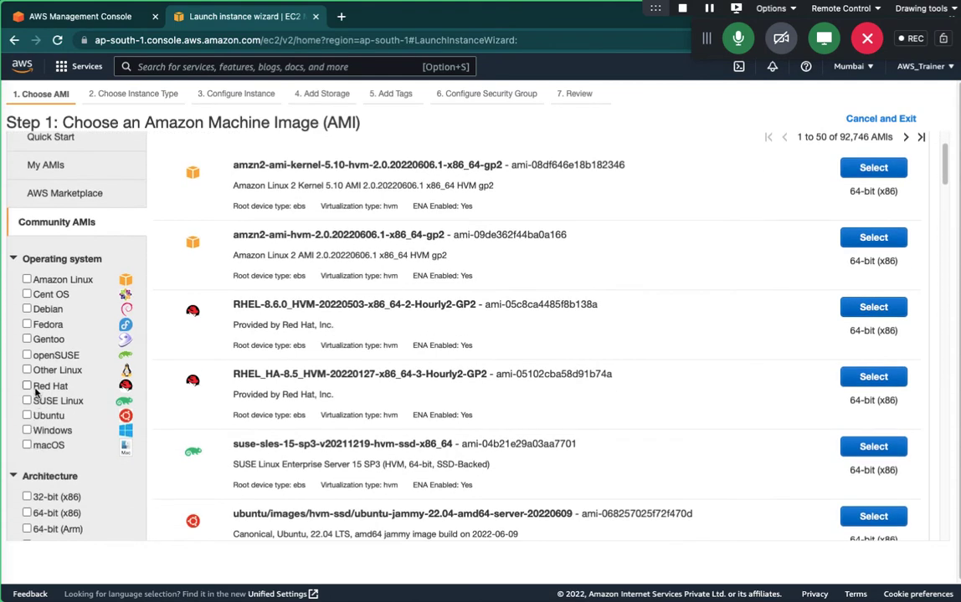
pyautogui.click(27, 430)
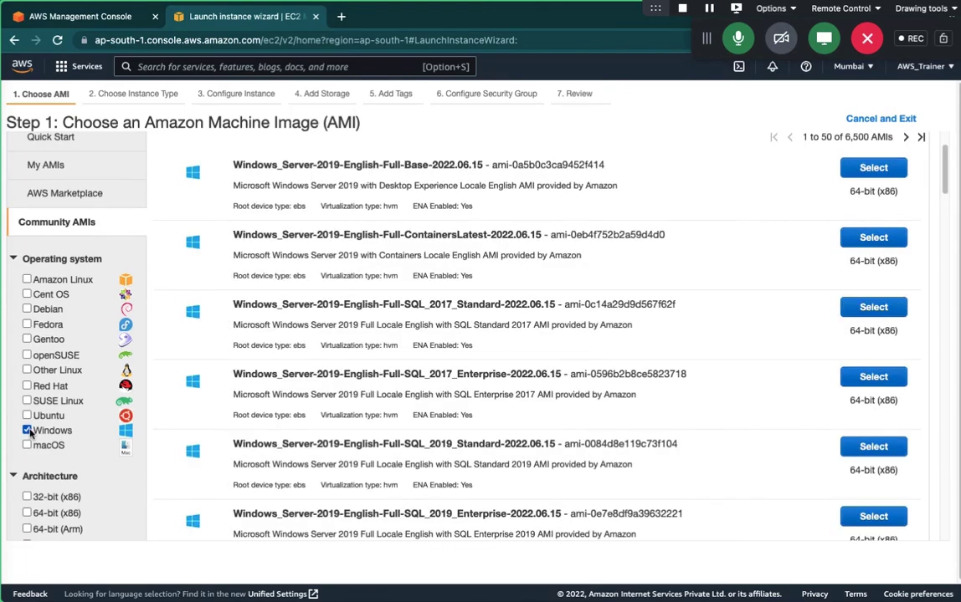
pyautogui.scroll(-15, 518, 360)
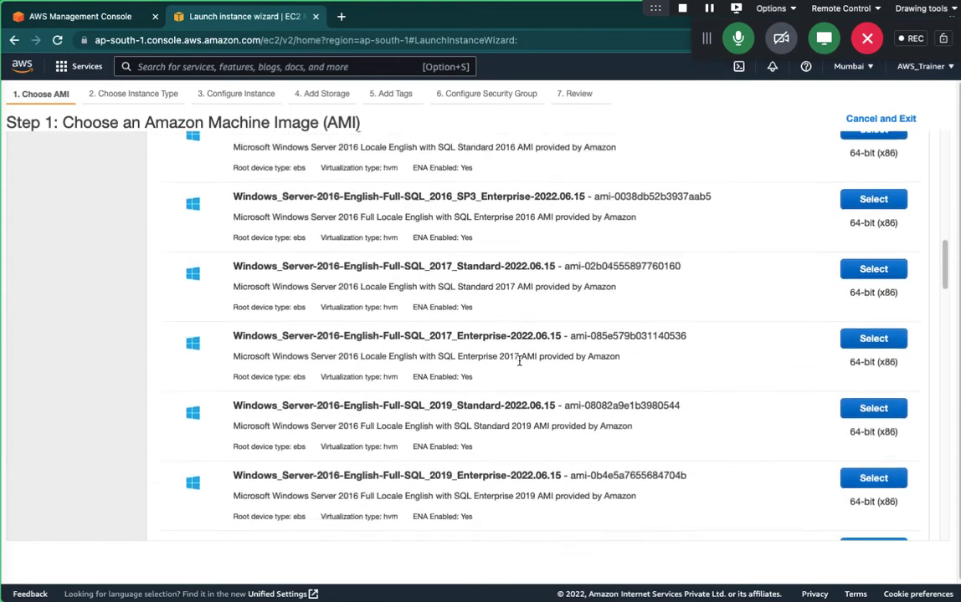
pyautogui.scroll(-15, 519, 364)
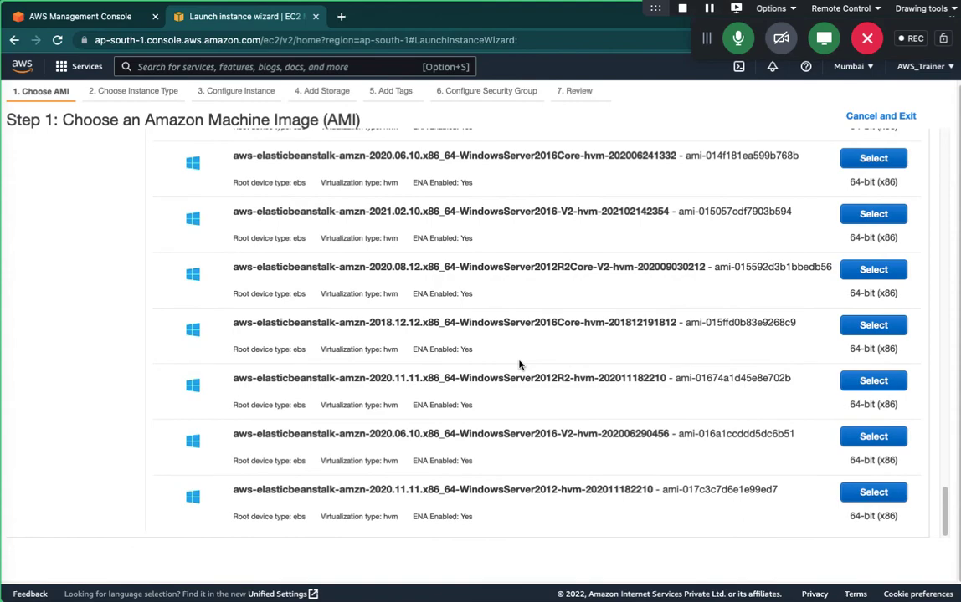
pyautogui.scroll(20, 519, 365)
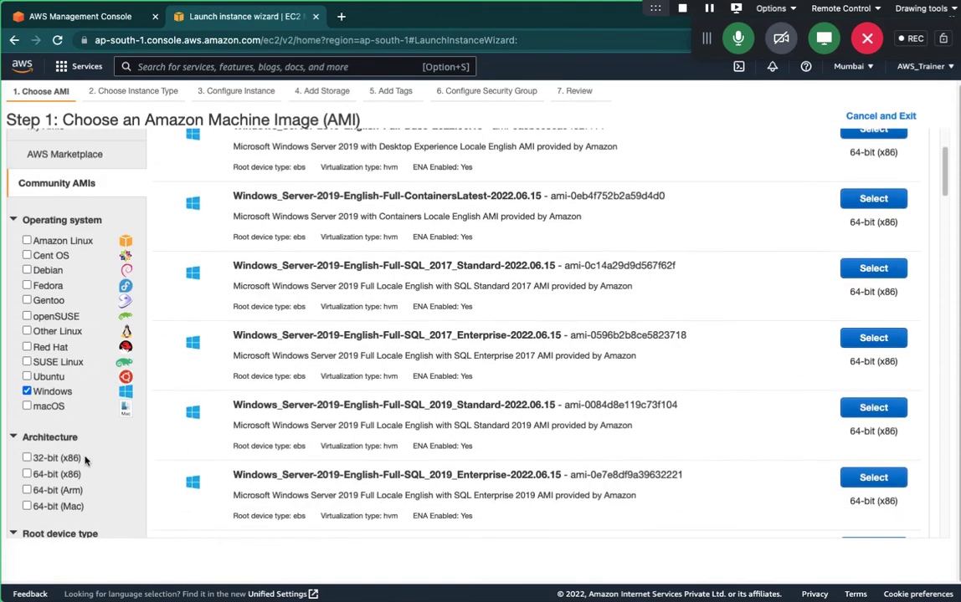
pyautogui.click(27, 392)
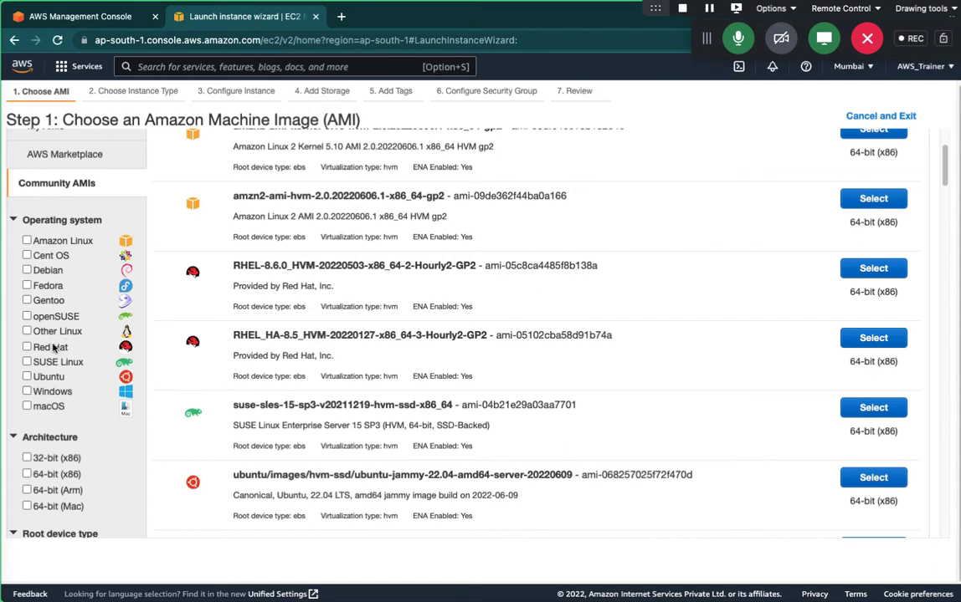
# Collapse the Operating system, Architecture and Root device type filter groups.
pyautogui.click(13, 220)
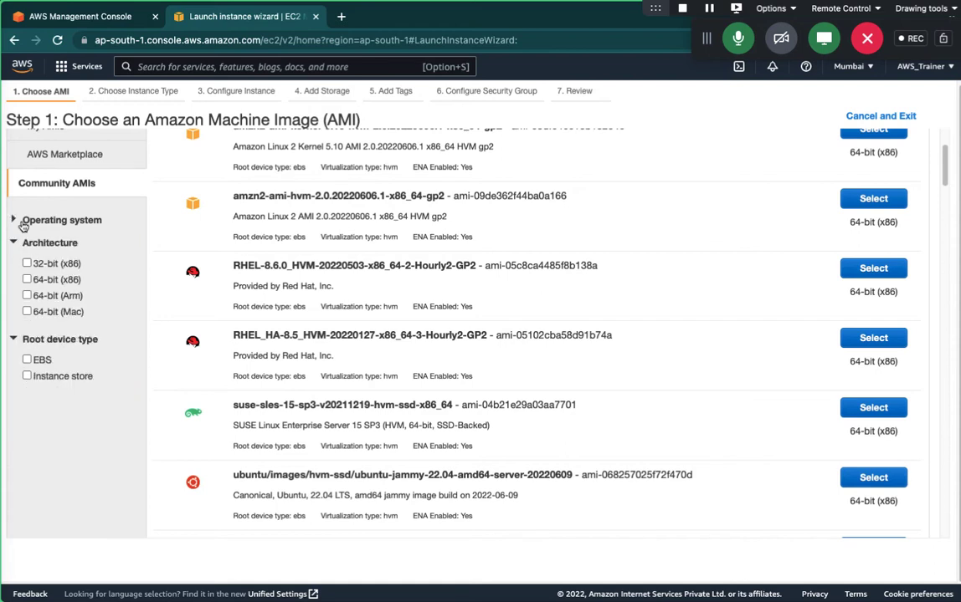
pyautogui.scroll(3, 88, 251)
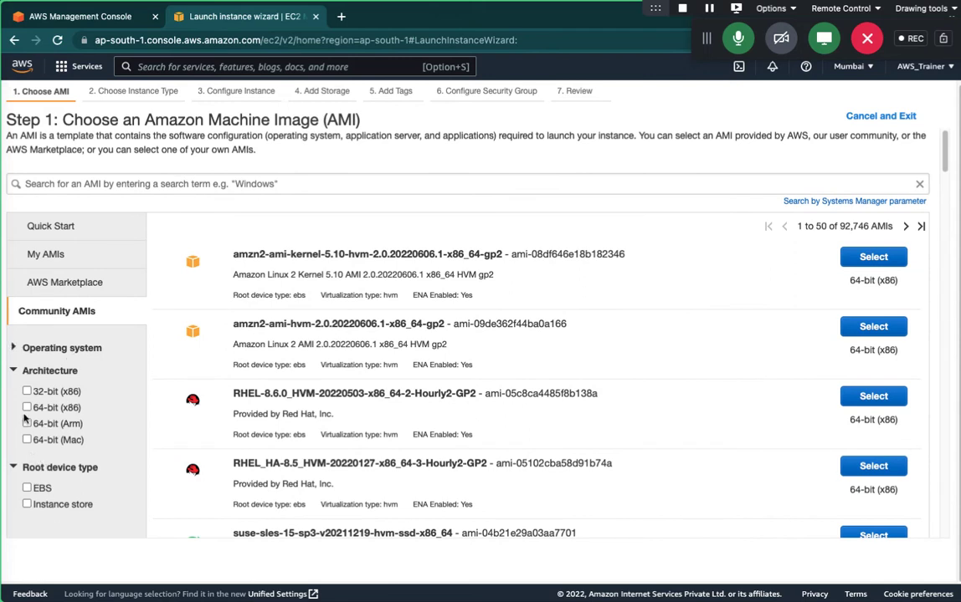
pyautogui.click(12, 369)
pyautogui.click(12, 393)
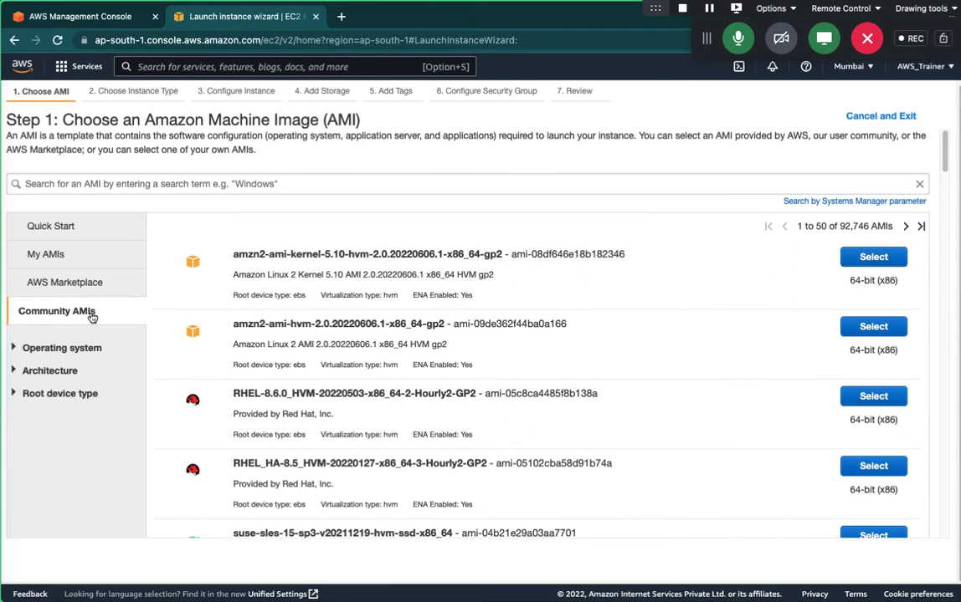
pyautogui.scroll(-1, 69, 226)
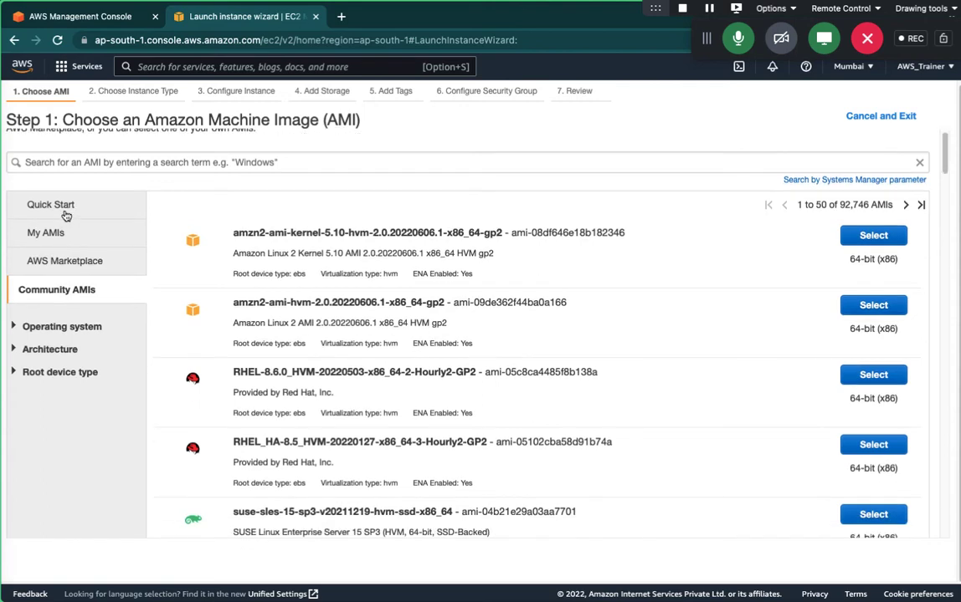
# Switch to Quick Start and apply Free tier only, narrowing the list to 17 AMIs.
pyautogui.click(59, 195)
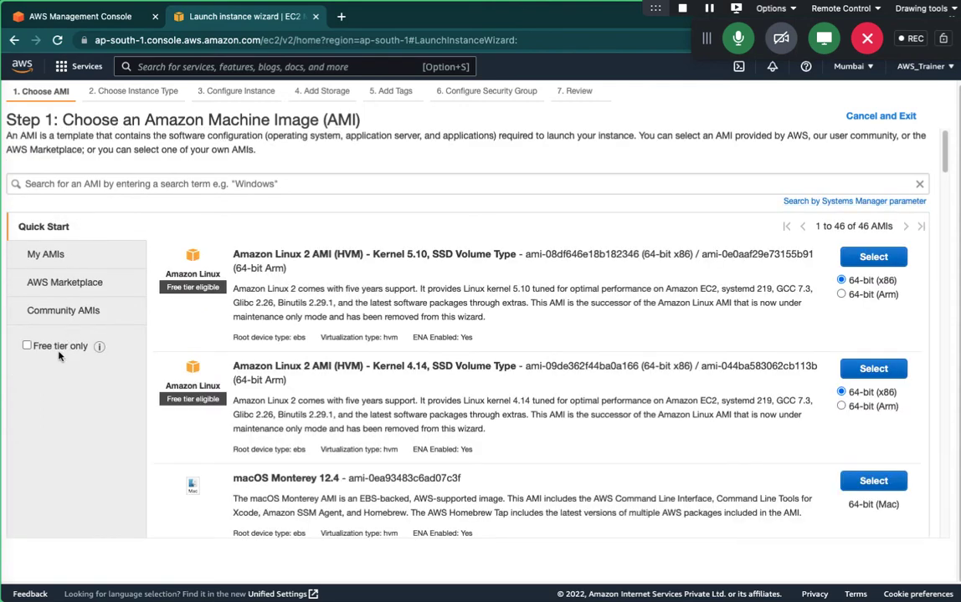
pyautogui.click(26, 345)
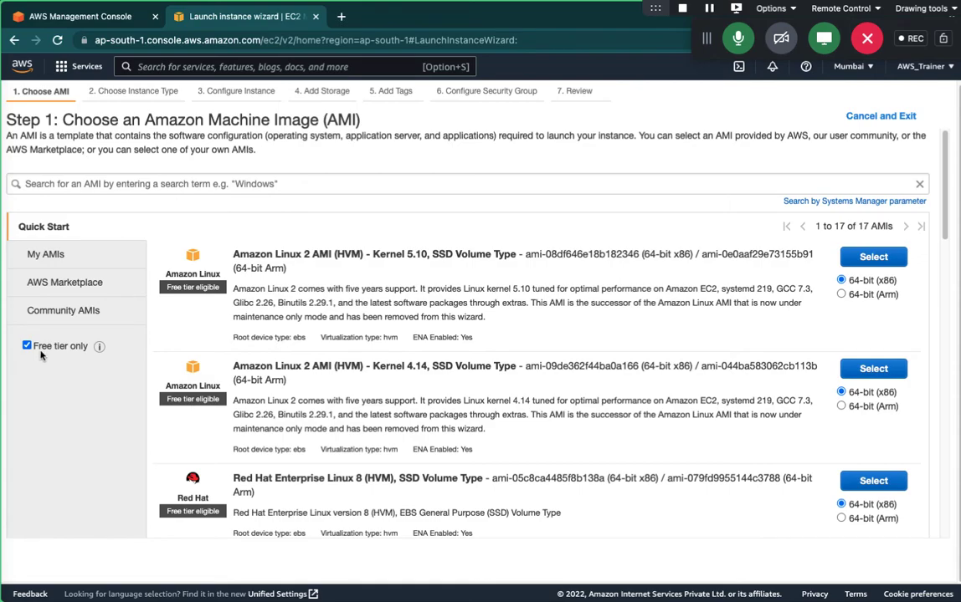
pyautogui.scroll(-15, 422, 431)
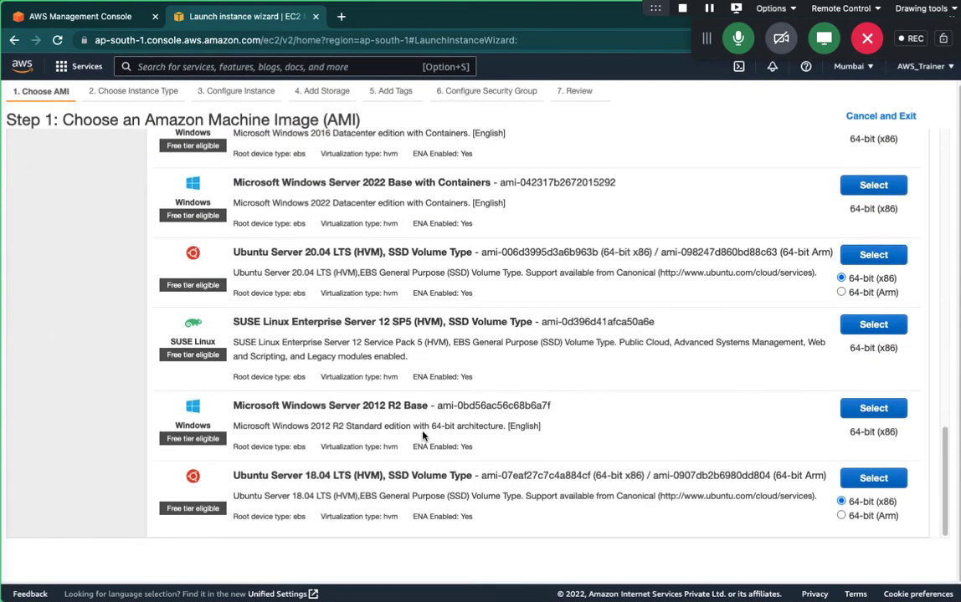
pyautogui.scroll(15, 423, 434)
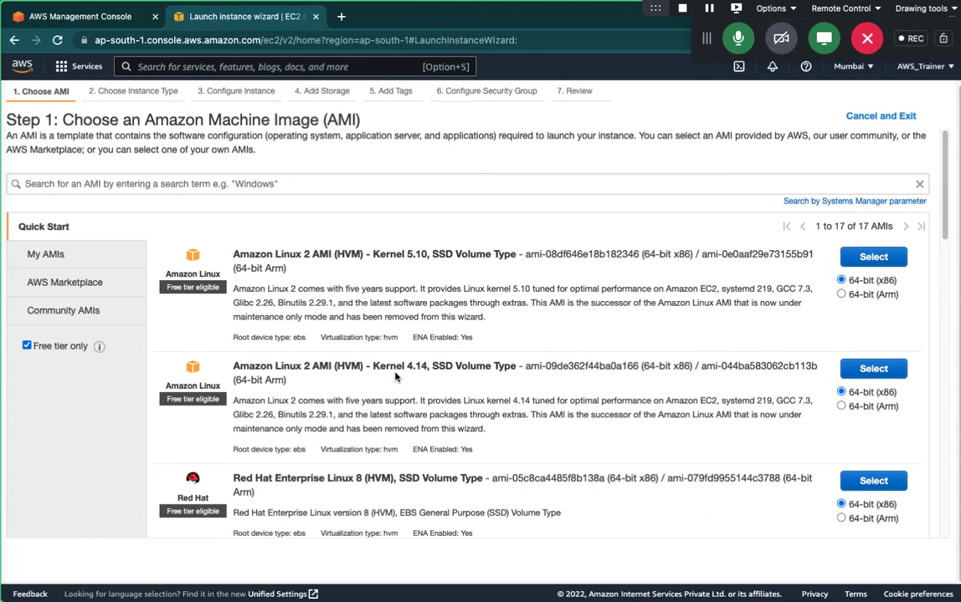
# Clear the Free tier only filter so all 46 Quick Start AMIs are listed.
pyautogui.click(26, 346)
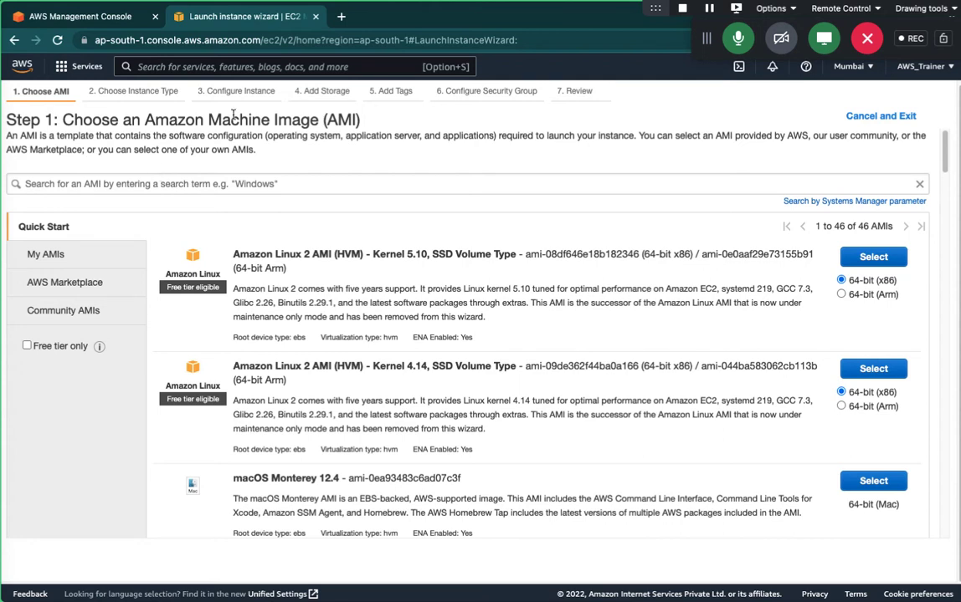
# Select the Microsoft Windows Server 2012 R2 Base AMI from the Quick Start list.
pyautogui.moveTo(361, 119); pyautogui.dragTo(254, 117)
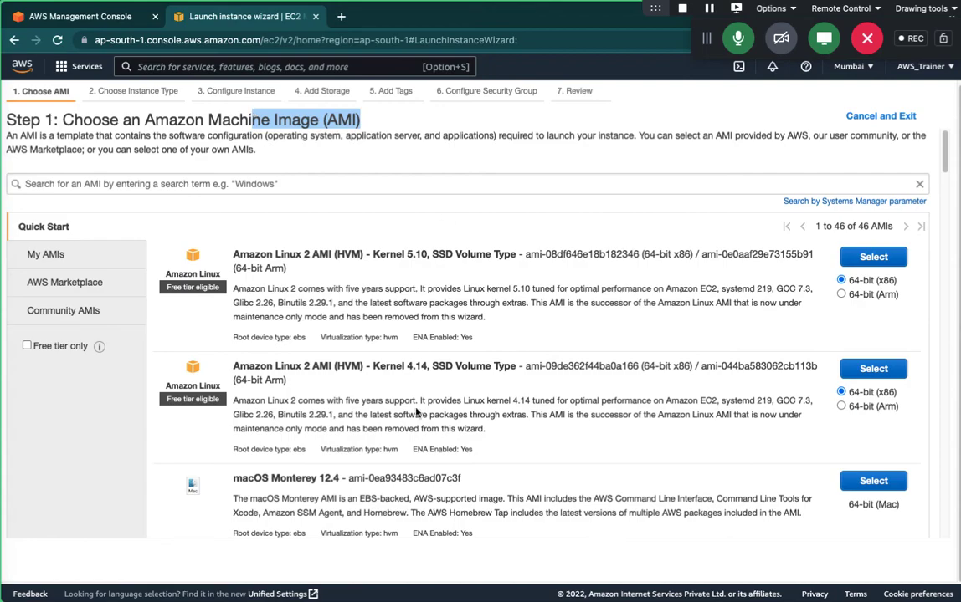
pyautogui.scroll(-12, 418, 447)
pyautogui.scroll(-5, 419, 447)
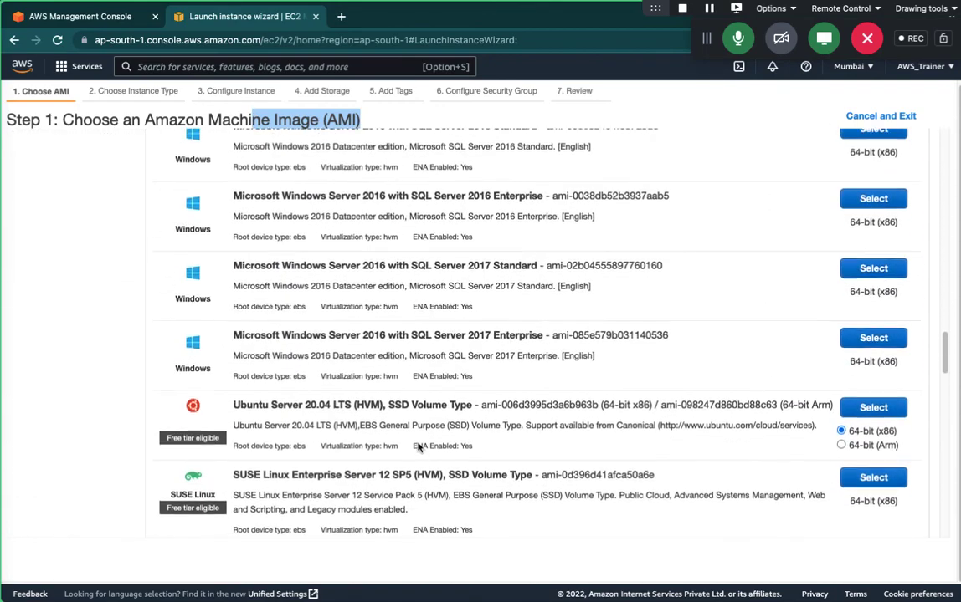
pyautogui.scroll(-1, 417, 444)
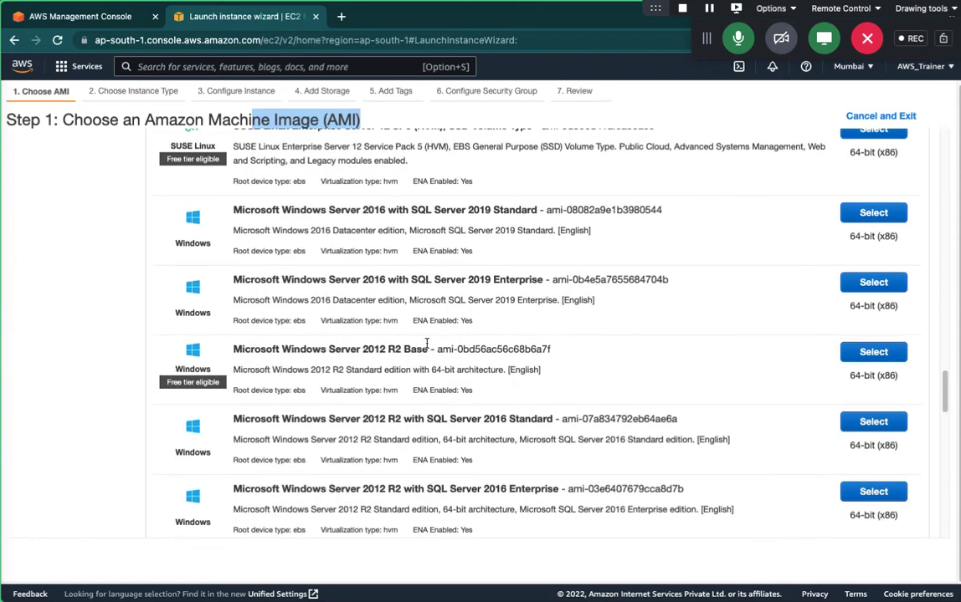
pyautogui.click(874, 353)
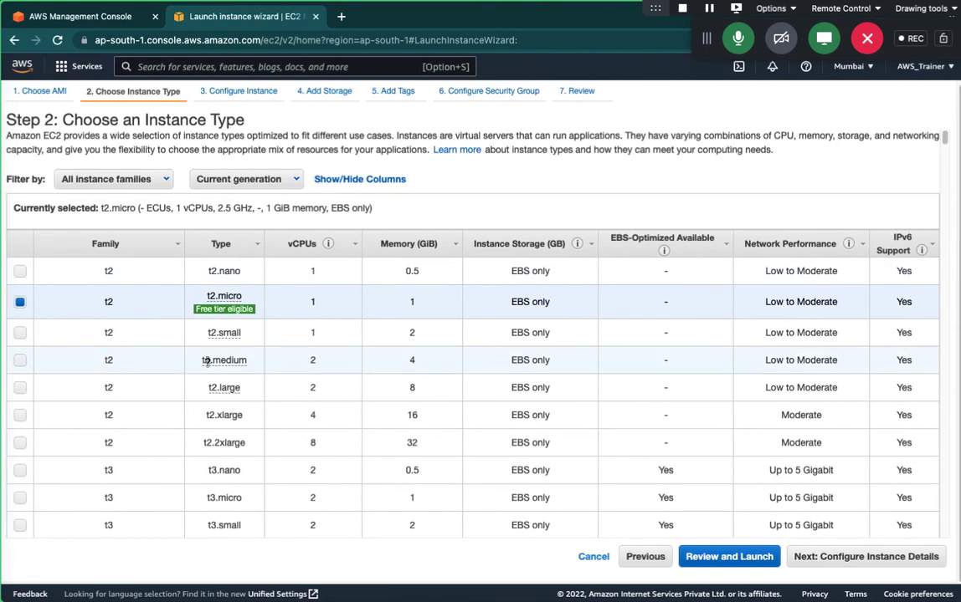
pyautogui.moveTo(206, 364)
pyautogui.scroll(-1, 208, 362)
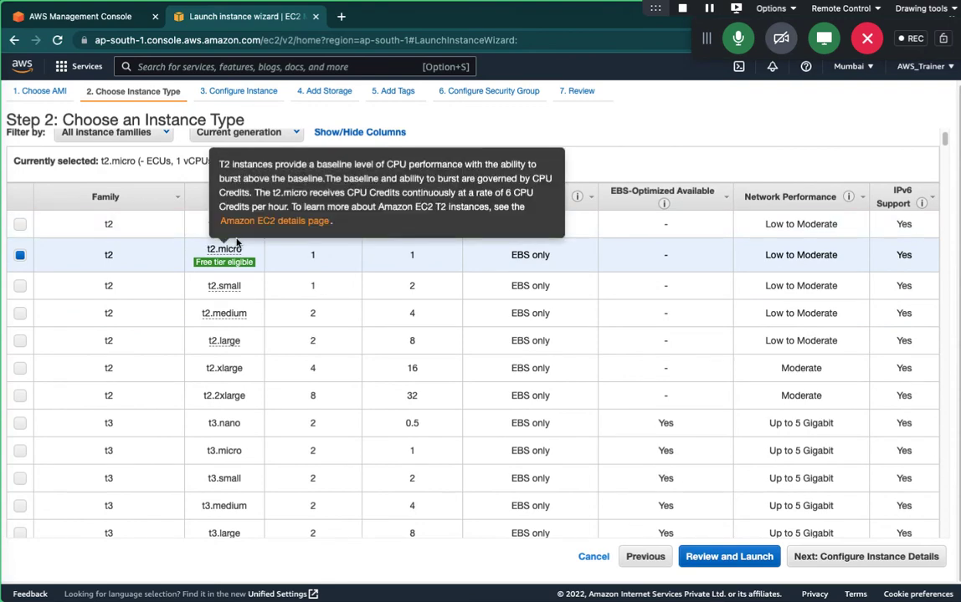
pyautogui.moveTo(224, 262)
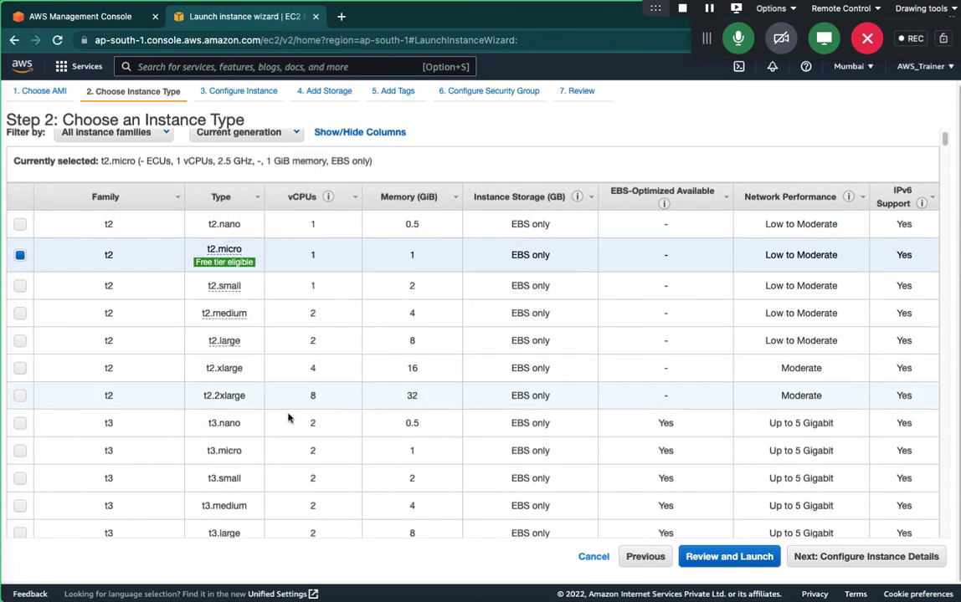
pyautogui.scroll(-2, 252, 400)
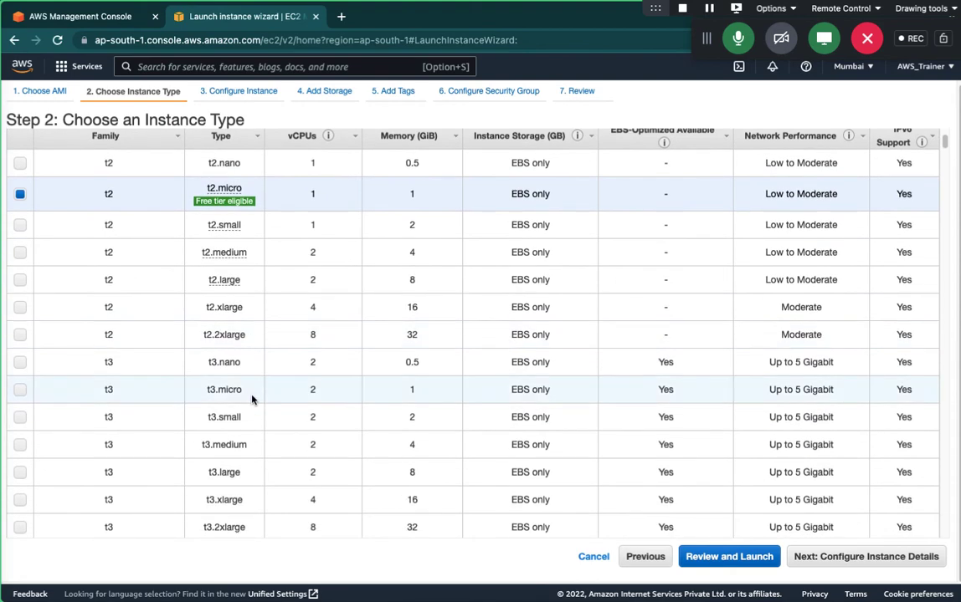
pyautogui.scroll(3, 252, 400)
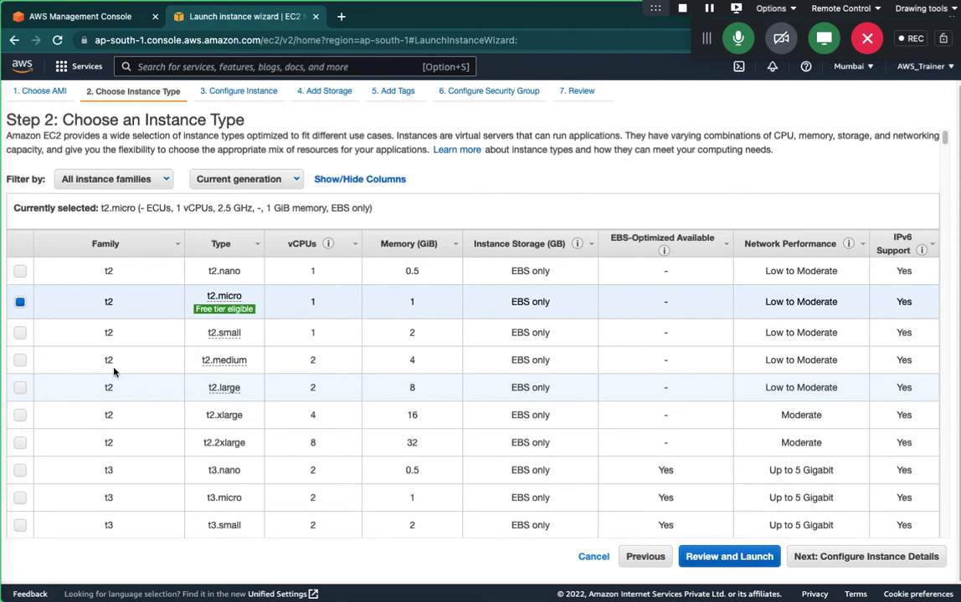
pyautogui.moveTo(225, 310)
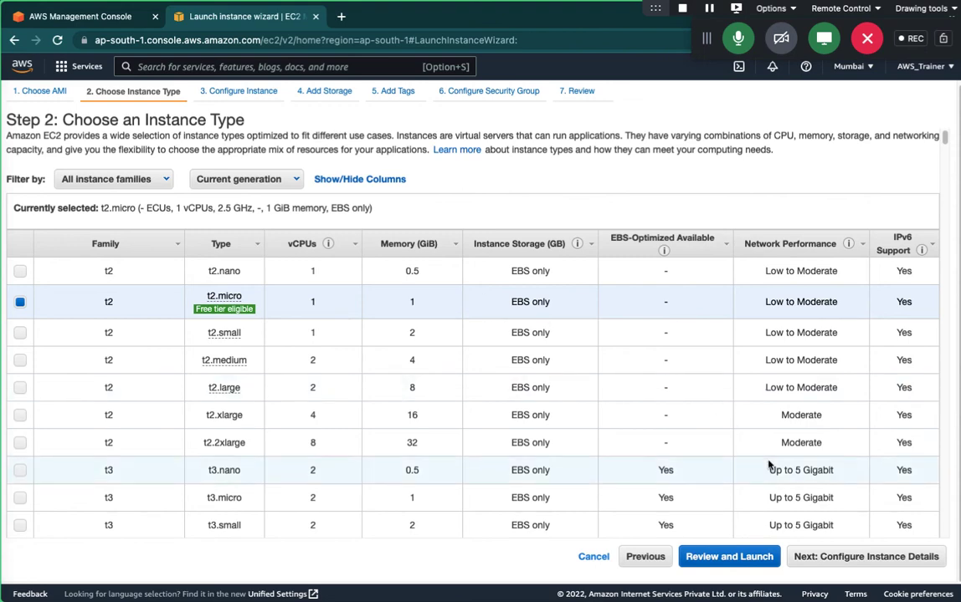
# Keep t2.micro, go to instance details, and leave the instance count at 1 after trying 5.
pyautogui.click(885, 562)
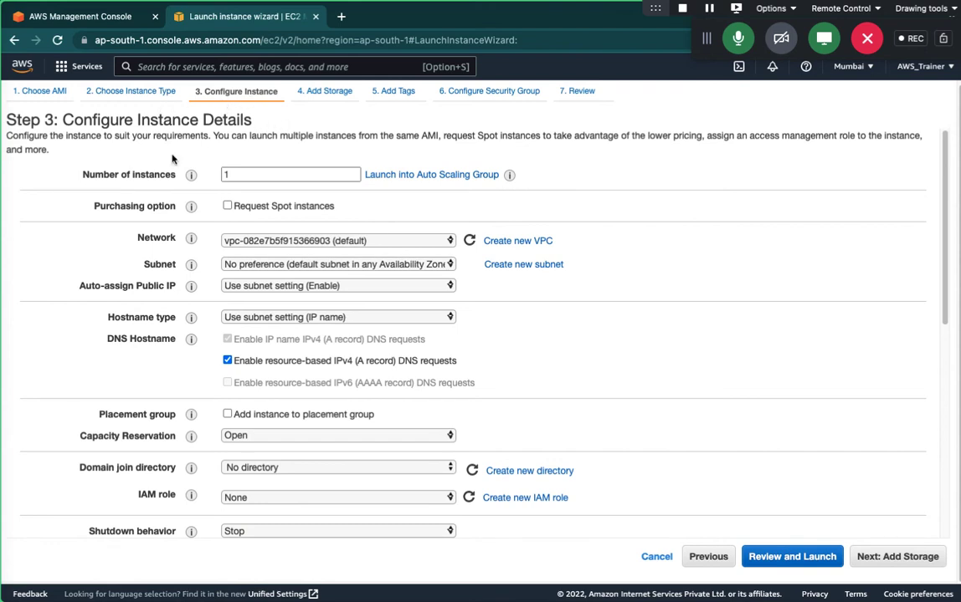
pyautogui.click(250, 174)
pyautogui.doubleClick(250, 174)
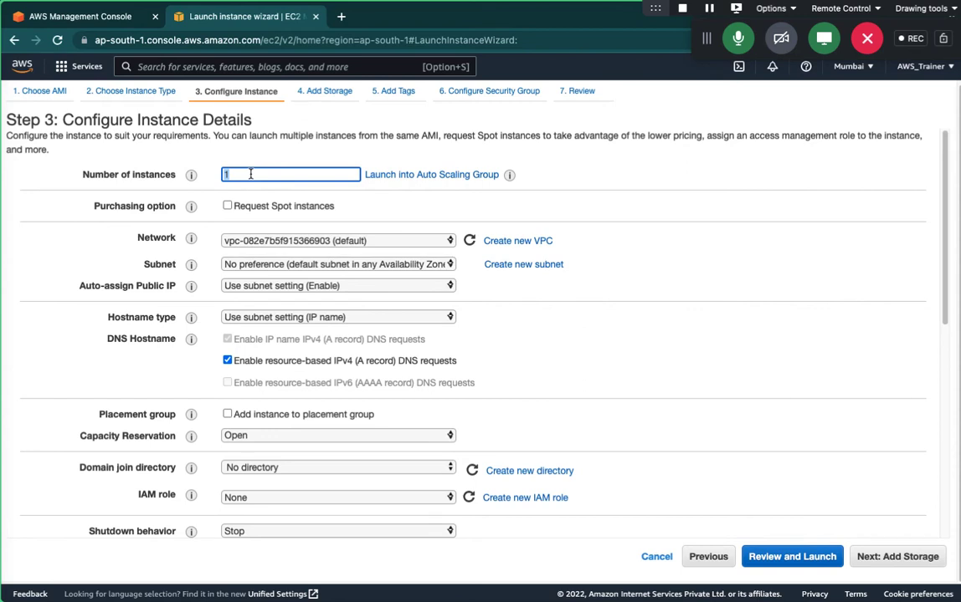
pyautogui.write('5')
pyautogui.press('BackSpace')
pyautogui.write('1')
pyautogui.doubleClick(283, 173)
pyautogui.click(282, 173)
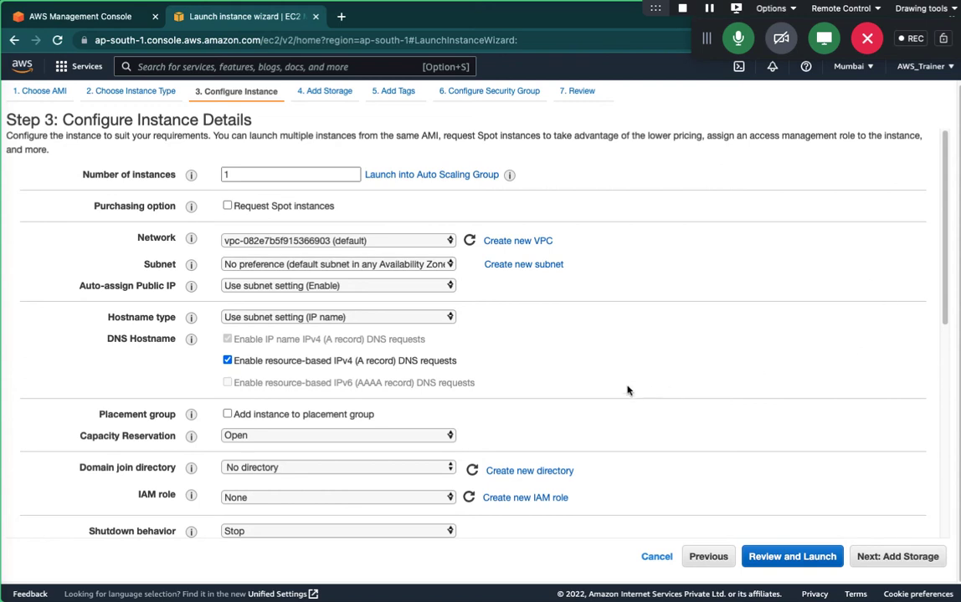
pyautogui.scroll(1, 502, 330)
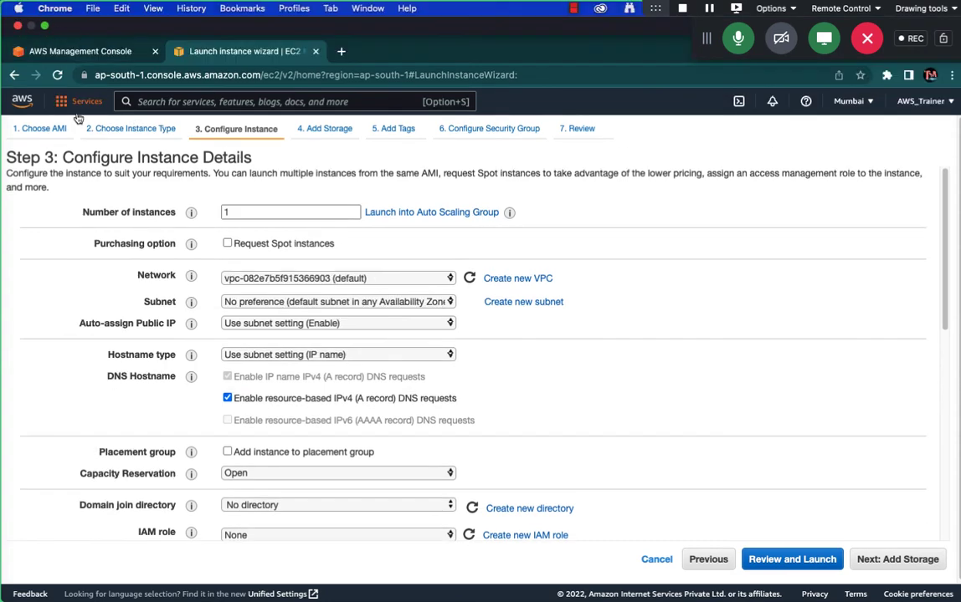
# Open the EC2 Dashboard for Asia Pacific (Mumbai) in the other console tab.
pyautogui.click(94, 48)
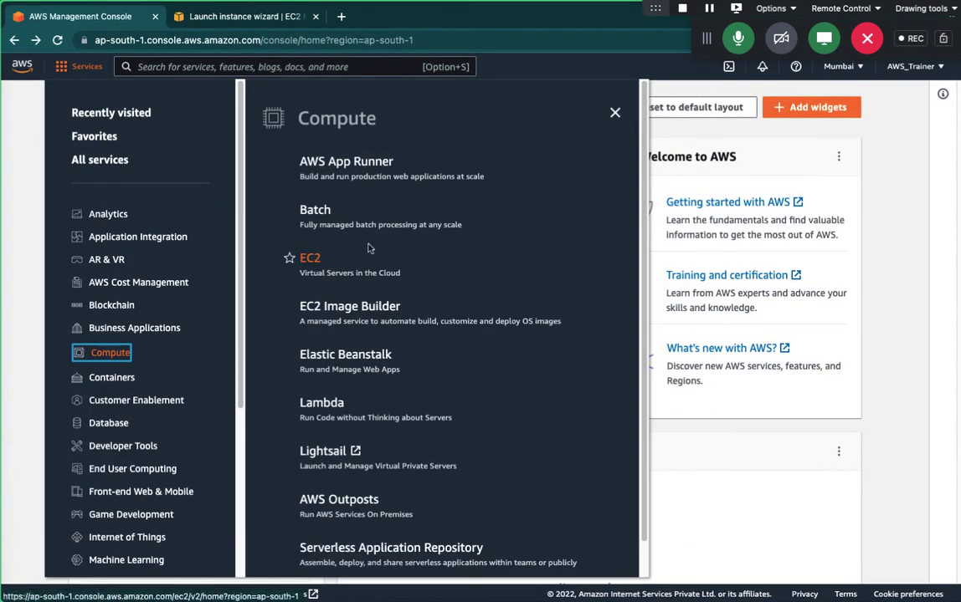
pyautogui.click(318, 261)
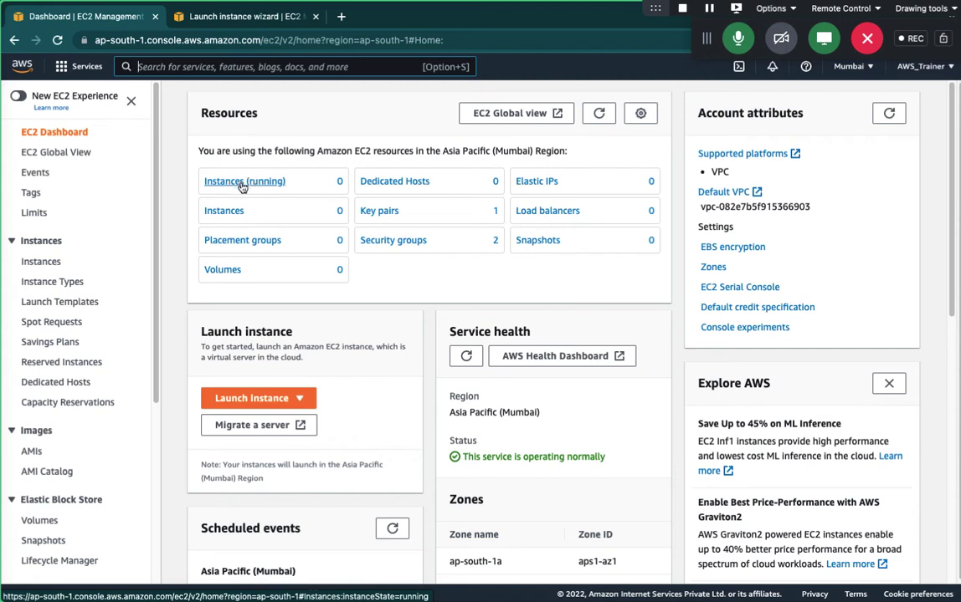
pyautogui.click(242, 184)
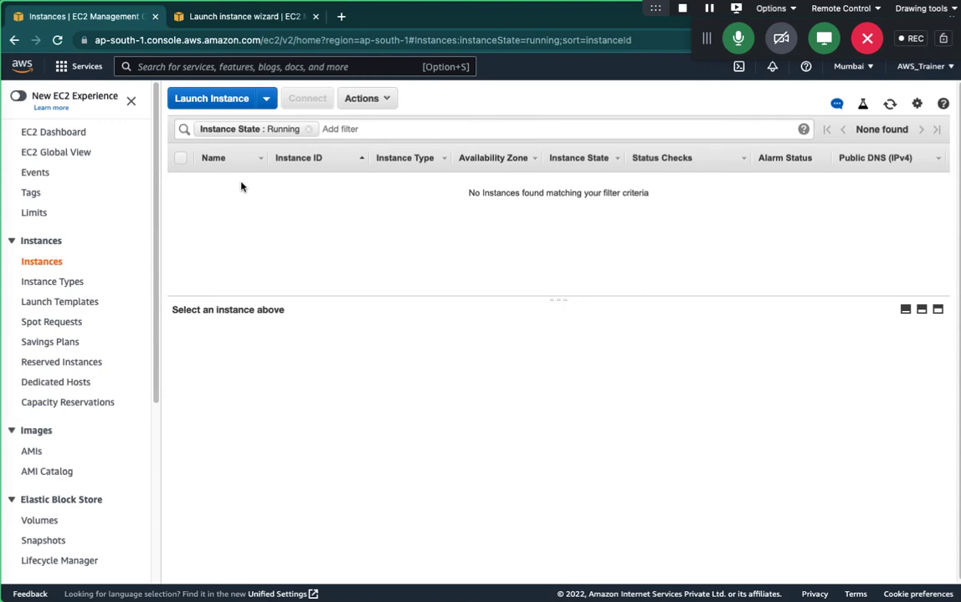
pyautogui.click(74, 134)
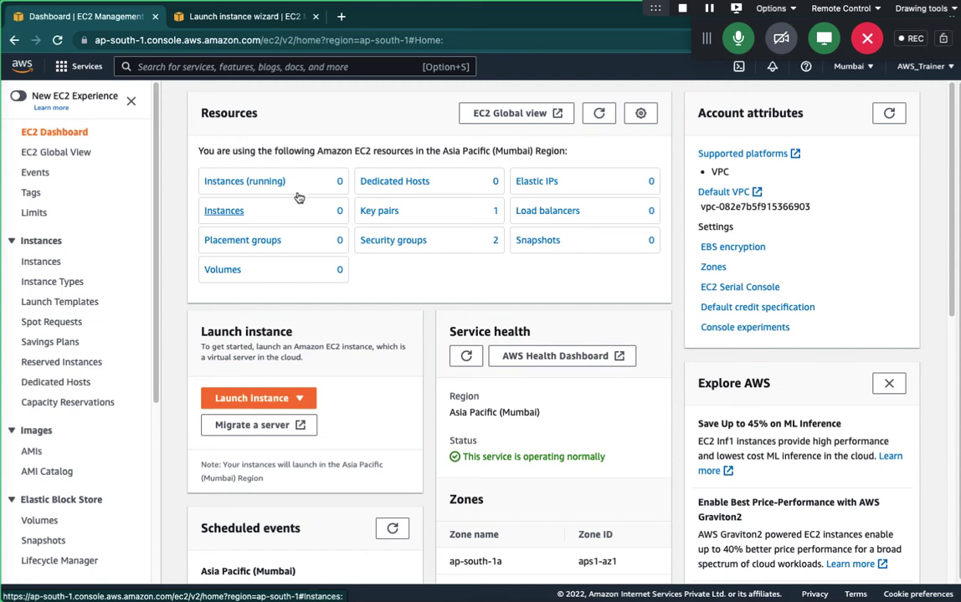
# Return to the launch wizard tab and advance to Step 4, Add Storage.
pyautogui.click(251, 16)
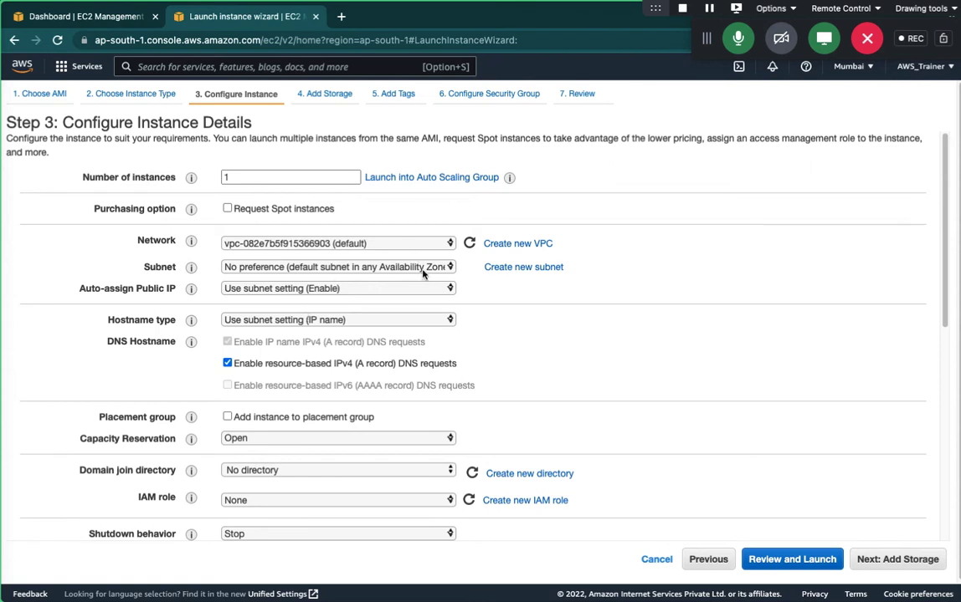
pyautogui.click(899, 560)
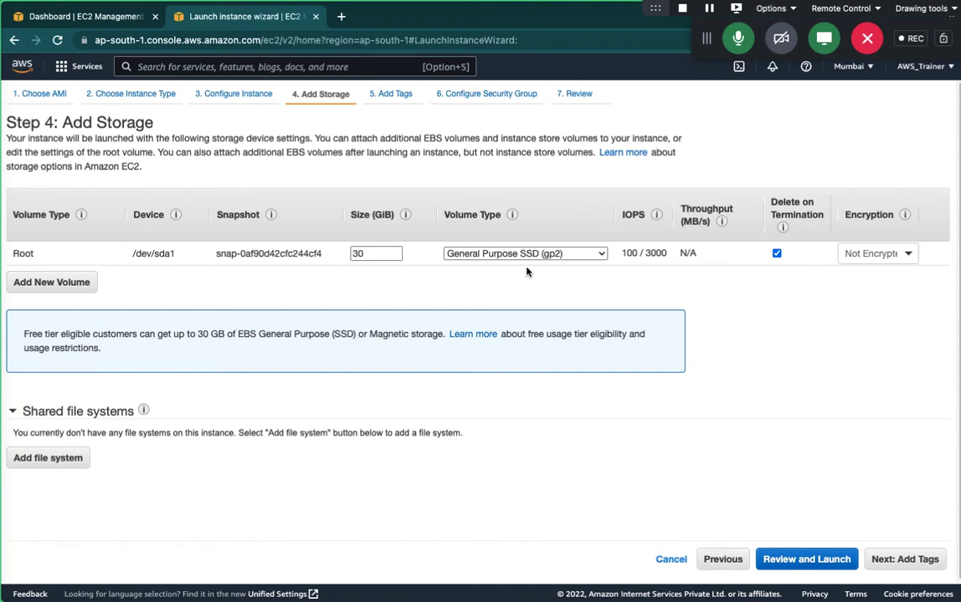
# Try a 100 GiB root volume, revert it to 30 GiB, and proceed to Add Tags.
pyautogui.doubleClick(362, 257)
pyautogui.press('BackSpace')
pyautogui.write('100')
pyautogui.press('BackSpace')
pyautogui.press('BackSpace')
pyautogui.press('BackSpace')
pyautogui.write('30')
pyautogui.click(313, 270)
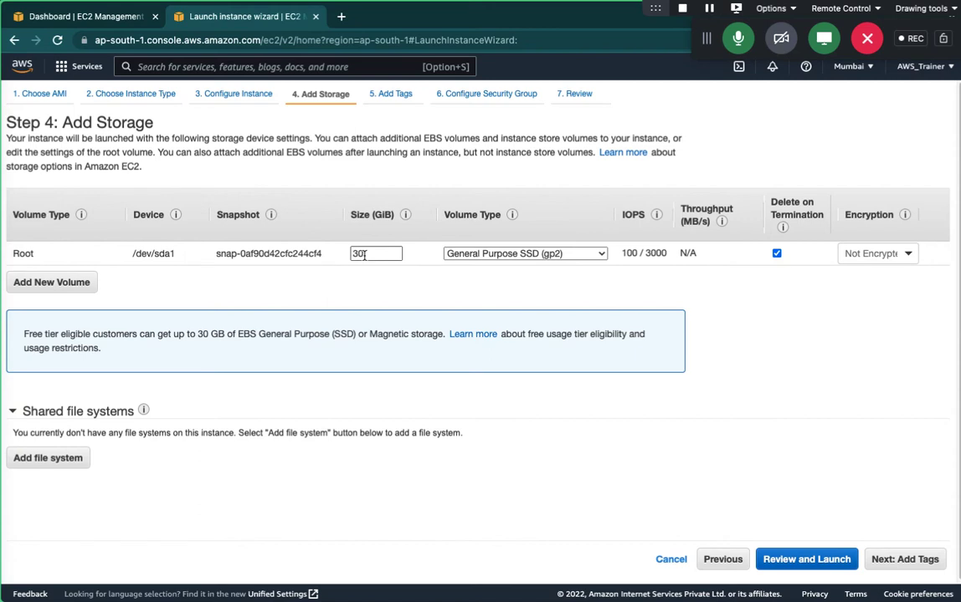
pyautogui.click(901, 561)
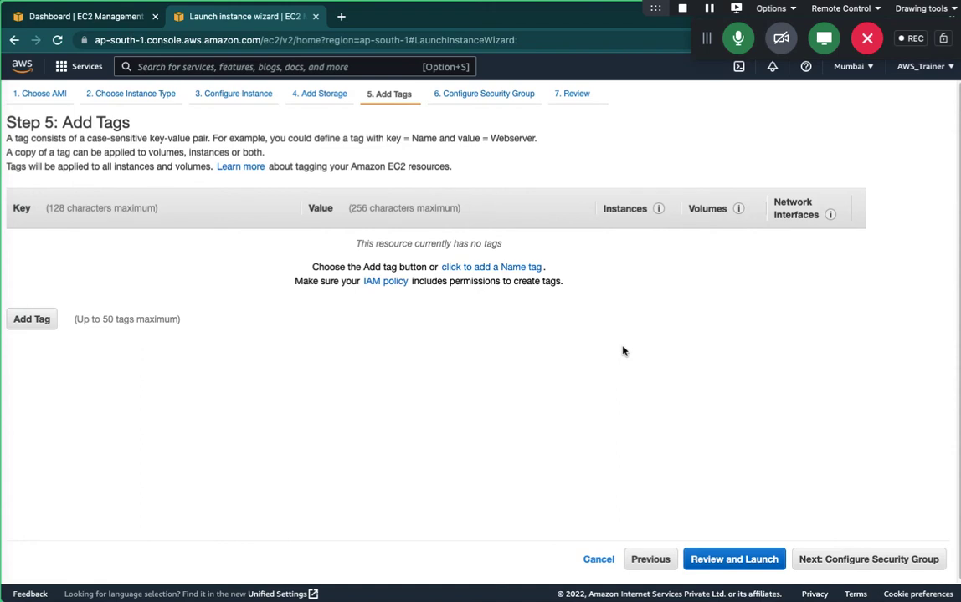
# Skip tagging and proceed to Step 6, Configure Security Group.
pyautogui.click(865, 563)
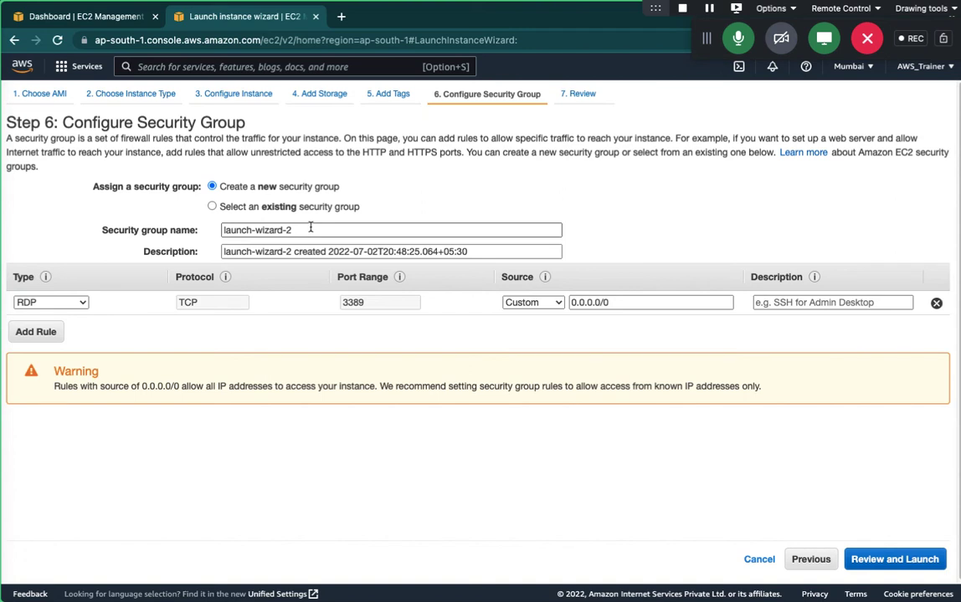
# Delete the default security group name and restrict the RDP rule's source to My IP.
pyautogui.moveTo(310, 227); pyautogui.dragTo(240, 211)
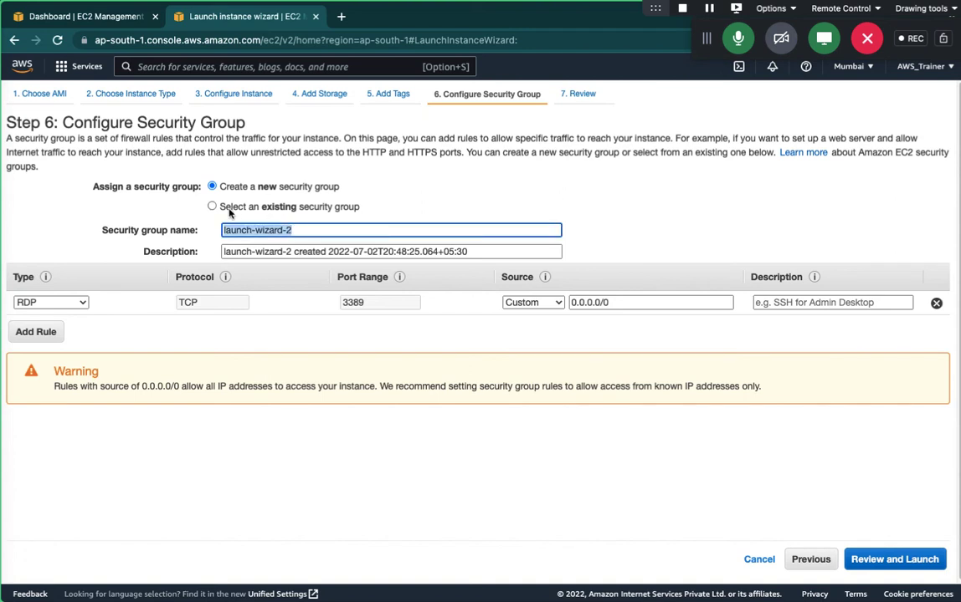
pyautogui.press('BackSpace')
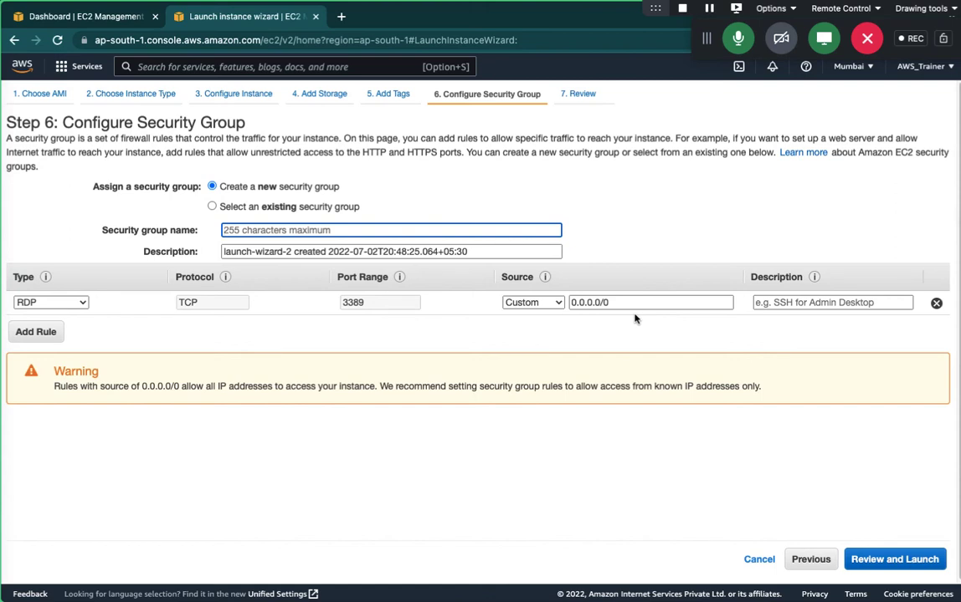
pyautogui.click(560, 304)
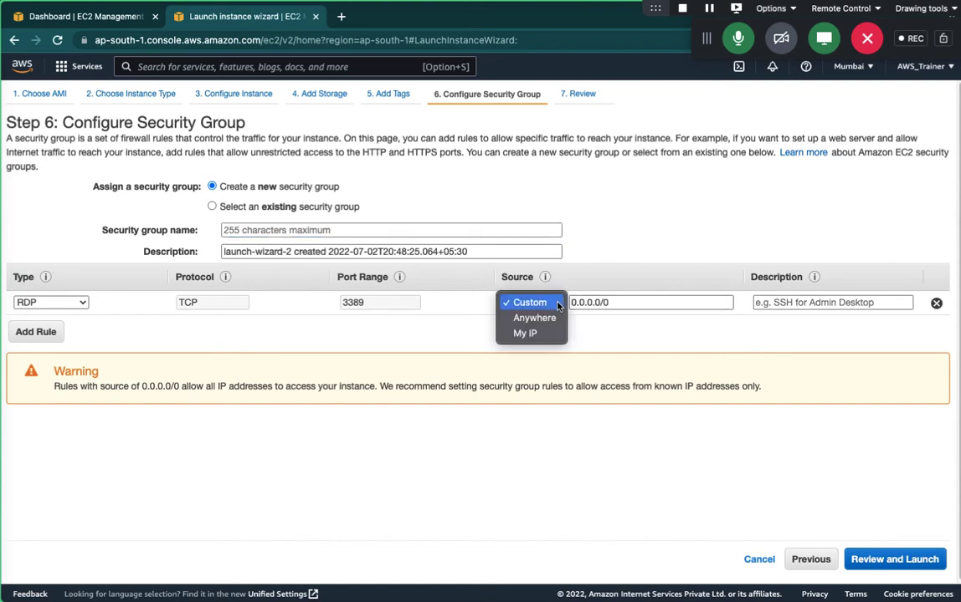
pyautogui.click(533, 331)
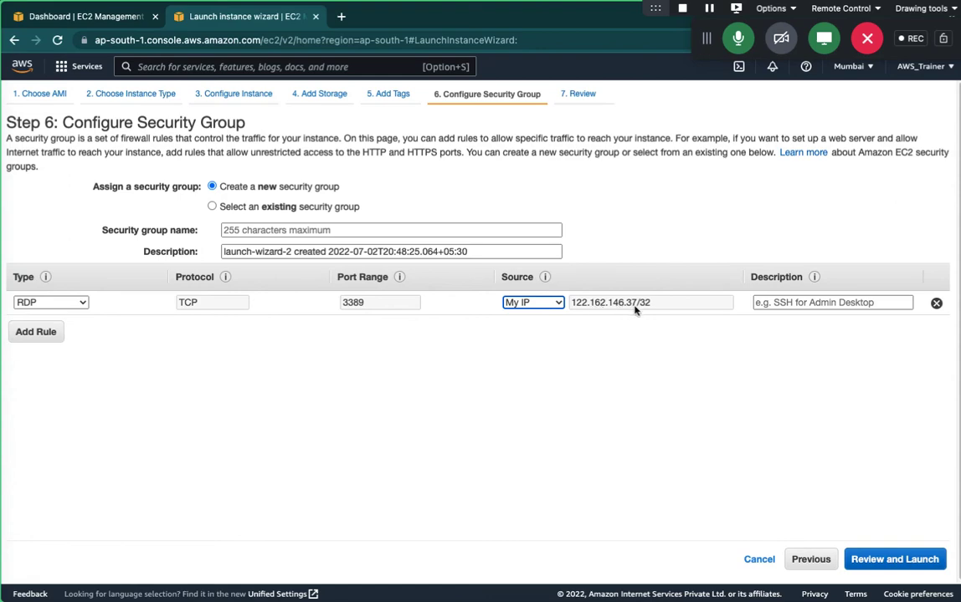
# Search 'what is my ip' in Safari to confirm the public address, then return to the console.
pyautogui.hotkey('ctrl', 'Left')
pyautogui.hotkey('ctrl', 'Left')
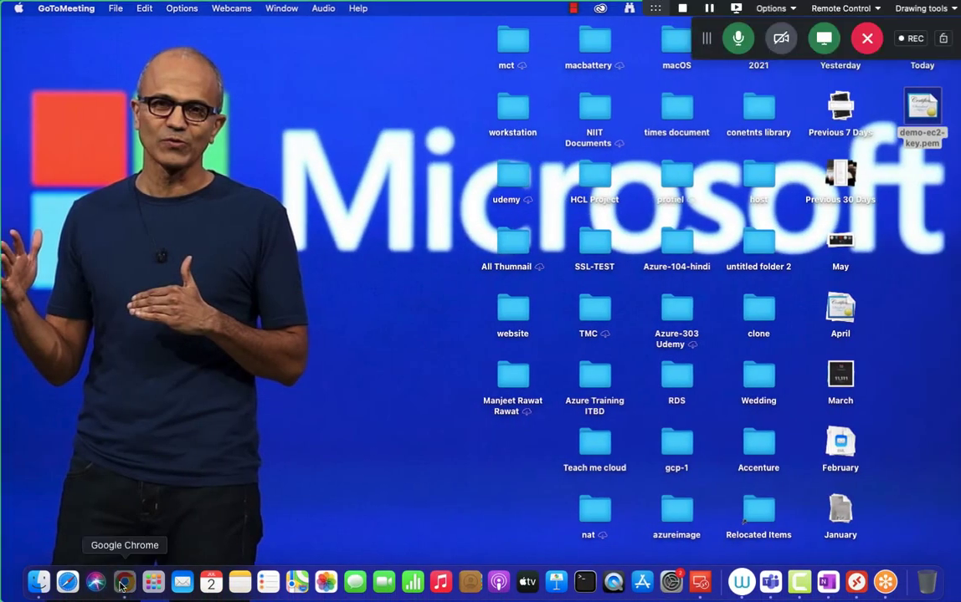
pyautogui.click(120, 586)
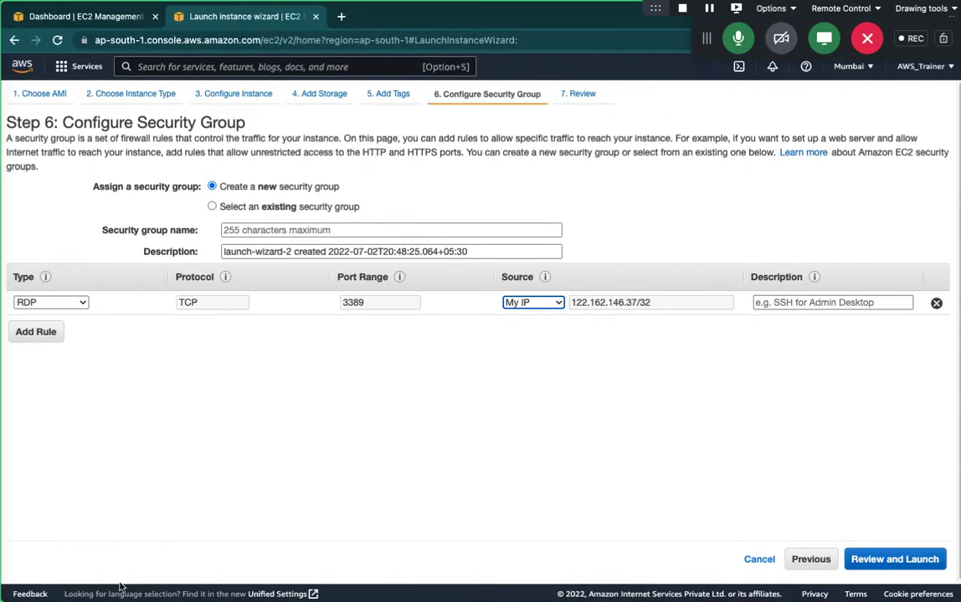
pyautogui.hotkey('ctrl', 'Left')
pyautogui.hotkey('ctrl', 'Left')
pyautogui.click(68, 583)
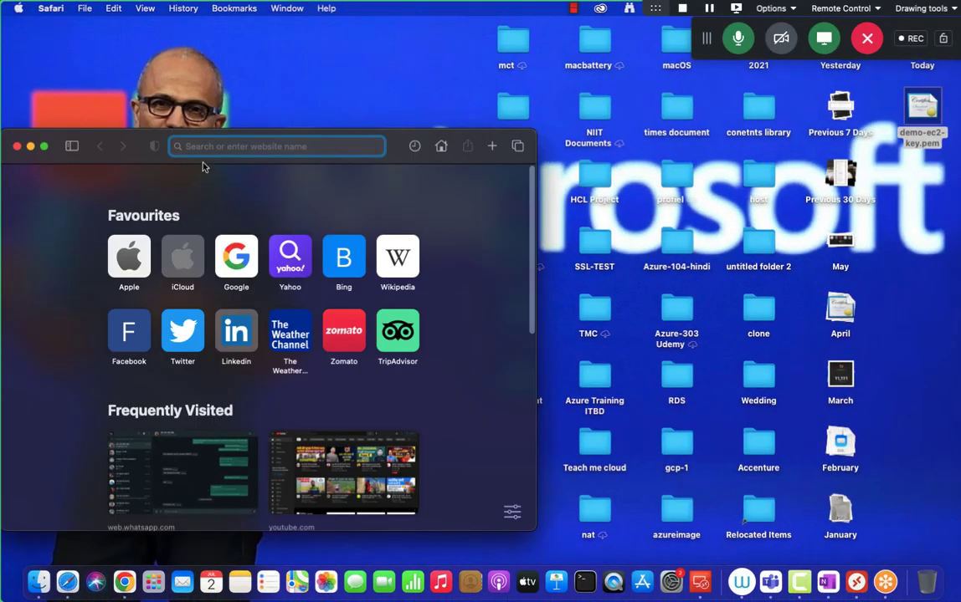
pyautogui.write('whats')
pyautogui.press('BackSpace')
pyautogui.press('BackSpace')
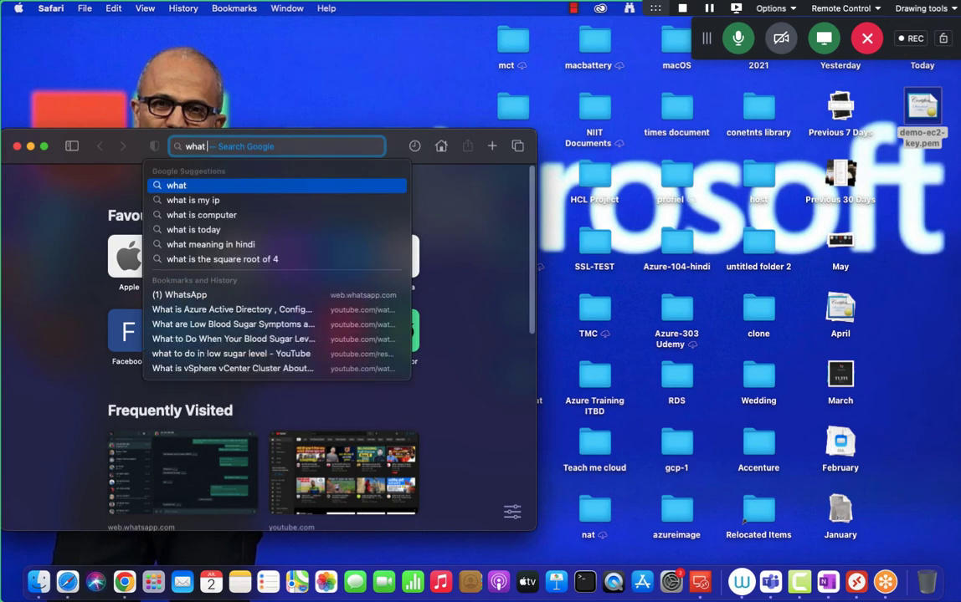
pyautogui.write('is my ip')
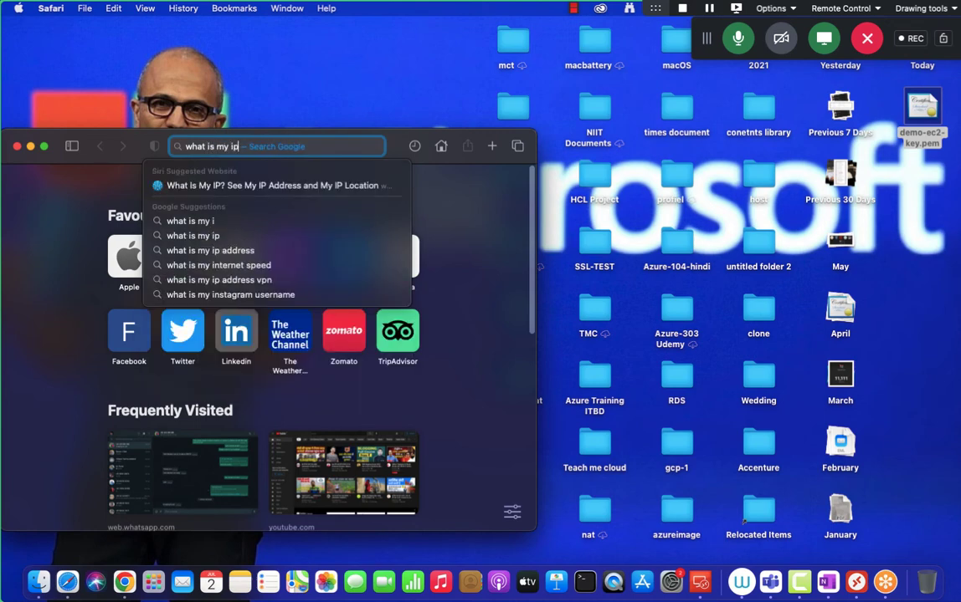
pyautogui.press('Return')
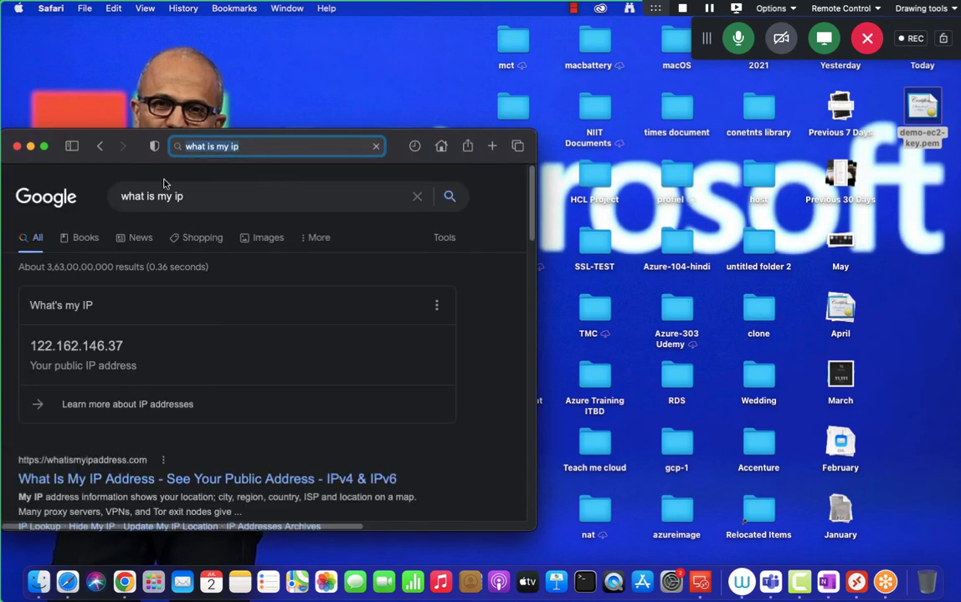
pyautogui.click(46, 147)
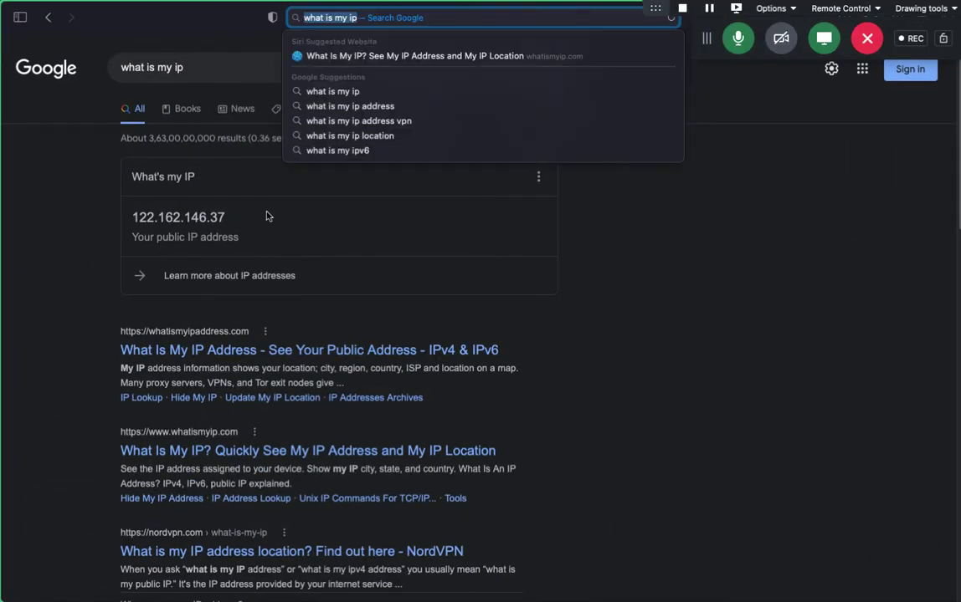
pyautogui.click(594, 293)
pyautogui.hotkey('ctrl', 'Right')
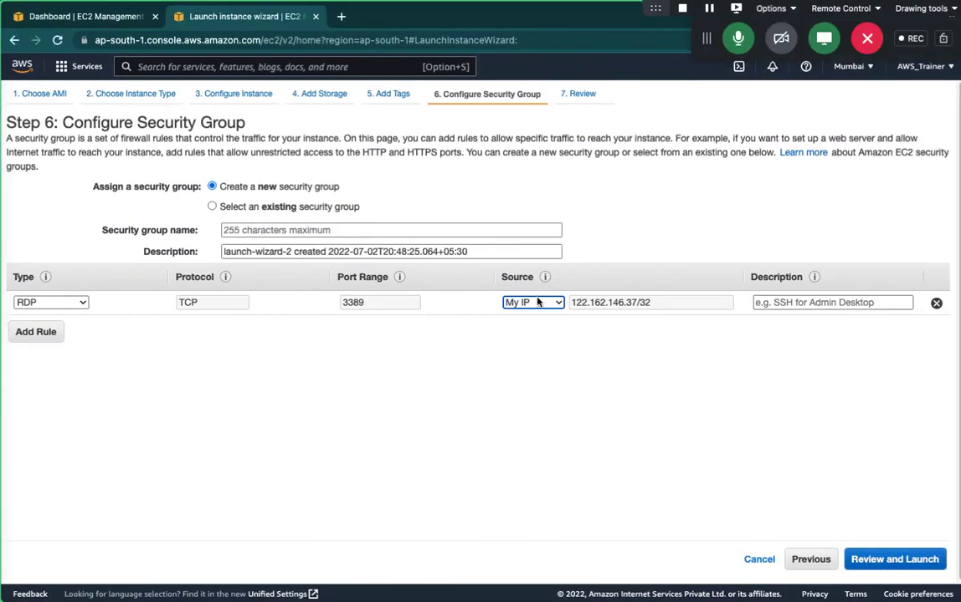
pyautogui.moveTo(544, 277)
pyautogui.click(543, 305)
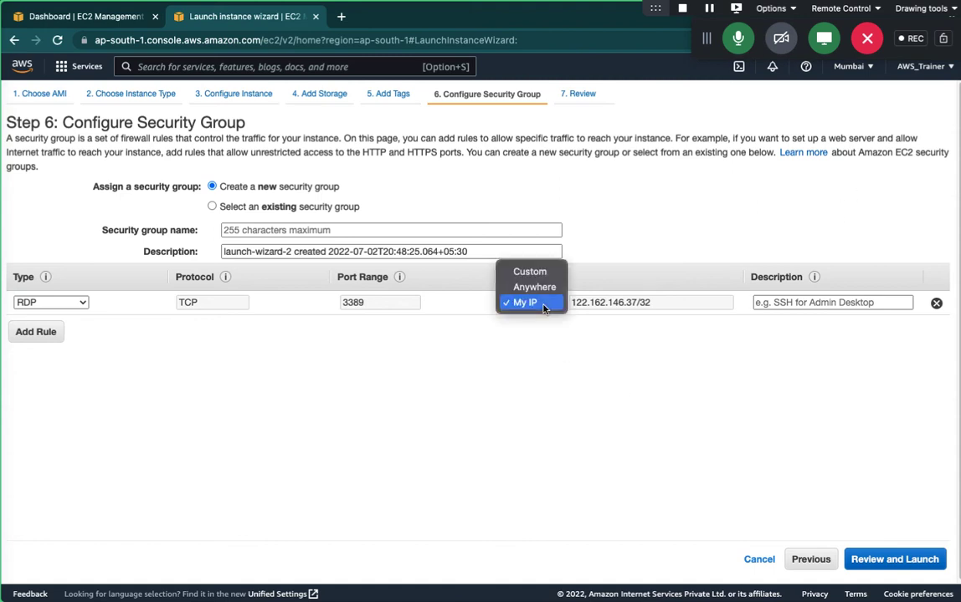
pyautogui.click(530, 272)
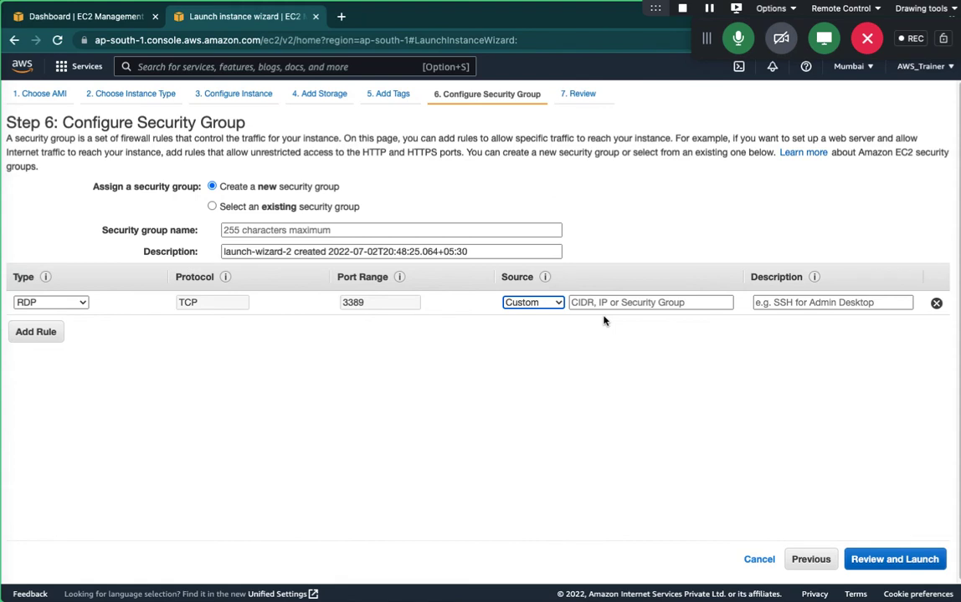
pyautogui.click(557, 304)
pyautogui.click(538, 336)
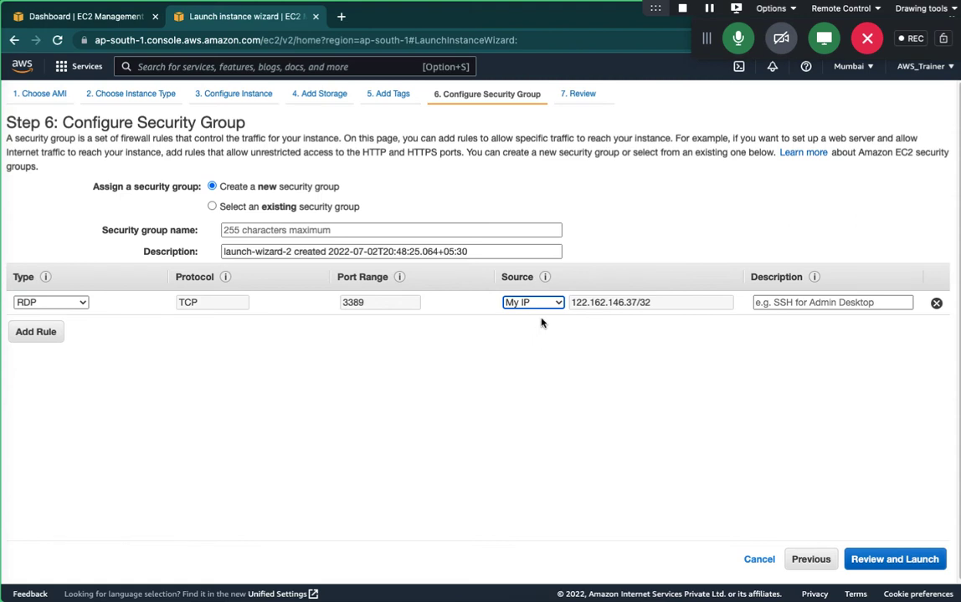
# Set the RDP rule's source to Custom, then Anywhere (0.0.0.0/0, ::/0), glancing at the Dashboard.
pyautogui.click(539, 302)
pyautogui.click(529, 272)
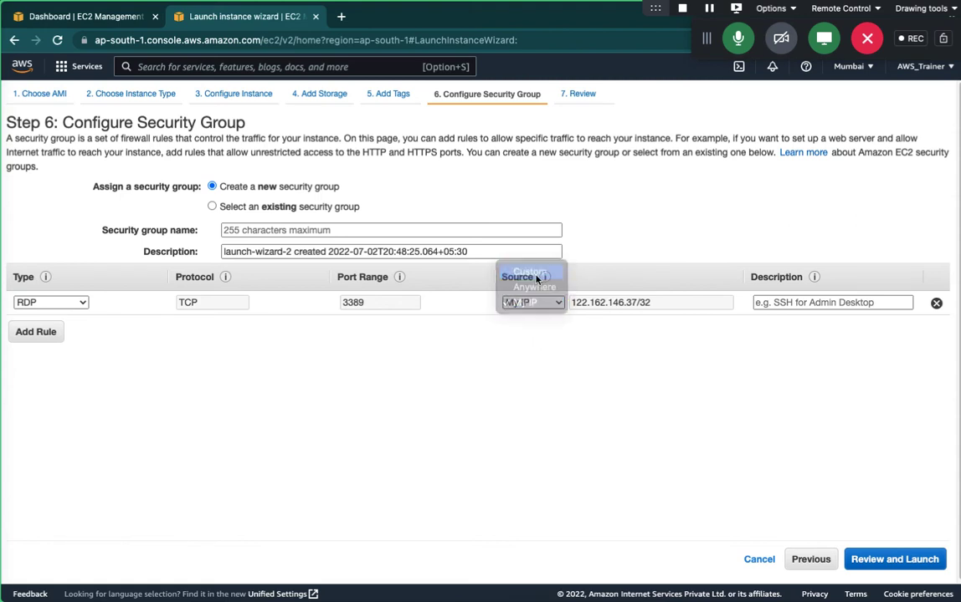
pyautogui.click(643, 302)
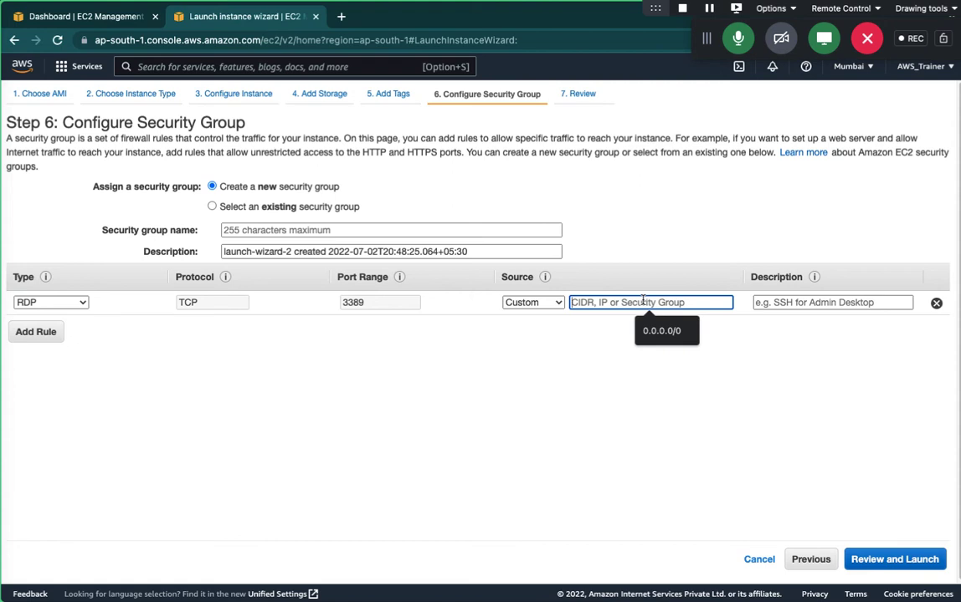
pyautogui.click(530, 303)
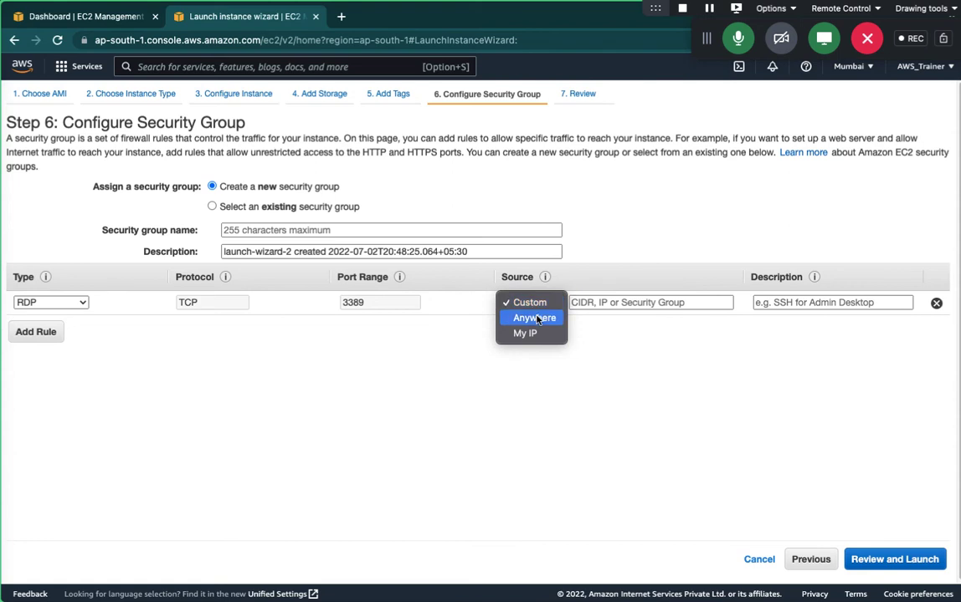
pyautogui.click(534, 318)
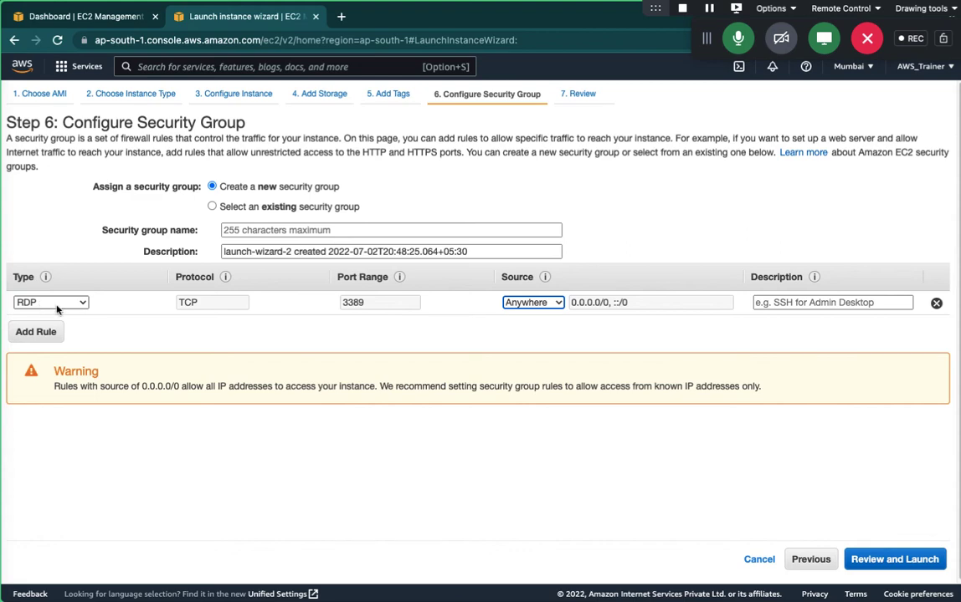
pyautogui.click(79, 22)
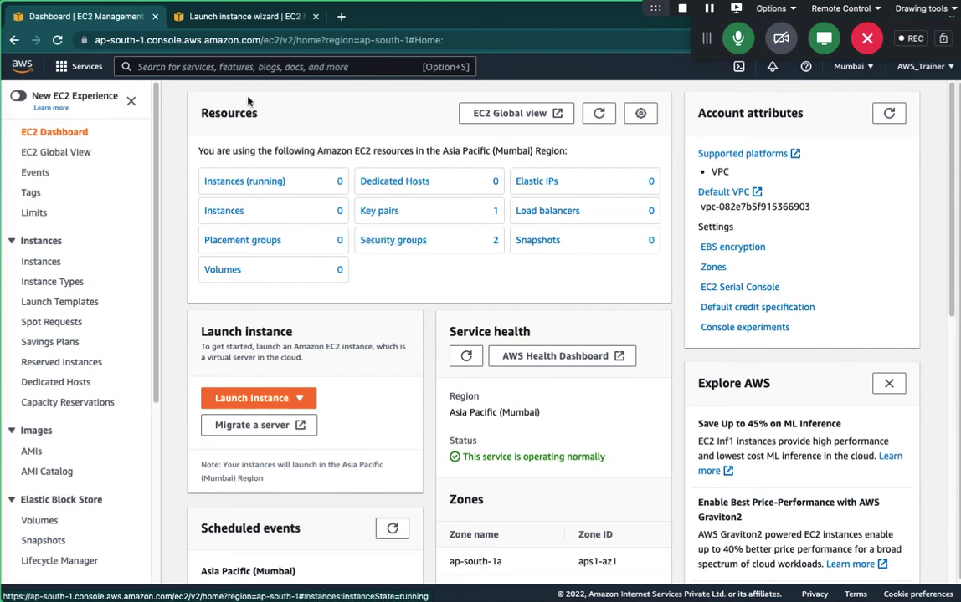
pyautogui.click(224, 20)
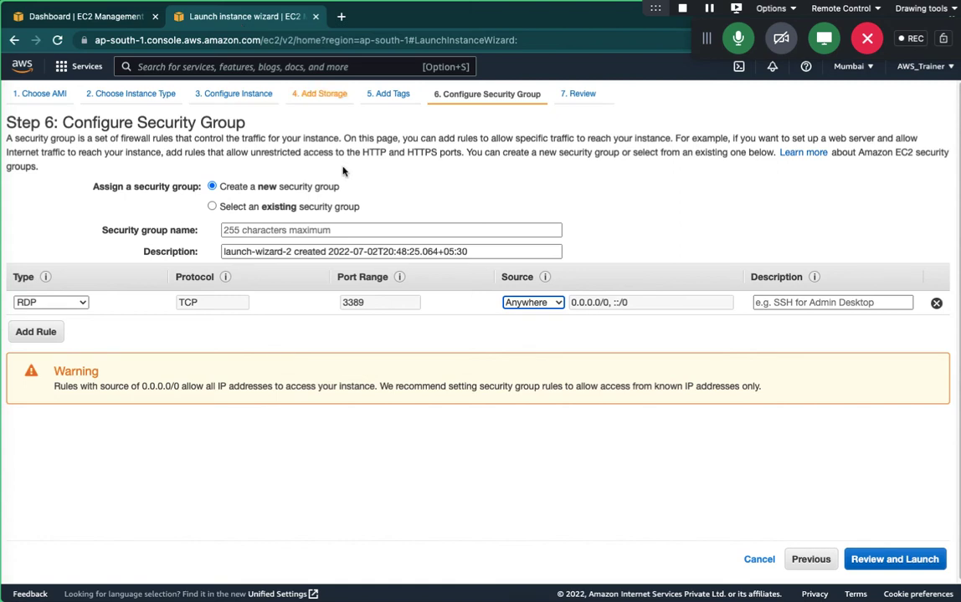
# Enter aws-class as the security group name, removing the stray trailing hyphen.
pyautogui.click(900, 560)
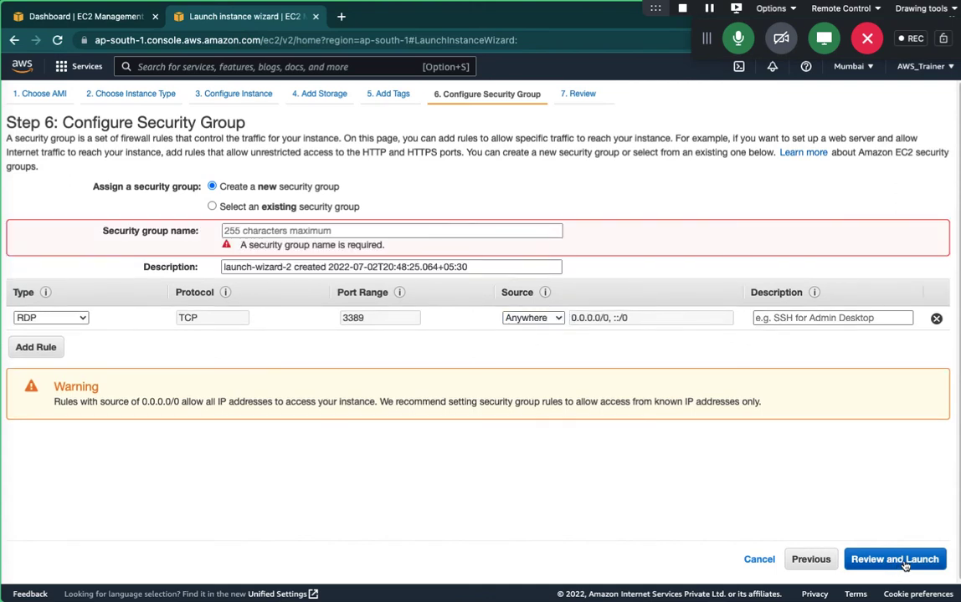
pyautogui.click(294, 230)
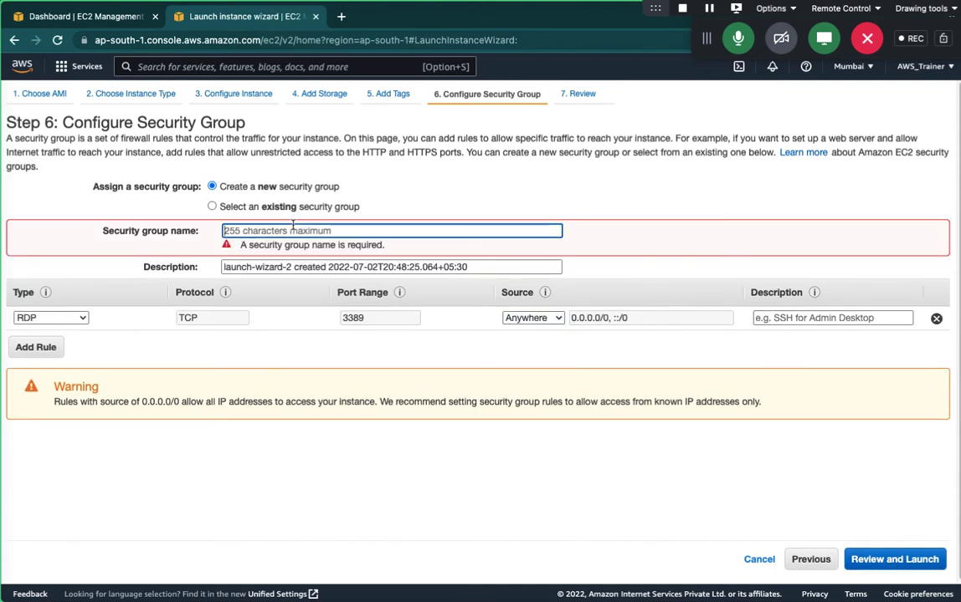
pyautogui.write('a')
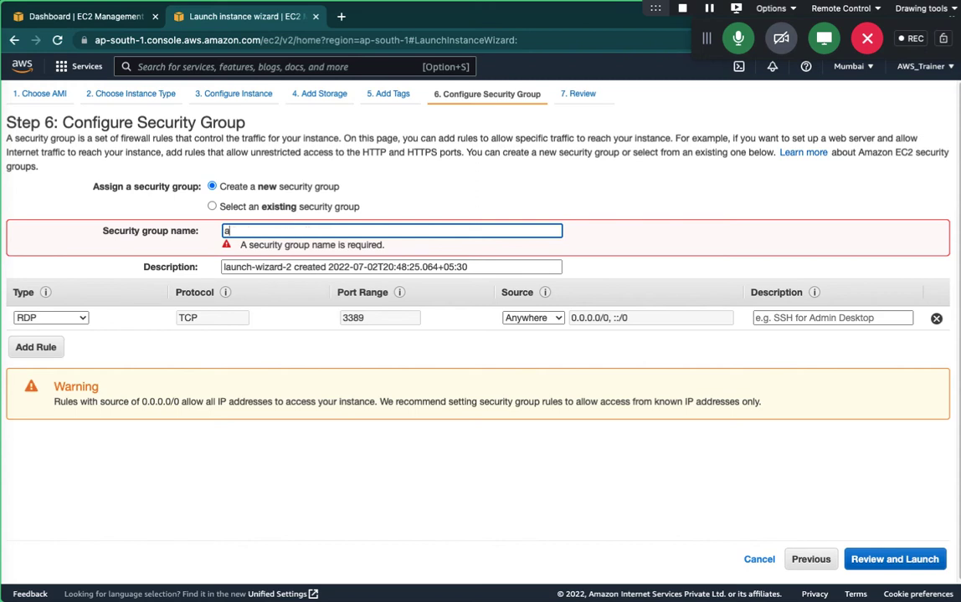
pyautogui.write('ws-class-')
pyautogui.press('BackSpace')
# Review the launch summary: t2.micro instance, security group aws-class allowing RDP on TCP 3389.
pyautogui.click(910, 561)
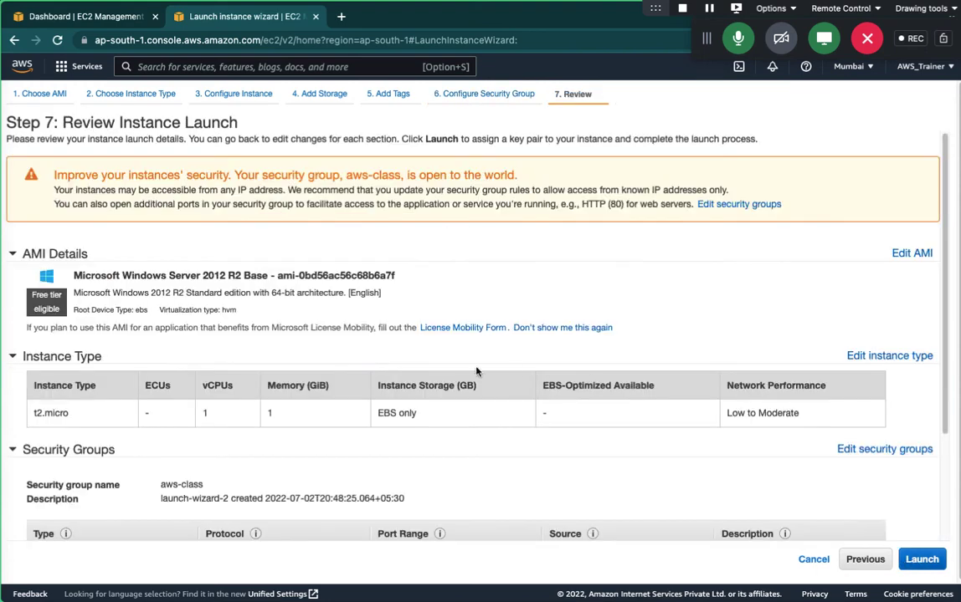
pyautogui.scroll(-3, 477, 372)
pyautogui.scroll(3, 476, 372)
pyautogui.scroll(-1, 216, 318)
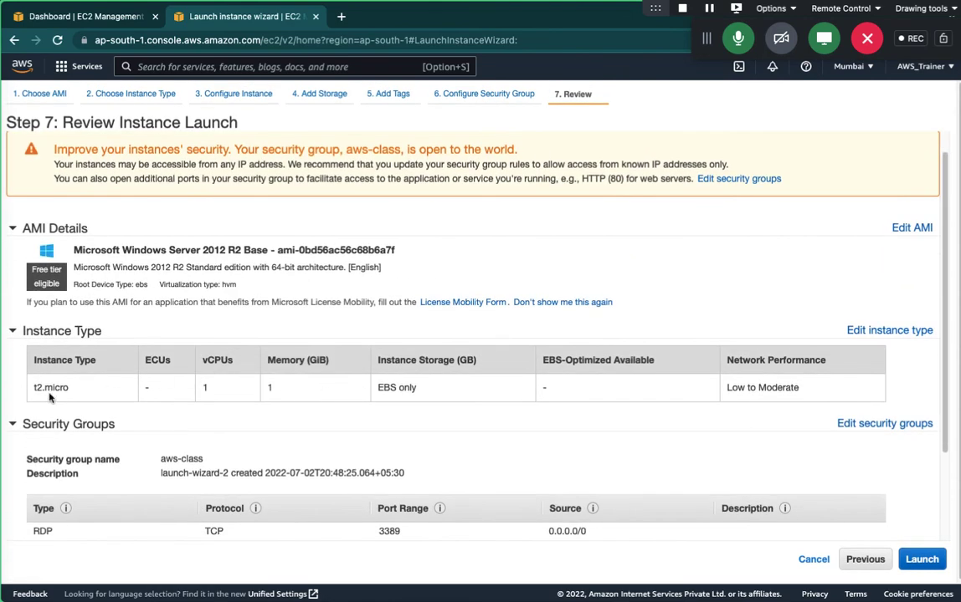
pyautogui.scroll(-3, 182, 369)
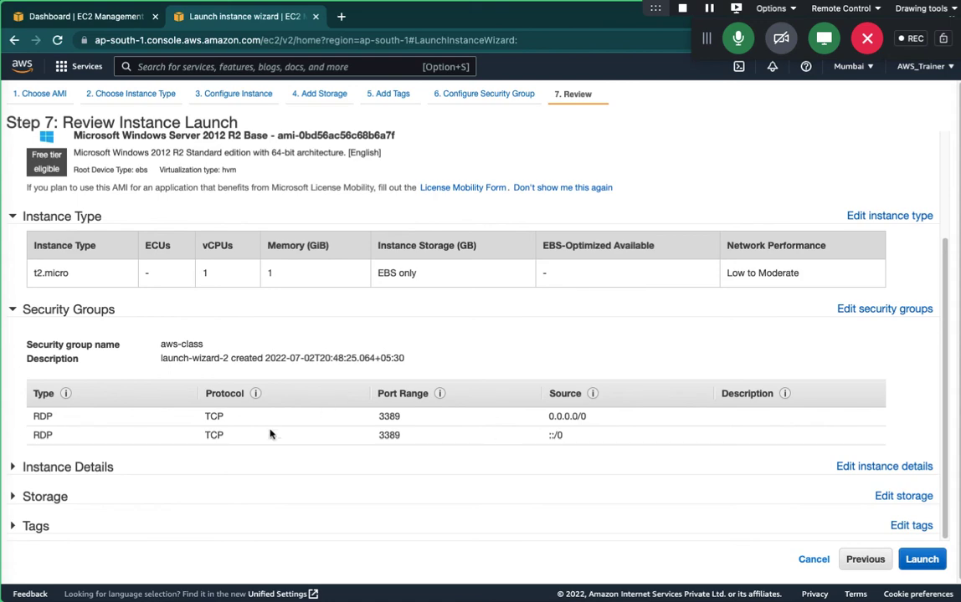
# Start the launch and choose 'Create a new key pair' in the key pair dialog.
pyautogui.click(922, 560)
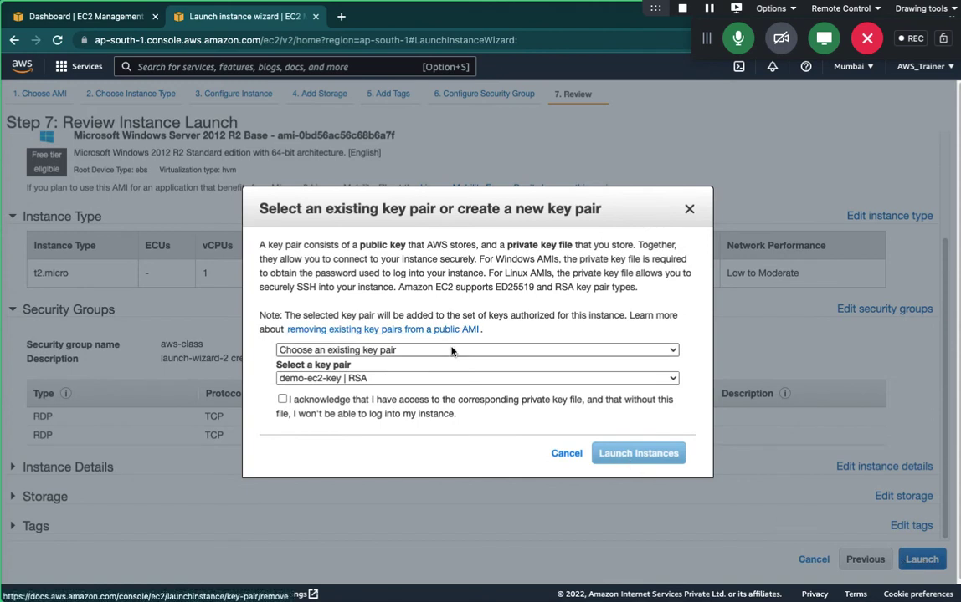
pyautogui.click(368, 349)
pyautogui.click(363, 368)
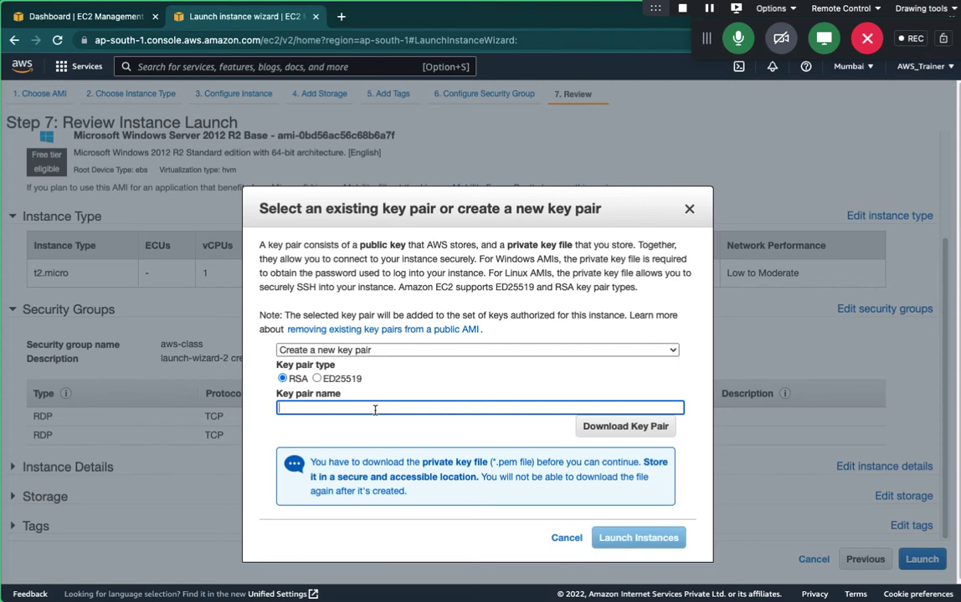
# Name the key pair aws-class-key, download aws-class-key.pem, and launch the instance.
pyautogui.write('aws-class-key')
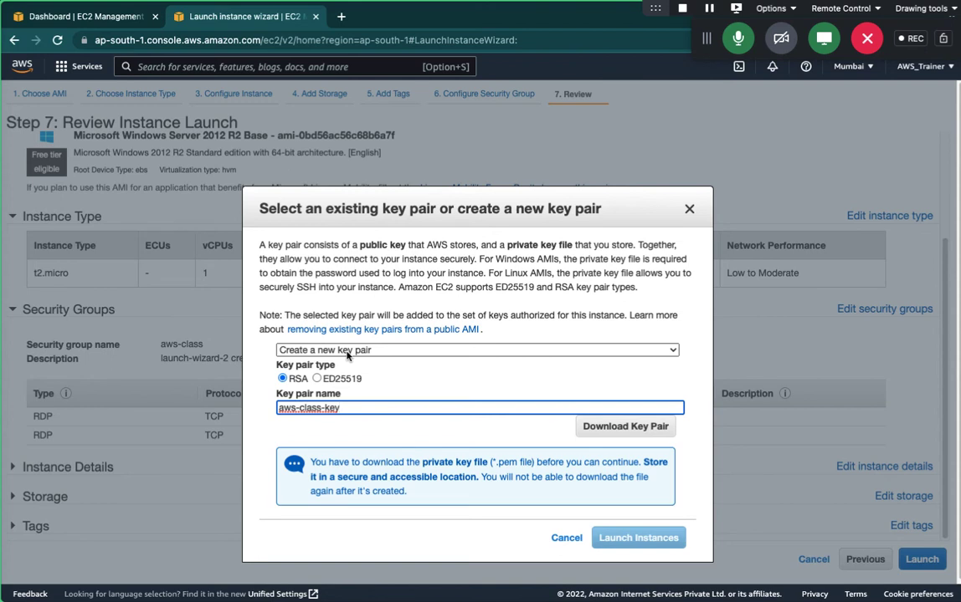
pyautogui.click(615, 430)
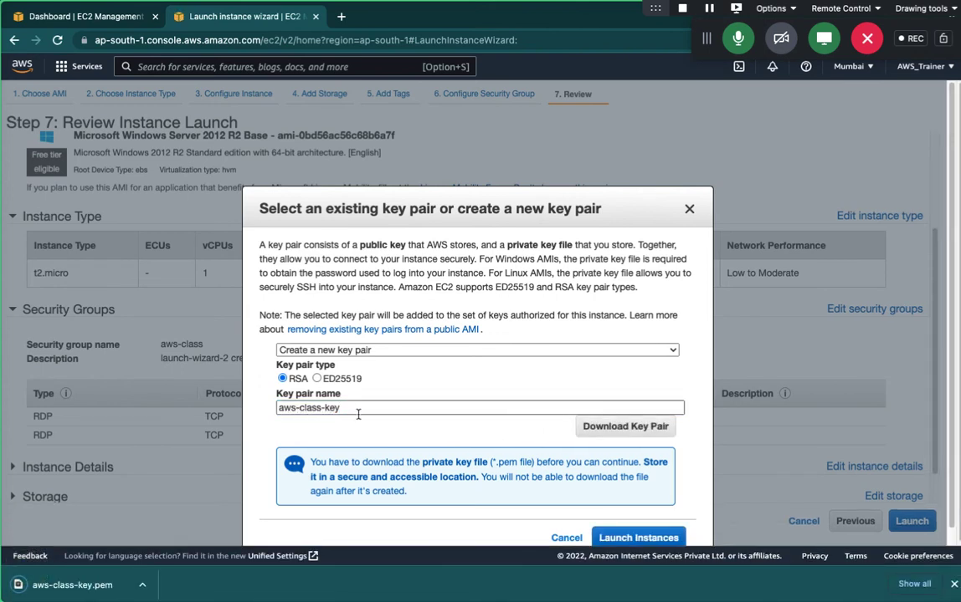
pyautogui.moveTo(552, 207); pyautogui.dragTo(544, 184)
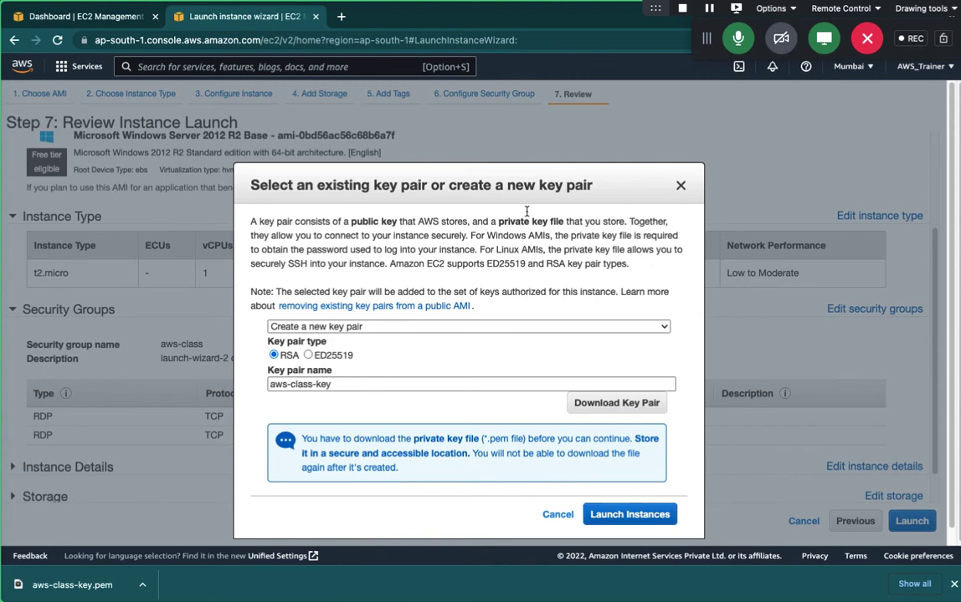
pyautogui.moveTo(472, 185); pyautogui.dragTo(447, 171)
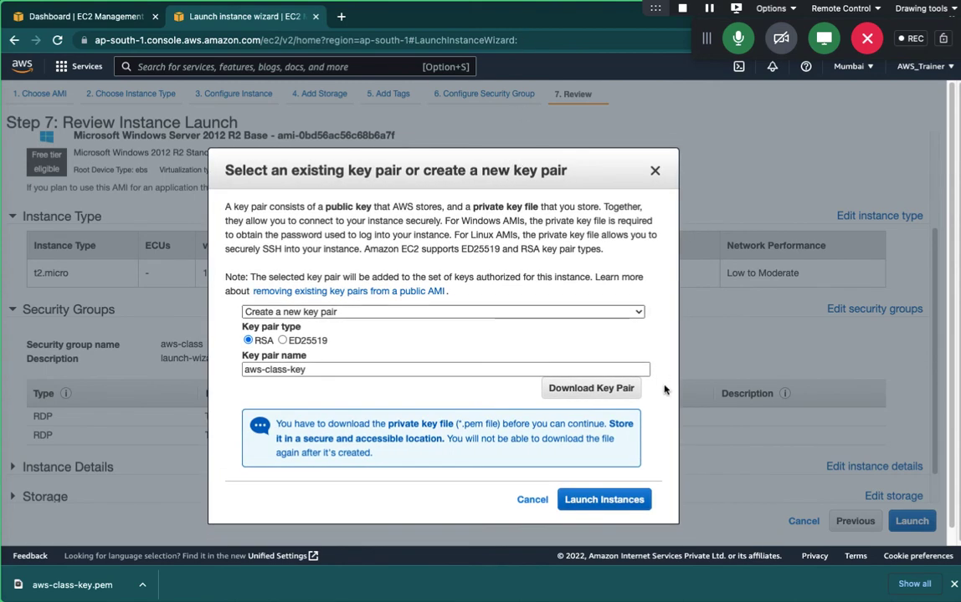
pyautogui.click(606, 500)
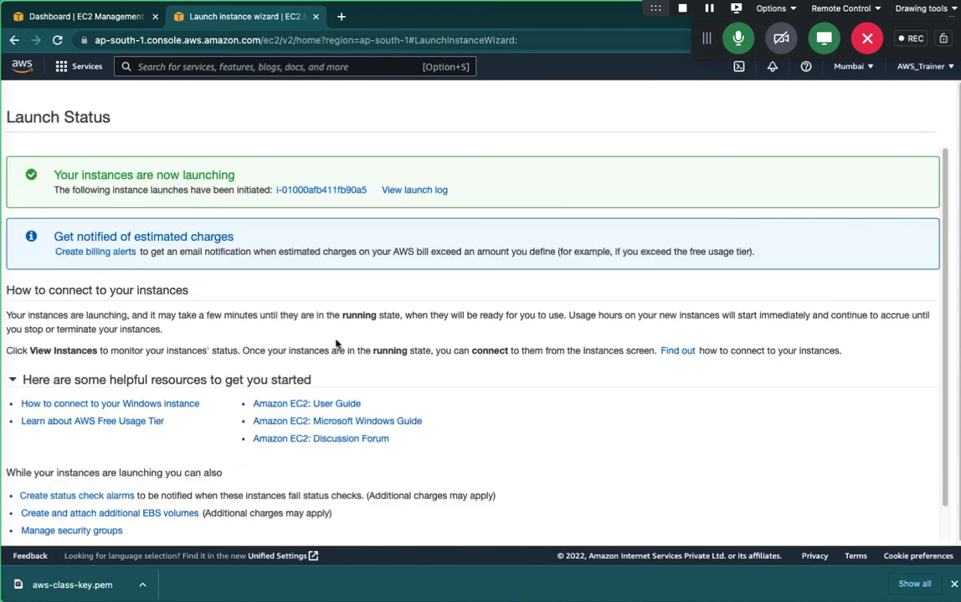
pyautogui.scroll(-2, 304, 310)
# In the Instances list, set the pending instance's Name to 'Windows-Server 12'.
pyautogui.click(875, 529)
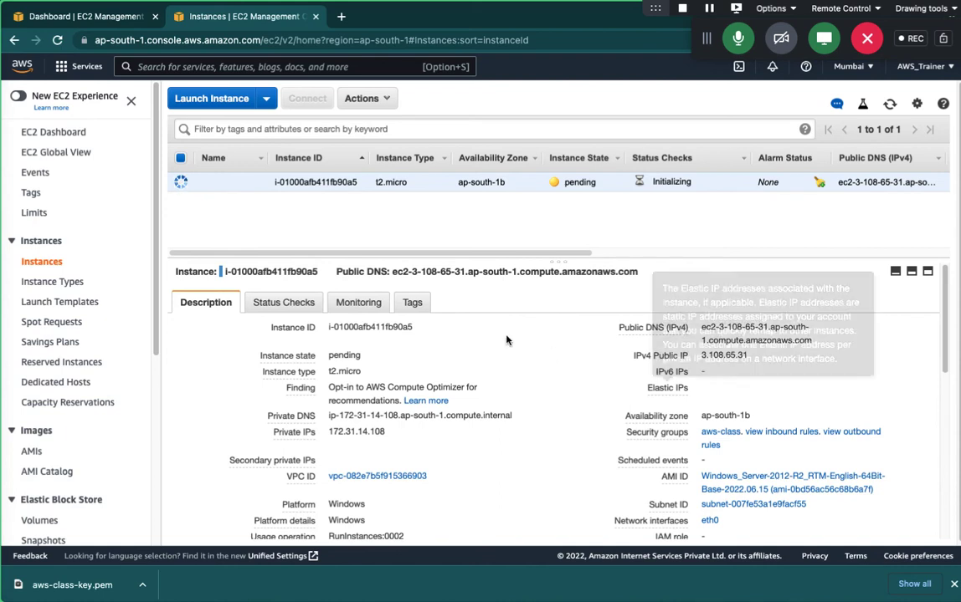
pyautogui.click(256, 186)
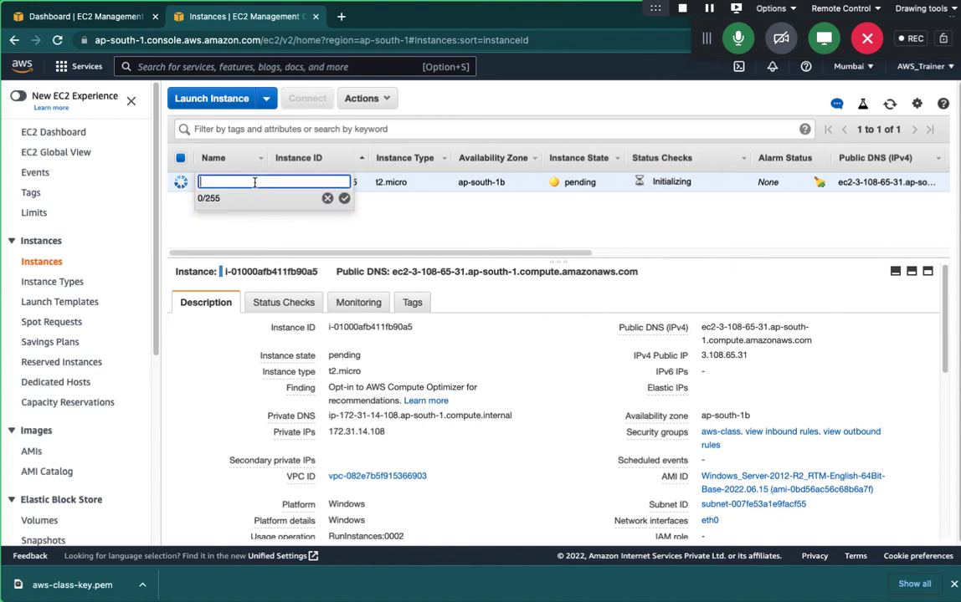
pyautogui.write('Windows-Server 12')
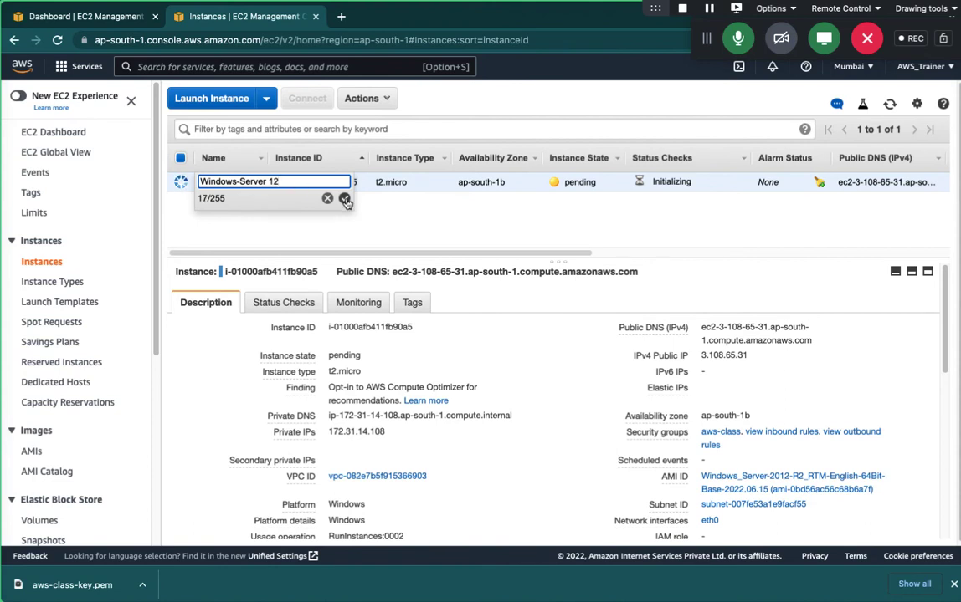
pyautogui.press('Return')
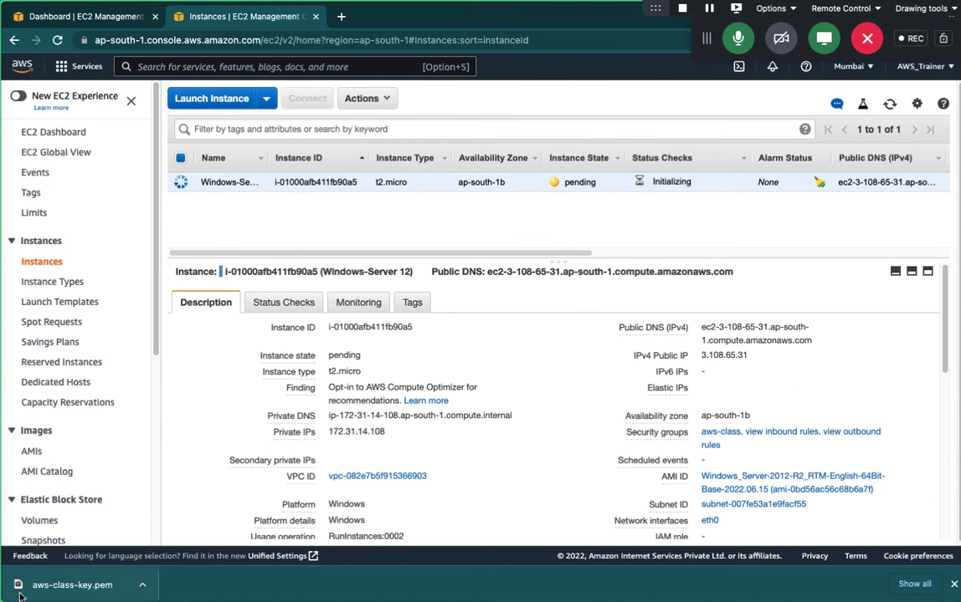
# Locate aws-class-key.pem in Downloads via Show in Finder and drag it onto the desktop.
pyautogui.click(141, 585)
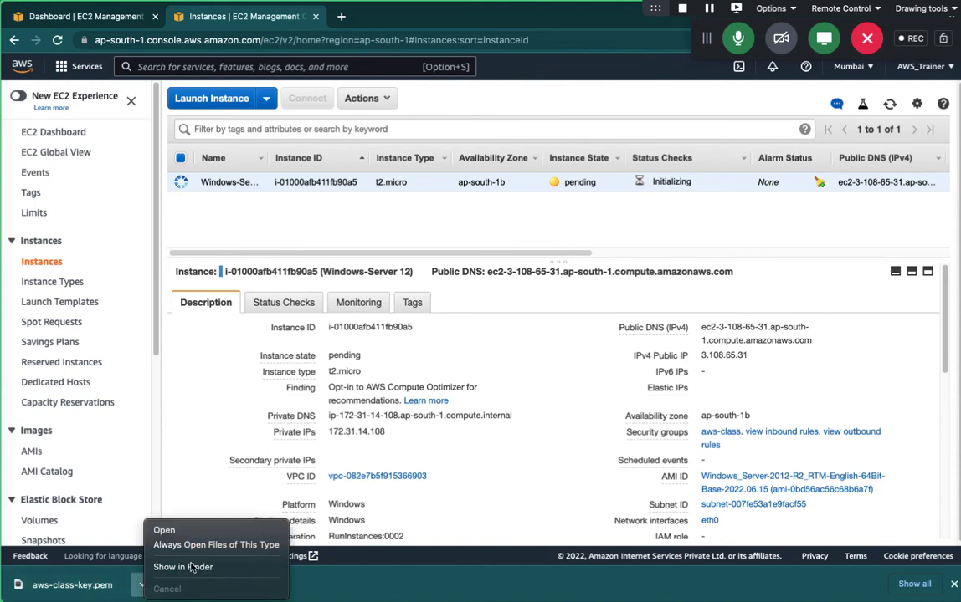
pyautogui.click(172, 511)
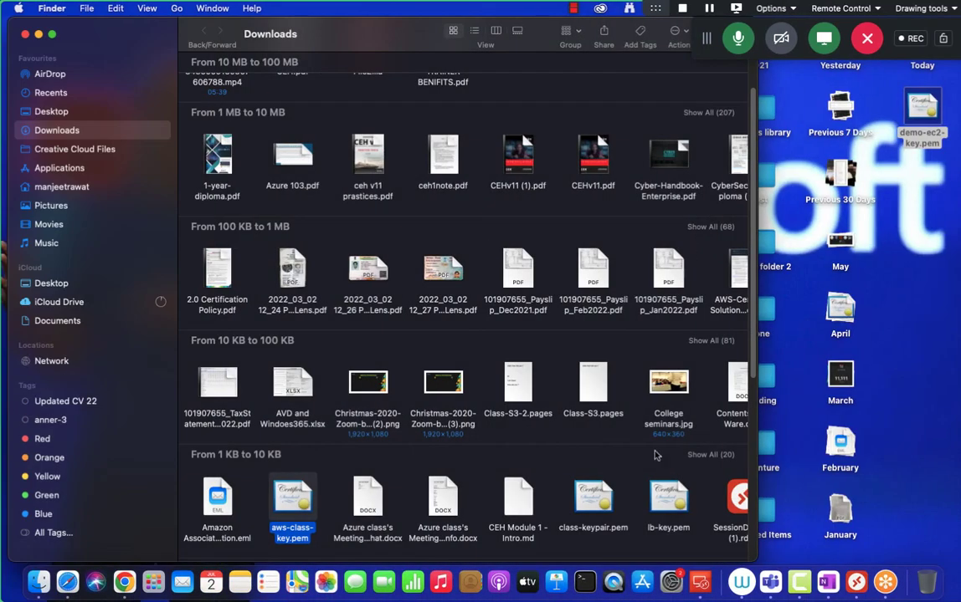
pyautogui.moveTo(289, 497); pyautogui.dragTo(945, 351)
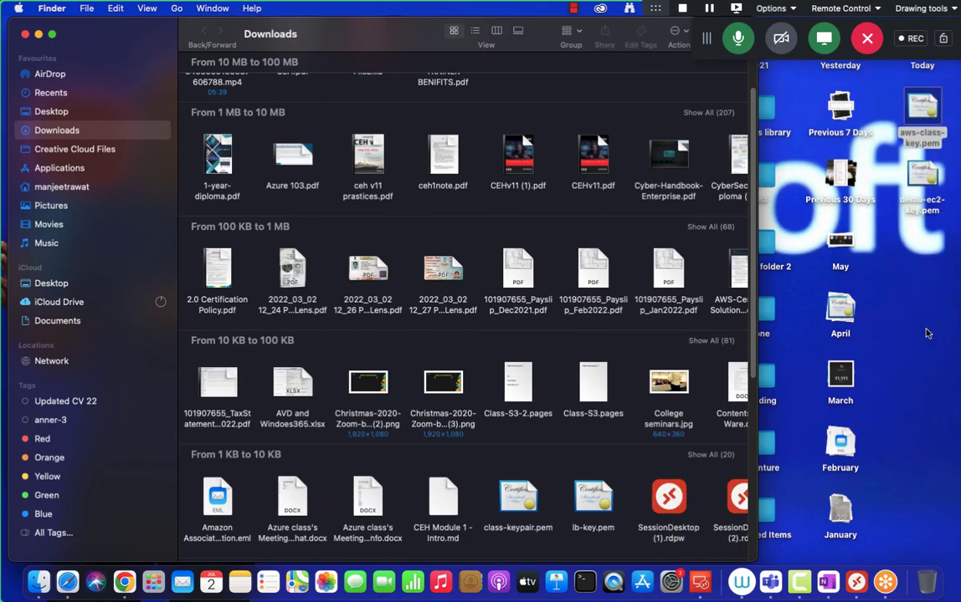
pyautogui.press('super+w')
# Refresh the instance list and widen the Name column so 'Windows-Server 12' shows in full.
pyautogui.hotkey('ctrl', 'Right')
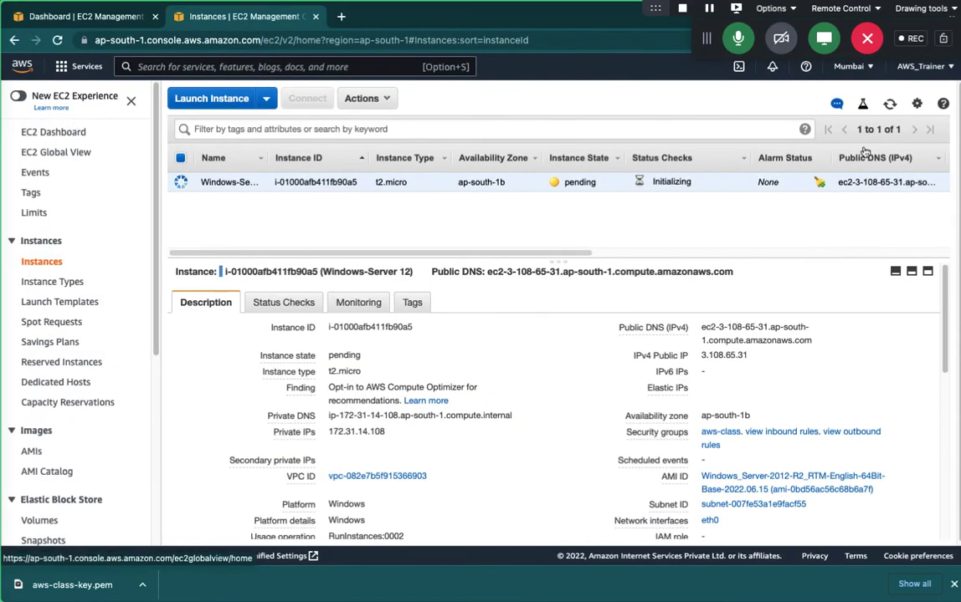
pyautogui.click(890, 104)
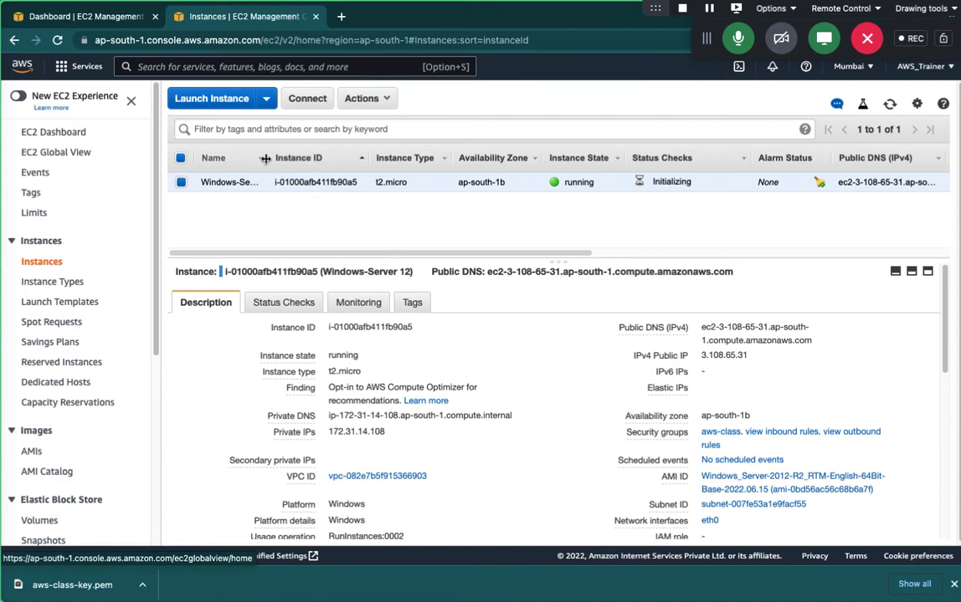
pyautogui.moveTo(269, 159); pyautogui.dragTo(344, 151)
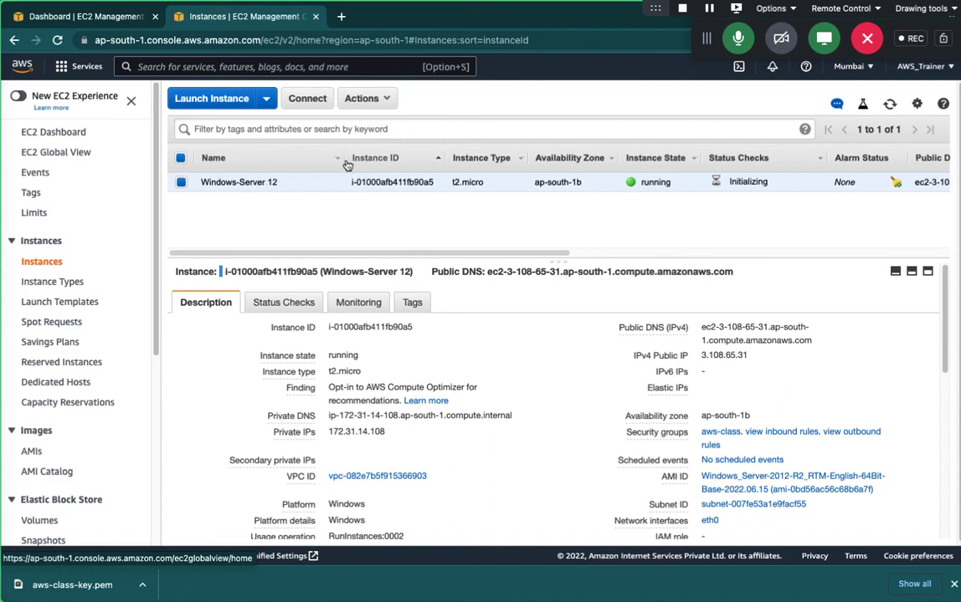
pyautogui.moveTo(325, 161); pyautogui.dragTo(300, 161)
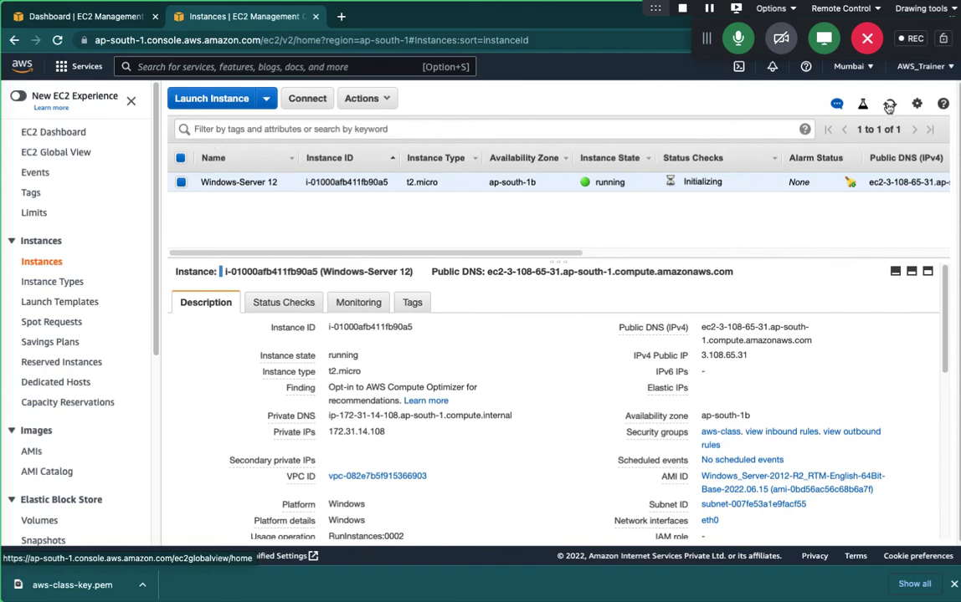
# Refresh the instances table until Windows-Server 12 reports 2/2 checks passed.
pyautogui.click(890, 106)
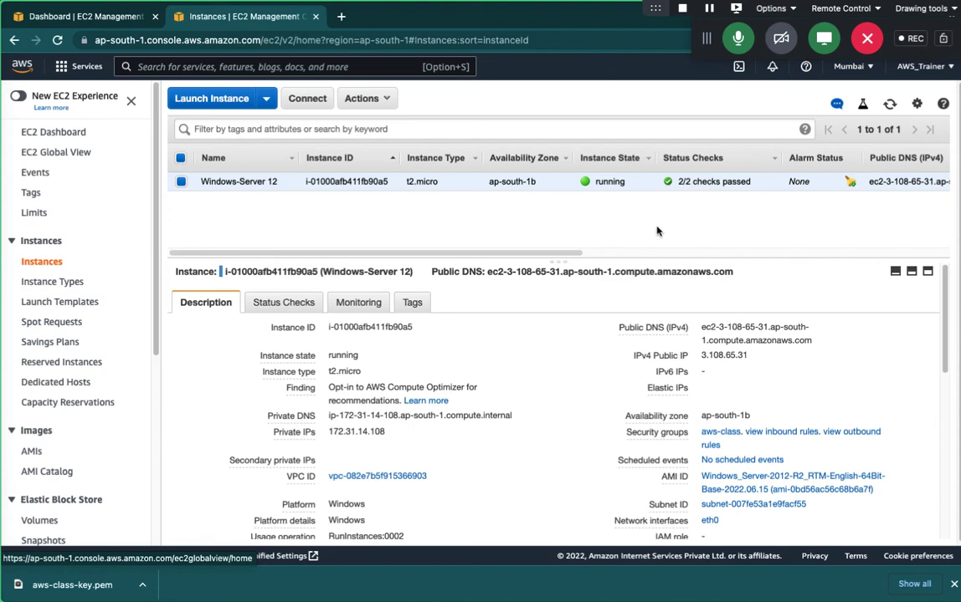
# Open Get Password for Windows-Server 12 and load aws-class-key.pem as the key file.
pyautogui.click(307, 100)
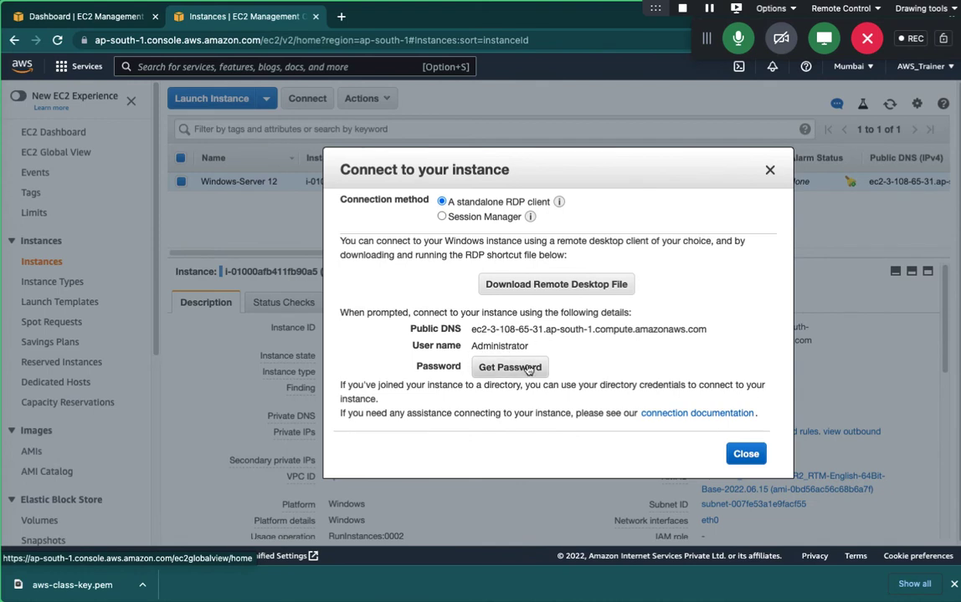
pyautogui.click(510, 368)
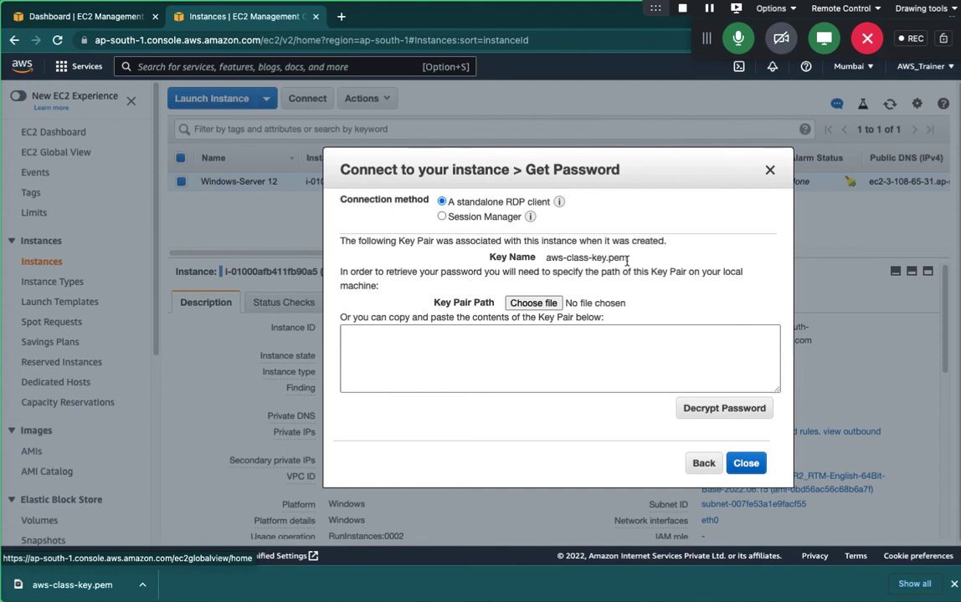
pyautogui.click(533, 303)
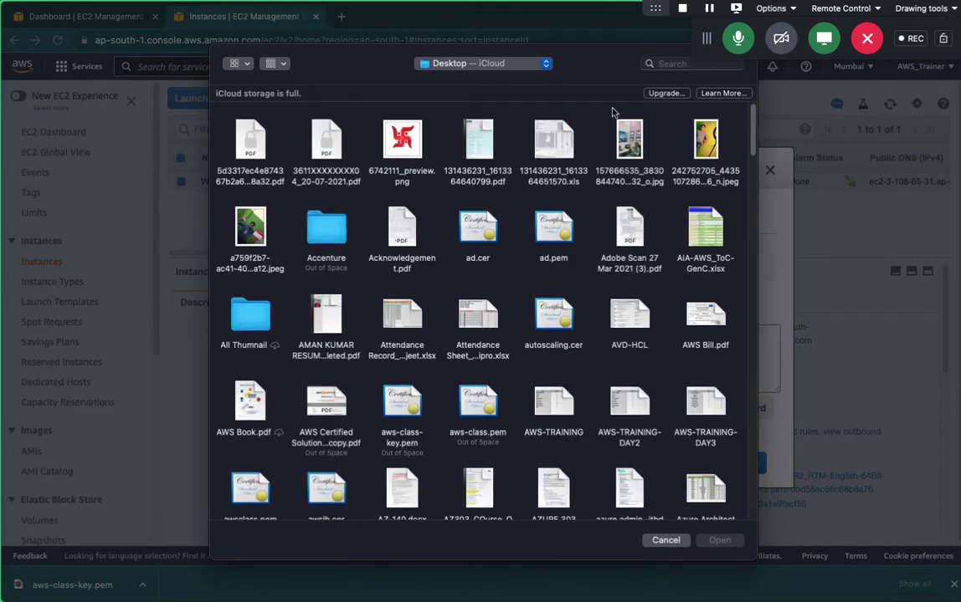
pyautogui.click(660, 63)
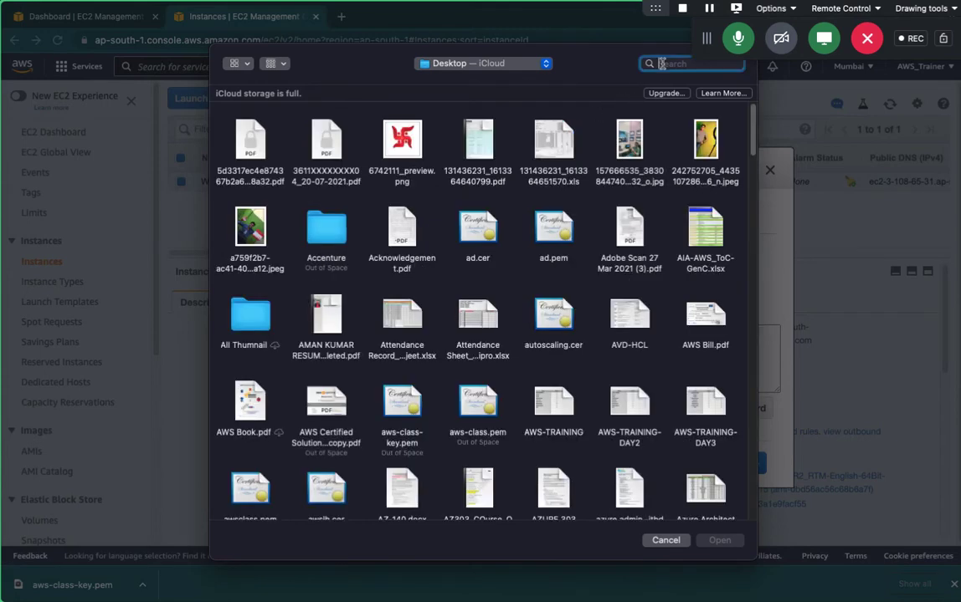
pyautogui.write('aws')
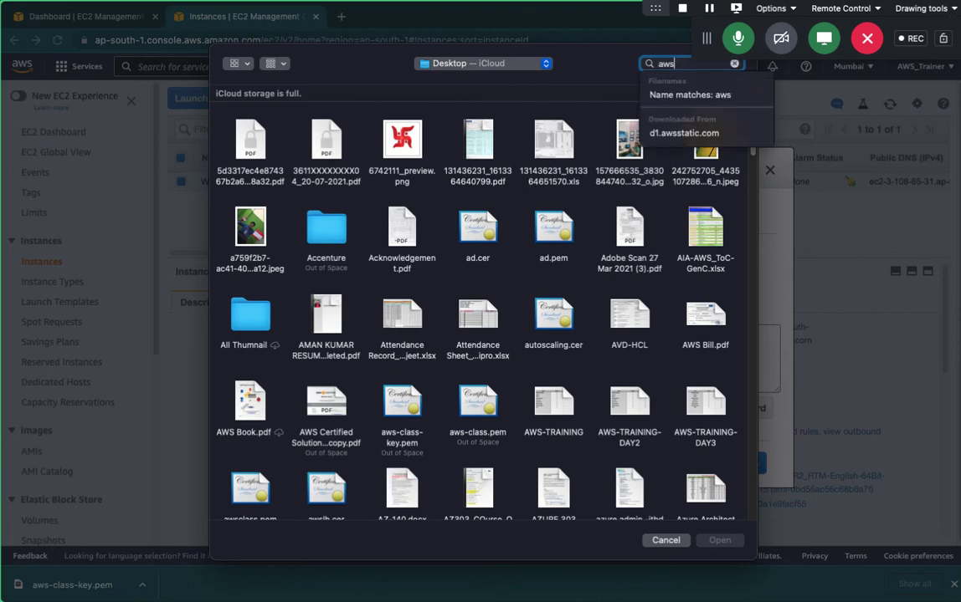
pyautogui.write('-')
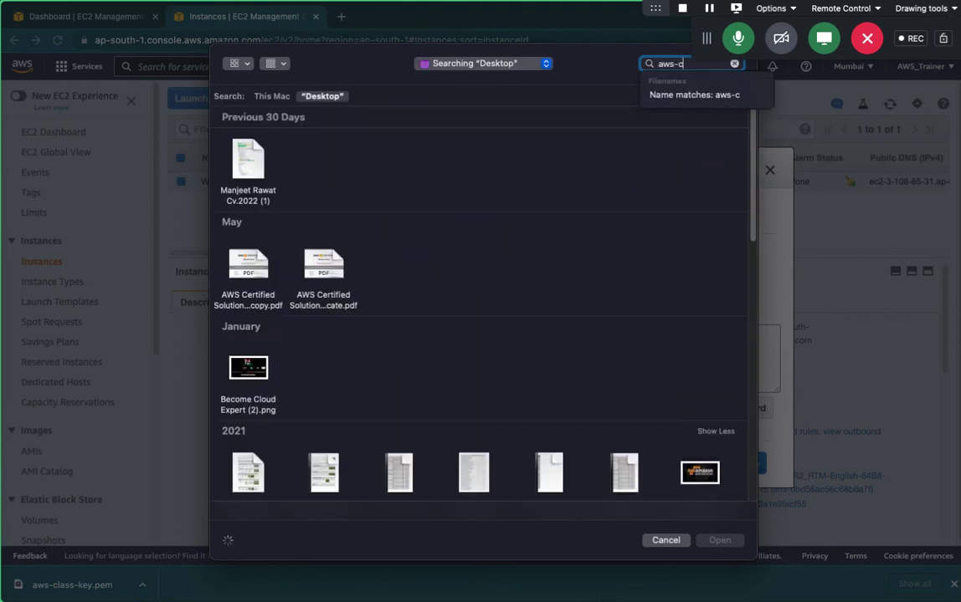
pyautogui.write('class')
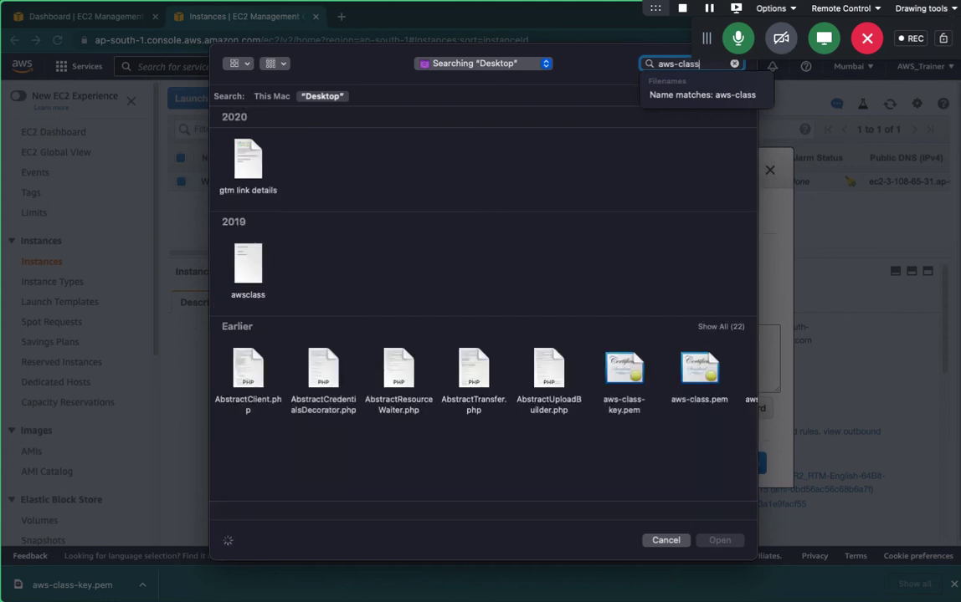
pyautogui.write('-key')
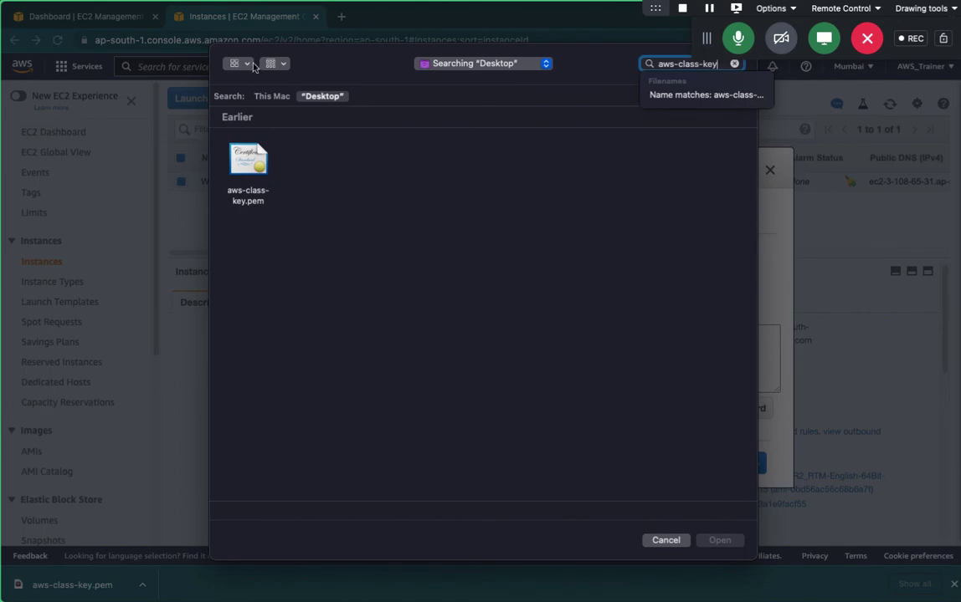
pyautogui.click(246, 171)
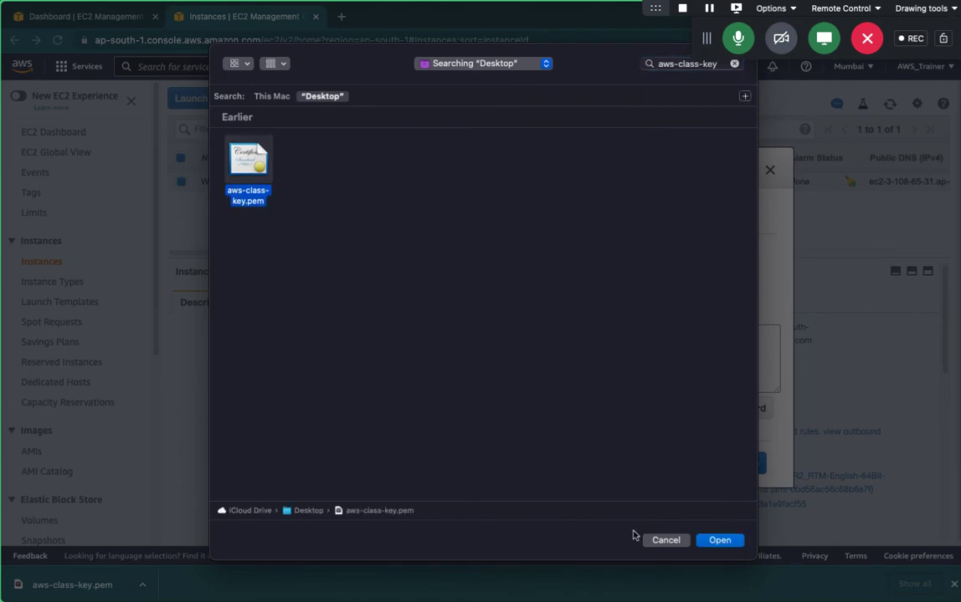
pyautogui.click(722, 541)
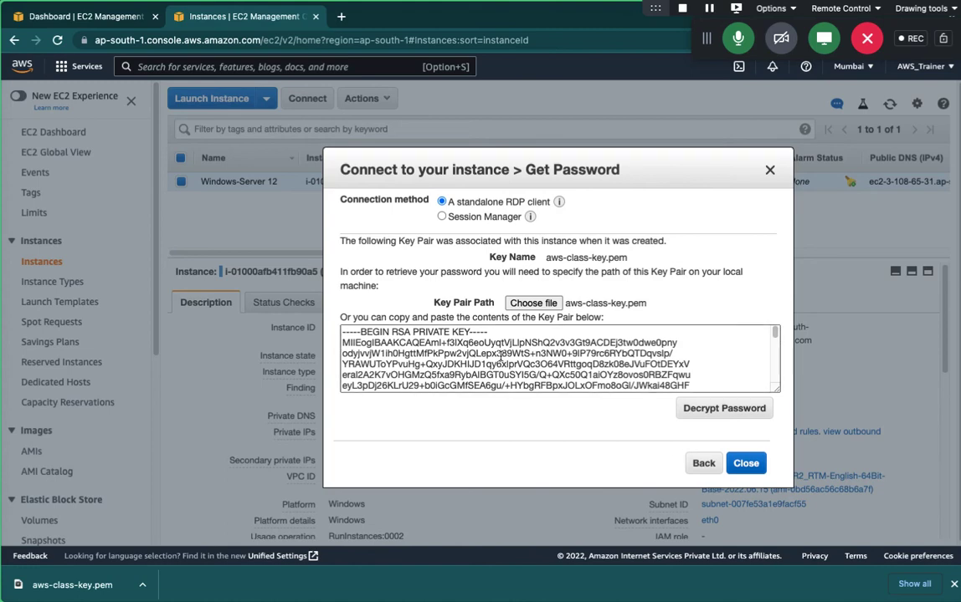
# Decrypt the Administrator password, copy it, and download the Remote Desktop connection file.
pyautogui.scroll(-8, 569, 368)
pyautogui.scroll(-3, 651, 359)
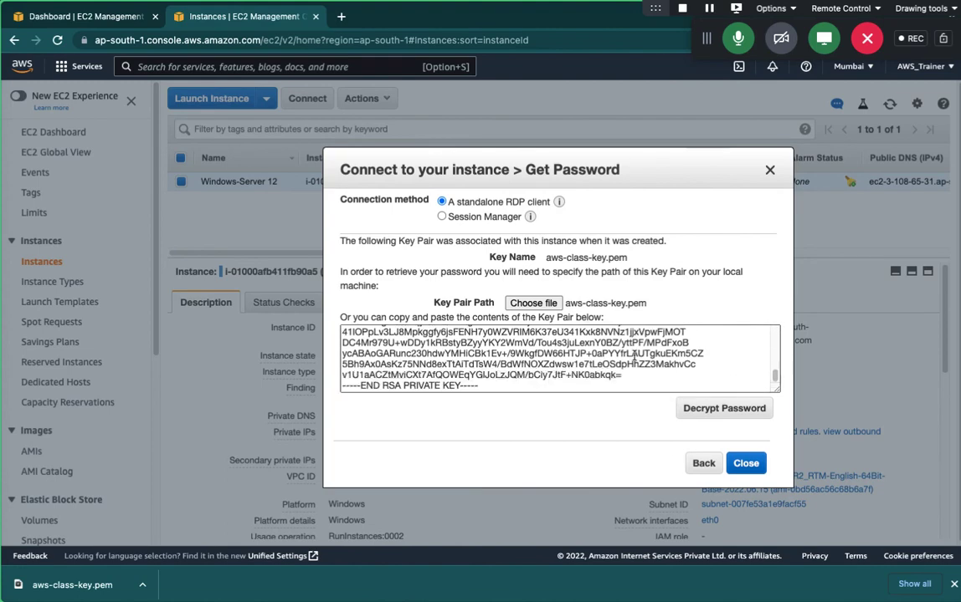
pyautogui.click(723, 409)
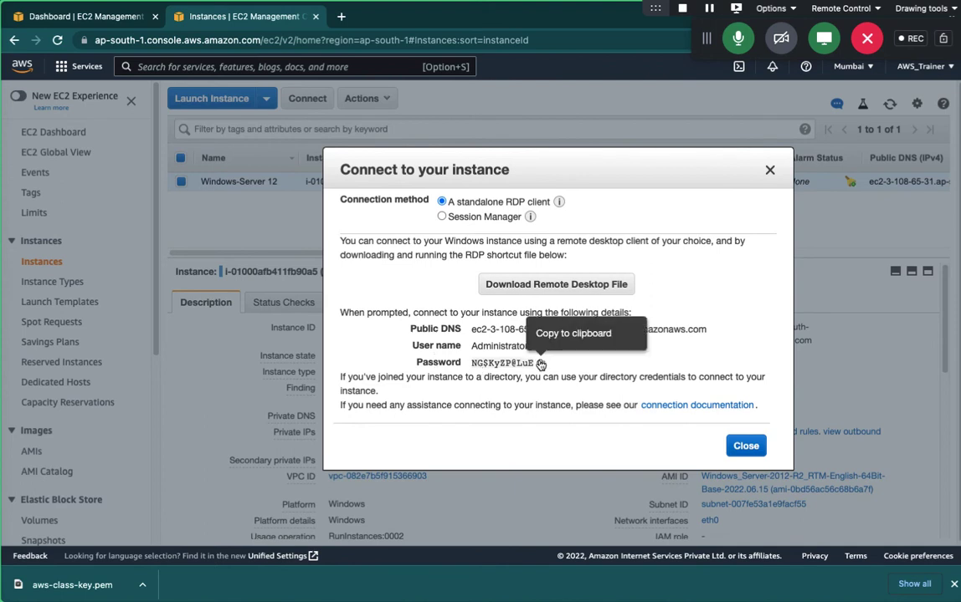
pyautogui.click(541, 364)
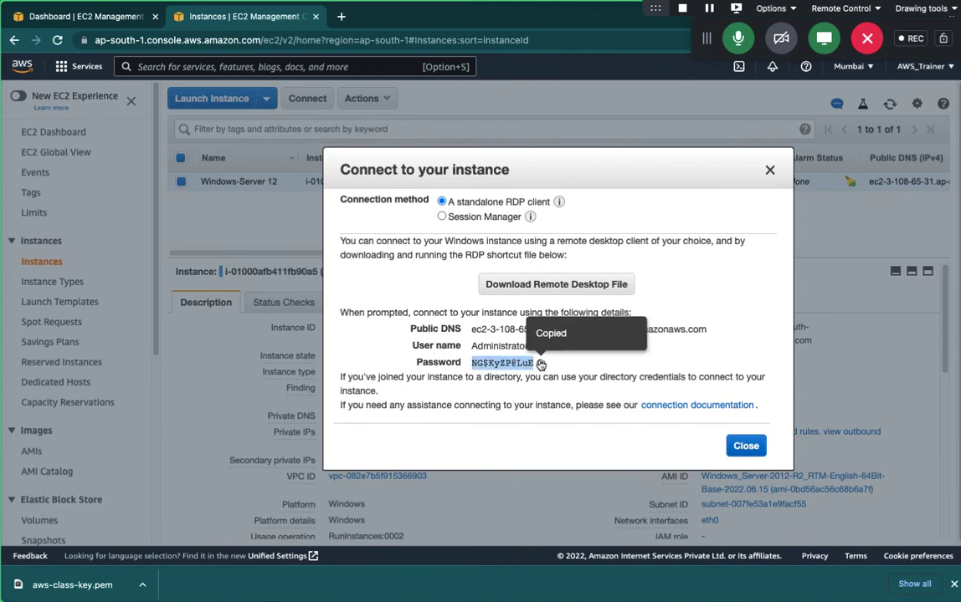
pyautogui.click(548, 285)
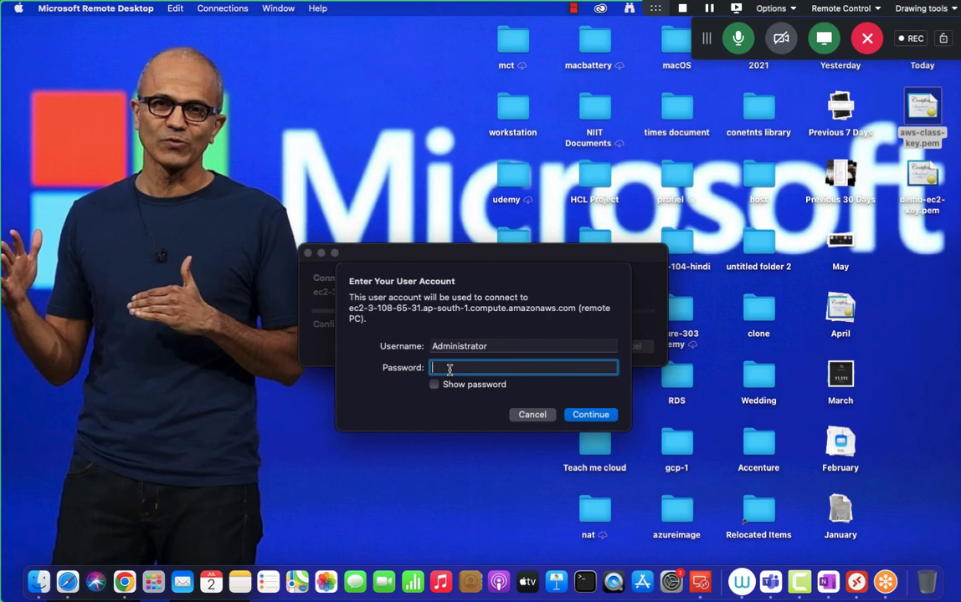
# Sign in as Administrator with the pasted decrypted password and accept the unverified certificate to connect.
pyautogui.press('super+v')
pyautogui.click(468, 386)
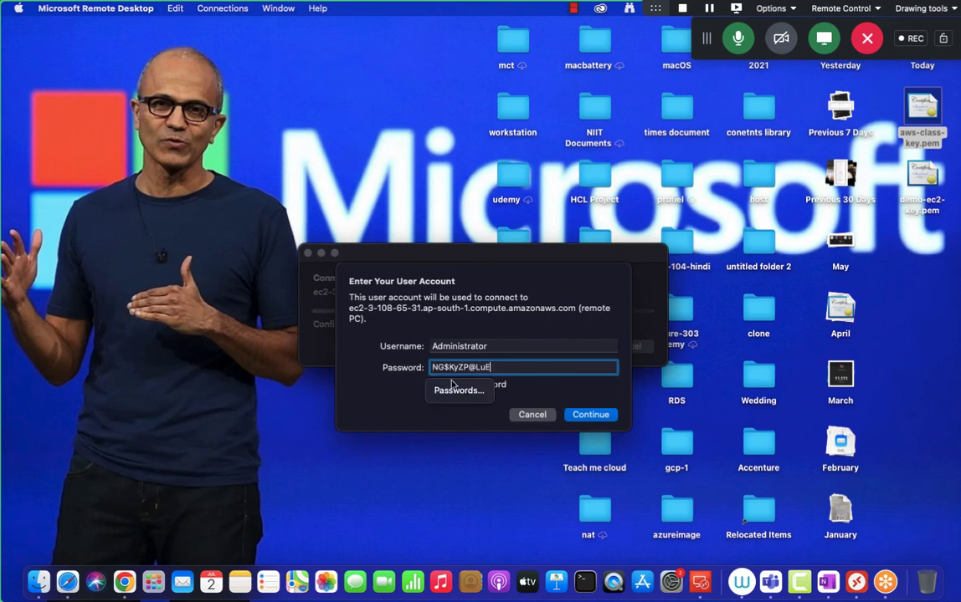
pyautogui.click(589, 414)
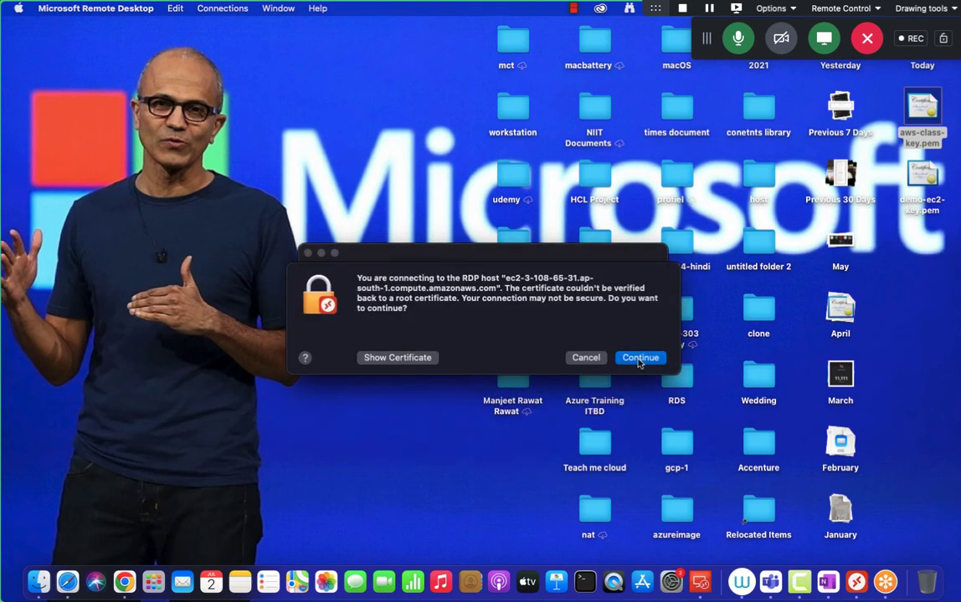
pyautogui.click(639, 360)
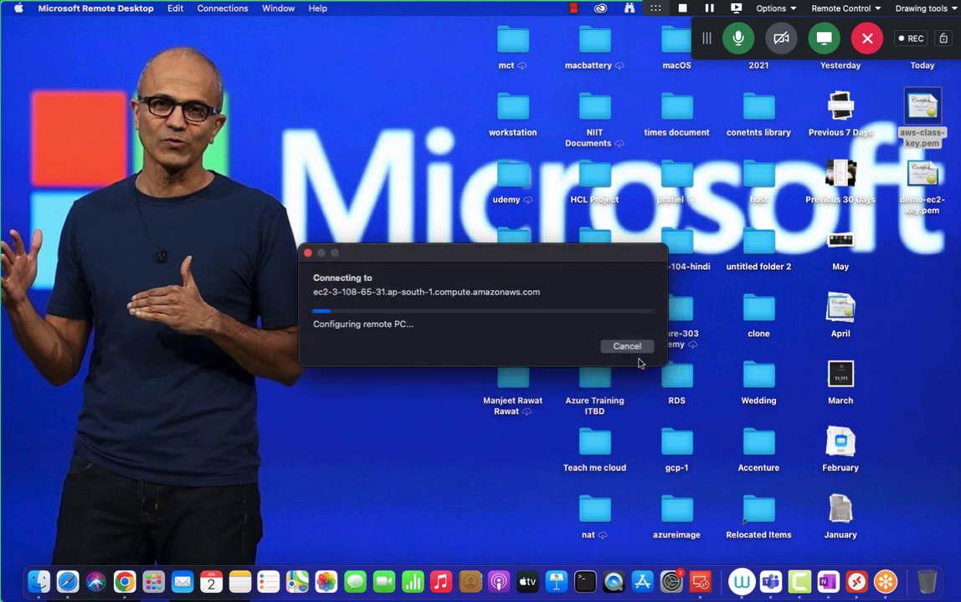